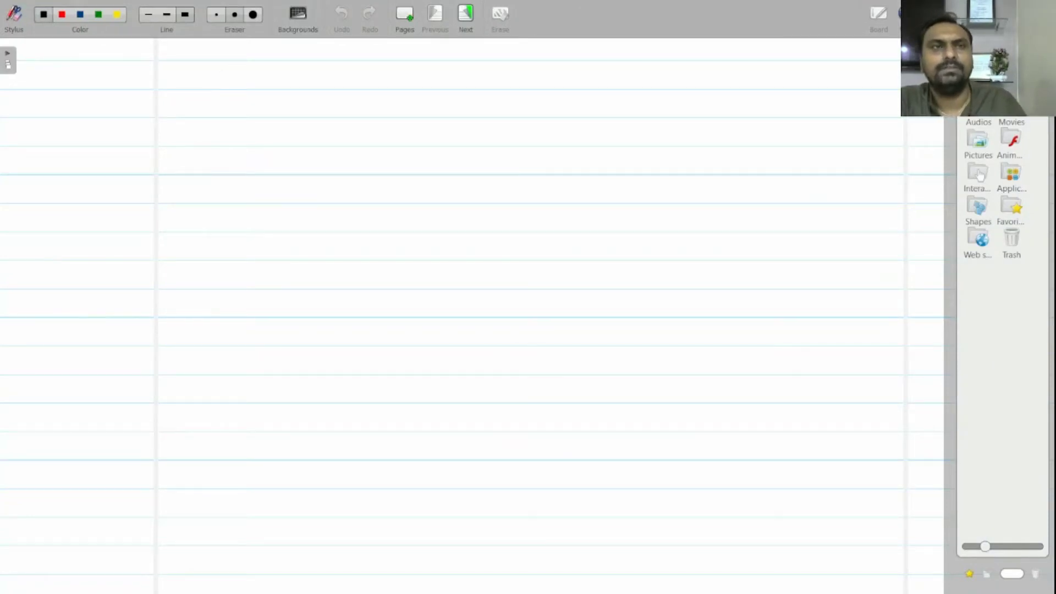
# Handwrite the heading "Verification of Trueness" over three lines on the blank lined page.
pyautogui.moveTo(150, 98)
pyautogui.mouseDown()
pyautogui.moveTo(177, 94)
pyautogui.moveTo(196, 141)
pyautogui.mouseUp()
pyautogui.moveTo(211, 128)
pyautogui.mouseDown()
pyautogui.moveTo(231, 128)
pyautogui.moveTo(236, 140)
pyautogui.mouseUp()
pyautogui.moveTo(273, 106)
pyautogui.mouseDown()
pyautogui.moveTo(259, 144)
pyautogui.moveTo(274, 131)
pyautogui.mouseUp()
pyautogui.moveTo(279, 123); pyautogui.dragTo(282, 144)
pyautogui.moveTo(313, 122)
pyautogui.mouseDown()
pyautogui.moveTo(311, 139)
pyautogui.moveTo(330, 139)
pyautogui.mouseUp()
pyautogui.moveTo(352, 114); pyautogui.dragTo(345, 141)
pyautogui.moveTo(329, 123)
pyautogui.mouseDown()
pyautogui.moveTo(371, 117)
pyautogui.moveTo(370, 141)
pyautogui.mouseUp()
pyautogui.moveTo(394, 121); pyautogui.dragTo(427, 125)
pyautogui.moveTo(217, 180); pyautogui.dragTo(219, 182)
pyautogui.moveTo(245, 175); pyautogui.dragTo(237, 194)
pyautogui.moveTo(234, 183); pyautogui.dragTo(261, 177)
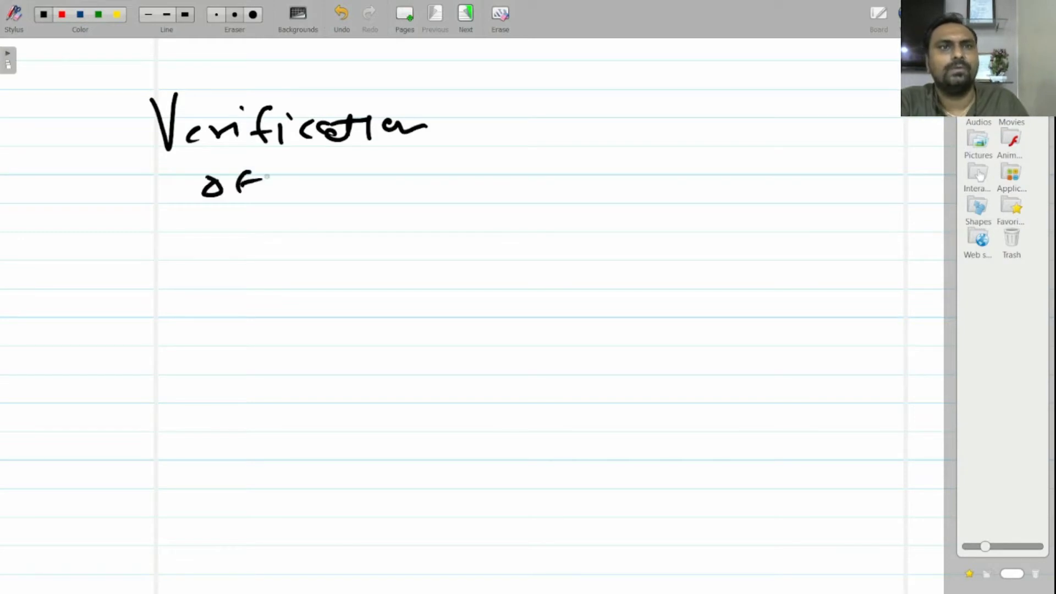
pyautogui.moveTo(135, 238); pyautogui.dragTo(179, 234)
pyautogui.moveTo(163, 237); pyautogui.dragTo(166, 276)
pyautogui.moveTo(179, 272)
pyautogui.mouseDown()
pyautogui.moveTo(196, 252)
pyautogui.moveTo(297, 254)
pyautogui.moveTo(314, 265)
pyautogui.mouseUp()
pyautogui.moveTo(319, 239); pyautogui.dragTo(321, 260)
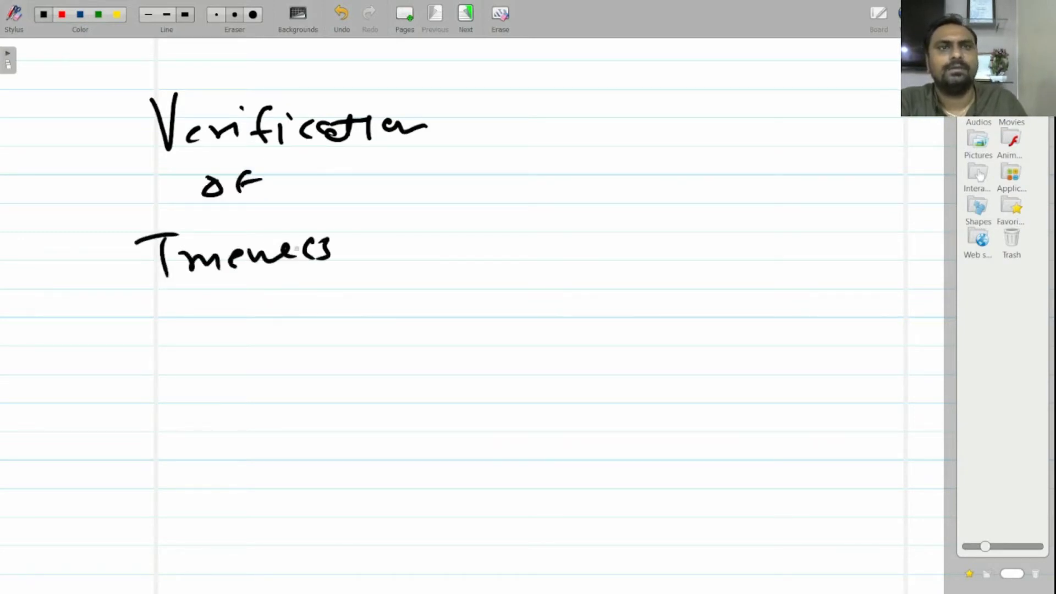
# Draw an arrow beside the "Verification of Trueness" heading and handwrite a note after it, underlining the first part.
pyautogui.moveTo(394, 243); pyautogui.dragTo(450, 240)
pyautogui.moveTo(439, 232); pyautogui.dragTo(441, 250)
pyautogui.moveTo(500, 216)
pyautogui.mouseDown()
pyautogui.moveTo(500, 251)
pyautogui.moveTo(520, 248)
pyautogui.mouseUp()
pyautogui.moveTo(519, 216)
pyautogui.mouseDown()
pyautogui.moveTo(523, 232)
pyautogui.moveTo(558, 243)
pyautogui.mouseUp()
pyautogui.moveTo(602, 211); pyautogui.dragTo(575, 242)
pyautogui.moveTo(487, 280); pyautogui.dragTo(595, 265)
pyautogui.moveTo(680, 198); pyautogui.dragTo(684, 221)
pyautogui.moveTo(690, 221); pyautogui.dragTo(703, 242)
pyautogui.moveTo(708, 216); pyautogui.dragTo(710, 225)
pyautogui.moveTo(732, 228); pyautogui.dragTo(736, 203)
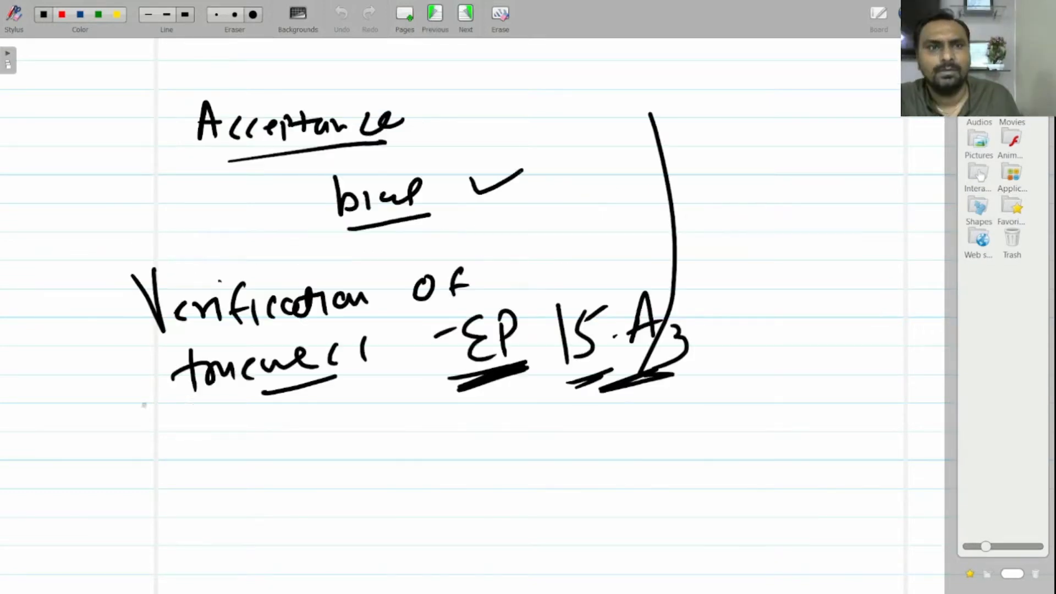
# Underline "trueness" on the "Acceptance bias" page, draw a branch beneath it and handwrite "Using Patient Samples" beside the branch.
pyautogui.moveTo(155, 410); pyautogui.dragTo(265, 397)
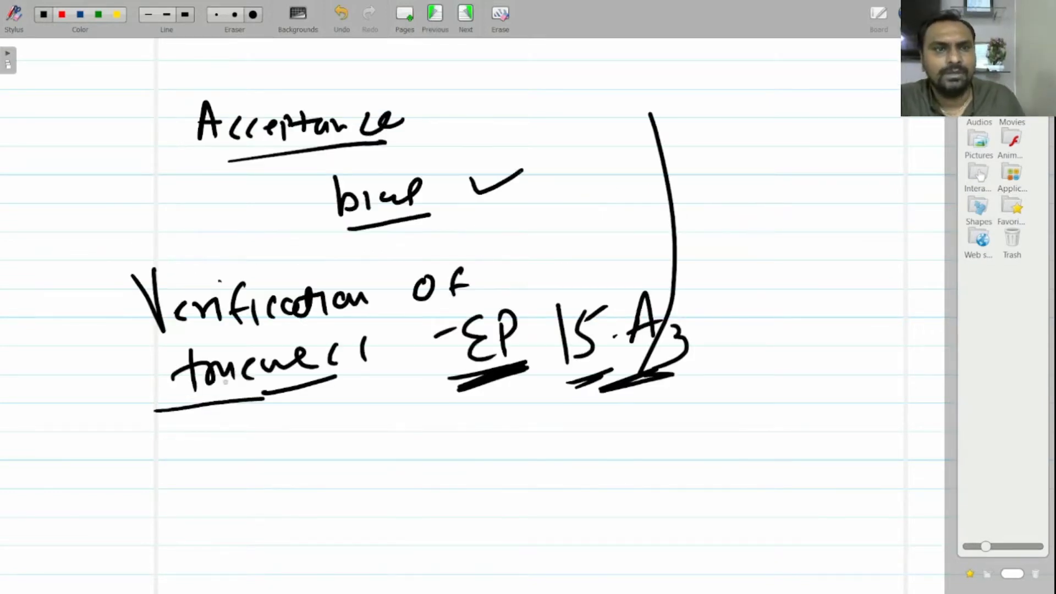
pyautogui.moveTo(198, 414)
pyautogui.mouseDown()
pyautogui.moveTo(238, 449)
pyautogui.moveTo(236, 527)
pyautogui.mouseUp()
pyautogui.moveTo(282, 401)
pyautogui.mouseDown()
pyautogui.moveTo(301, 401)
pyautogui.moveTo(310, 442)
pyautogui.mouseUp()
pyautogui.moveTo(331, 421)
pyautogui.mouseDown()
pyautogui.moveTo(332, 441)
pyautogui.moveTo(374, 461)
pyautogui.mouseUp()
pyautogui.moveTo(487, 413); pyautogui.dragTo(487, 446)
pyautogui.click(505, 430)
pyautogui.moveTo(481, 401)
pyautogui.mouseDown()
pyautogui.moveTo(533, 443)
pyautogui.moveTo(556, 437)
pyautogui.mouseUp()
pyautogui.moveTo(551, 431); pyautogui.dragTo(594, 440)
pyautogui.moveTo(574, 432); pyautogui.dragTo(584, 429)
pyautogui.moveTo(672, 391); pyautogui.dragTo(652, 443)
pyautogui.moveTo(694, 419)
pyautogui.mouseDown()
pyautogui.moveTo(687, 433)
pyautogui.moveTo(726, 434)
pyautogui.mouseUp()
pyautogui.moveTo(740, 422)
pyautogui.mouseDown()
pyautogui.moveTo(745, 442)
pyautogui.moveTo(751, 427)
pyautogui.mouseUp()
pyautogui.moveTo(753, 395); pyautogui.dragTo(795, 432)
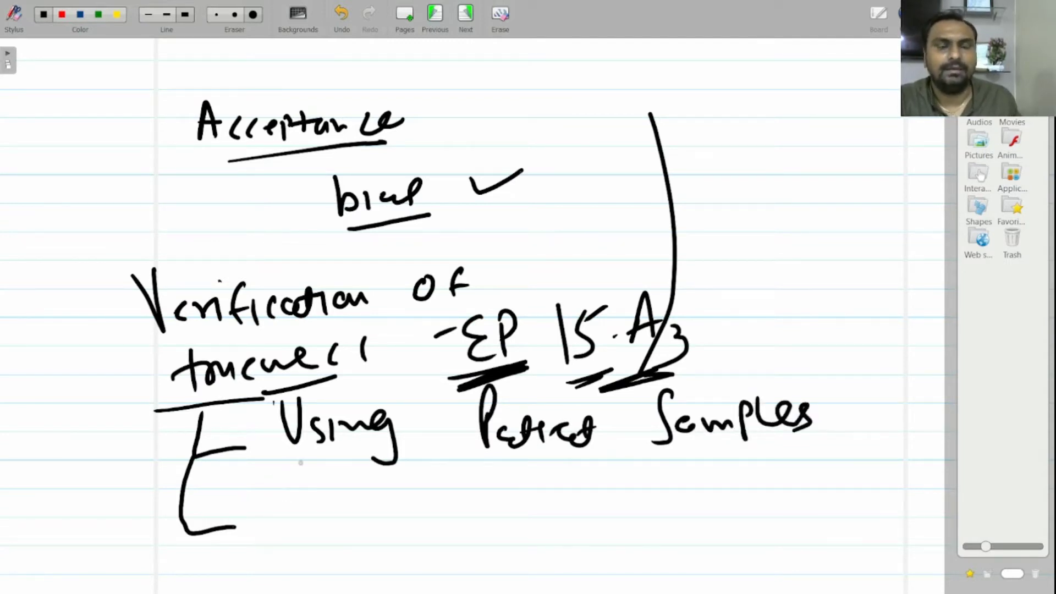
# Handwrite a second method note on the lower branch beneath "Using Patient Samples" and add underlines to the method notes.
pyautogui.moveTo(224, 435); pyautogui.dragTo(253, 557)
pyautogui.moveTo(307, 505); pyautogui.dragTo(337, 498)
pyautogui.moveTo(353, 511)
pyautogui.mouseDown()
pyautogui.moveTo(344, 529)
pyautogui.moveTo(361, 535)
pyautogui.mouseUp()
pyautogui.moveTo(365, 529)
pyautogui.mouseDown()
pyautogui.moveTo(396, 517)
pyautogui.moveTo(387, 556)
pyautogui.mouseUp()
pyautogui.moveTo(458, 525)
pyautogui.mouseDown()
pyautogui.moveTo(465, 474)
pyautogui.moveTo(474, 519)
pyautogui.mouseUp()
pyautogui.moveTo(495, 514)
pyautogui.mouseDown()
pyautogui.moveTo(525, 495)
pyautogui.moveTo(542, 501)
pyautogui.mouseUp()
pyautogui.moveTo(534, 512); pyautogui.dragTo(569, 503)
pyautogui.moveTo(572, 506)
pyautogui.mouseDown()
pyautogui.moveTo(588, 517)
pyautogui.moveTo(612, 509)
pyautogui.mouseUp()
pyautogui.moveTo(617, 511)
pyautogui.mouseDown()
pyautogui.moveTo(626, 499)
pyautogui.moveTo(630, 511)
pyautogui.mouseUp()
pyautogui.moveTo(690, 467)
pyautogui.mouseDown()
pyautogui.moveTo(668, 520)
pyautogui.moveTo(696, 516)
pyautogui.mouseUp()
pyautogui.moveTo(697, 511)
pyautogui.mouseDown()
pyautogui.moveTo(724, 498)
pyautogui.moveTo(739, 508)
pyautogui.mouseUp()
pyautogui.moveTo(764, 476)
pyautogui.mouseDown()
pyautogui.moveTo(761, 507)
pyautogui.moveTo(791, 492)
pyautogui.moveTo(827, 509)
pyautogui.mouseUp()
pyautogui.moveTo(544, 581)
pyautogui.mouseDown()
pyautogui.moveTo(588, 572)
pyautogui.moveTo(624, 545)
pyautogui.moveTo(690, 545)
pyautogui.mouseUp()
pyautogui.moveTo(291, 477)
pyautogui.mouseDown()
pyautogui.moveTo(679, 443)
pyautogui.moveTo(786, 450)
pyautogui.mouseUp()
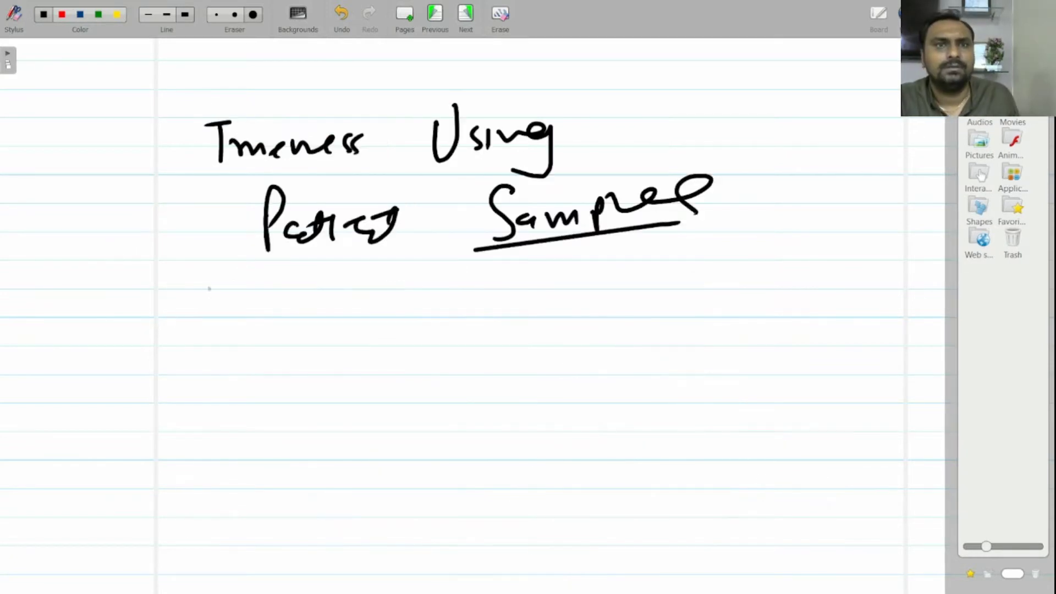
# Handwrite "- 20 Sample" followed by an arrow beneath the "Trueness Using Patient Samples" heading.
pyautogui.moveTo(195, 297); pyautogui.dragTo(216, 292)
pyautogui.moveTo(256, 279)
pyautogui.mouseDown()
pyautogui.moveTo(262, 305)
pyautogui.moveTo(290, 306)
pyautogui.mouseUp()
pyautogui.moveTo(314, 278)
pyautogui.mouseDown()
pyautogui.moveTo(297, 288)
pyautogui.moveTo(315, 280)
pyautogui.mouseUp()
pyautogui.moveTo(448, 259); pyautogui.dragTo(427, 299)
pyautogui.moveTo(447, 281)
pyautogui.mouseDown()
pyautogui.moveTo(463, 271)
pyautogui.moveTo(617, 271)
pyautogui.moveTo(633, 283)
pyautogui.mouseUp()
# Handwrite "Entire reportable range" after the arrow of the 20-sample note.
pyautogui.moveTo(731, 233); pyautogui.dragTo(729, 285)
pyautogui.moveTo(735, 278)
pyautogui.mouseDown()
pyautogui.moveTo(749, 264)
pyautogui.moveTo(754, 281)
pyautogui.mouseUp()
pyautogui.moveTo(761, 244)
pyautogui.mouseDown()
pyautogui.moveTo(776, 285)
pyautogui.moveTo(837, 270)
pyautogui.mouseUp()
pyautogui.moveTo(691, 316); pyautogui.dragTo(693, 338)
pyautogui.moveTo(696, 325); pyautogui.dragTo(749, 336)
pyautogui.moveTo(750, 317); pyautogui.dragTo(804, 330)
pyautogui.moveTo(795, 291)
pyautogui.mouseDown()
pyautogui.moveTo(796, 335)
pyautogui.moveTo(889, 307)
pyautogui.moveTo(892, 328)
pyautogui.mouseUp()
pyautogui.moveTo(728, 367); pyautogui.dragTo(825, 352)
pyautogui.moveTo(825, 346)
pyautogui.mouseDown()
pyautogui.moveTo(808, 407)
pyautogui.moveTo(863, 385)
pyautogui.mouseUp()
# Handwrite "5-7 Sample × 3-4 day" beneath the 20-sample note and draw a stroke linking the two lines.
pyautogui.moveTo(228, 372)
pyautogui.mouseDown()
pyautogui.moveTo(209, 376)
pyautogui.moveTo(191, 430)
pyautogui.mouseUp()
pyautogui.click(238, 402)
pyautogui.moveTo(258, 379); pyautogui.dragTo(278, 413)
pyautogui.moveTo(269, 404); pyautogui.dragTo(304, 395)
pyautogui.moveTo(364, 368)
pyautogui.mouseDown()
pyautogui.moveTo(346, 370)
pyautogui.moveTo(337, 422)
pyautogui.mouseUp()
pyautogui.moveTo(380, 391)
pyautogui.mouseDown()
pyautogui.moveTo(380, 410)
pyautogui.moveTo(432, 410)
pyautogui.mouseUp()
pyautogui.moveTo(429, 374); pyautogui.dragTo(424, 412)
pyautogui.moveTo(440, 396); pyautogui.dragTo(485, 391)
pyautogui.moveTo(545, 377); pyautogui.dragTo(578, 408)
pyautogui.moveTo(576, 370)
pyautogui.mouseDown()
pyautogui.moveTo(560, 410)
pyautogui.moveTo(594, 410)
pyautogui.mouseUp()
pyautogui.moveTo(624, 388); pyautogui.dragTo(672, 392)
pyautogui.moveTo(667, 379); pyautogui.dragTo(669, 411)
pyautogui.moveTo(709, 406); pyautogui.dragTo(685, 418)
pyautogui.moveTo(715, 379)
pyautogui.mouseDown()
pyautogui.moveTo(816, 419)
pyautogui.moveTo(733, 451)
pyautogui.mouseUp()
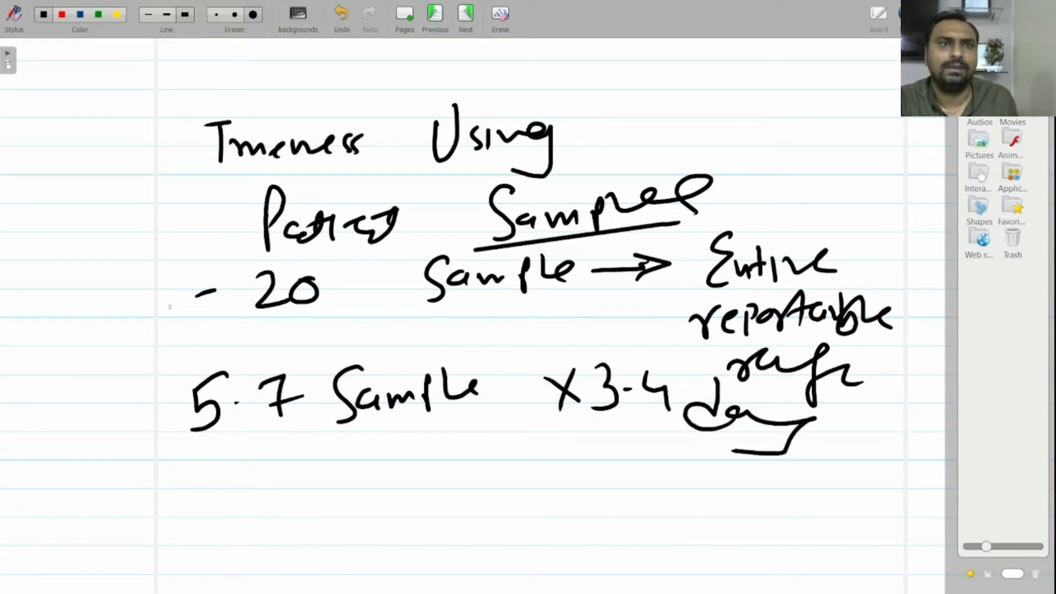
pyautogui.moveTo(153, 366)
pyautogui.mouseDown()
pyautogui.moveTo(342, 268)
pyautogui.moveTo(606, 244)
pyautogui.moveTo(251, 349)
pyautogui.moveTo(133, 330)
pyautogui.moveTo(139, 296)
pyautogui.mouseUp()
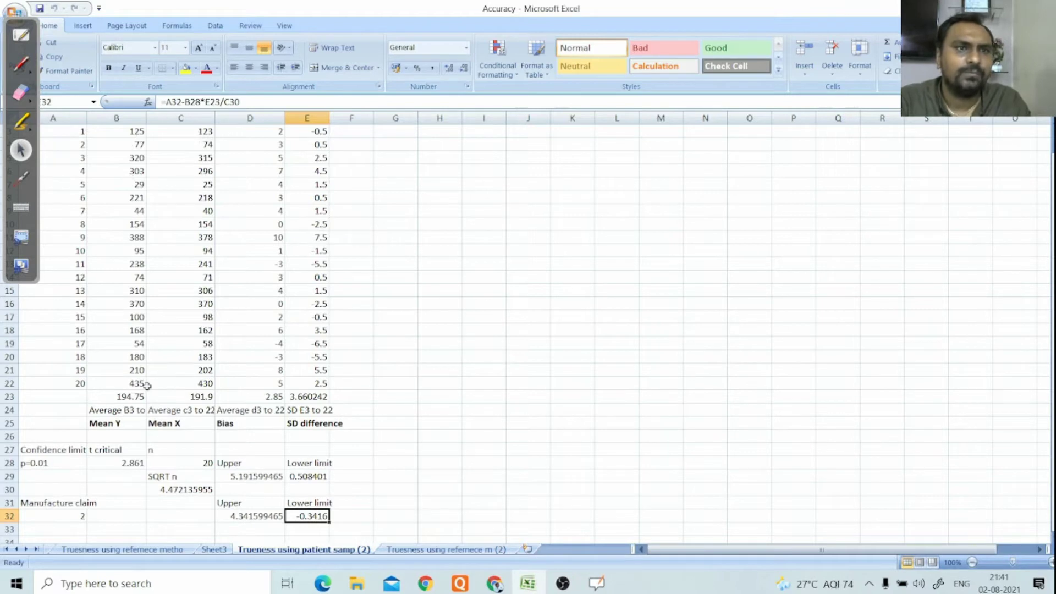
# Switch to the Accuracy workbook in Excel and inspect the formulas for mean Y, mean X, bias and the first-row differences.
pyautogui.click(128, 397)
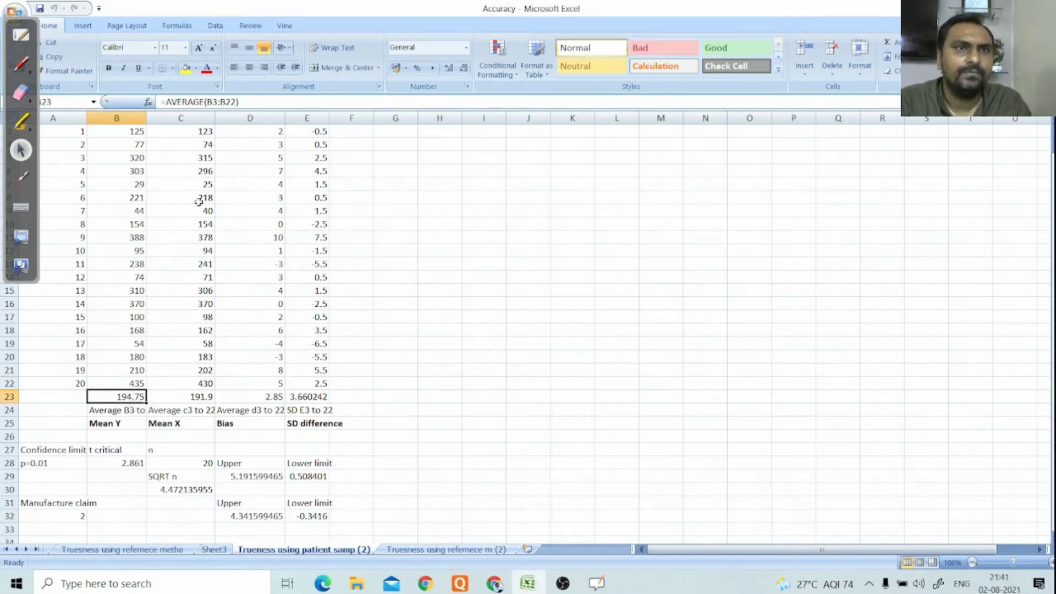
pyautogui.click(187, 394)
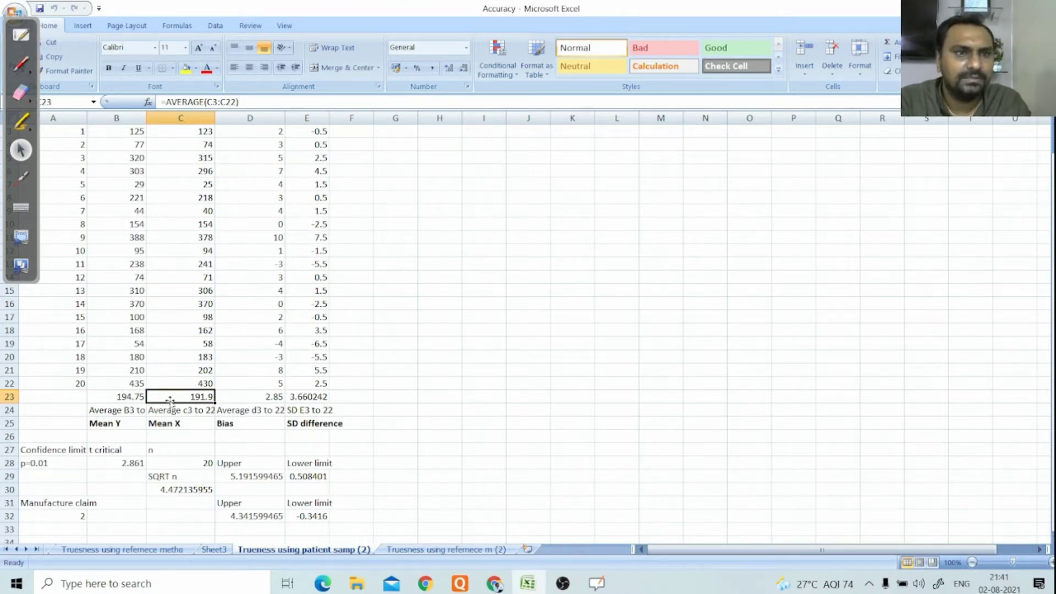
pyautogui.click(279, 398)
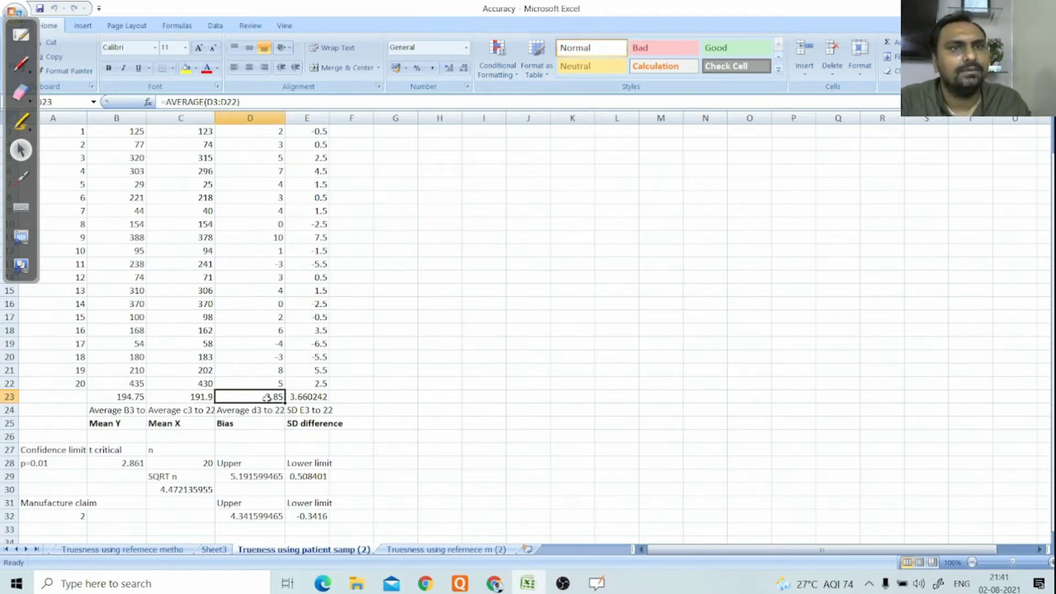
pyautogui.click(271, 132)
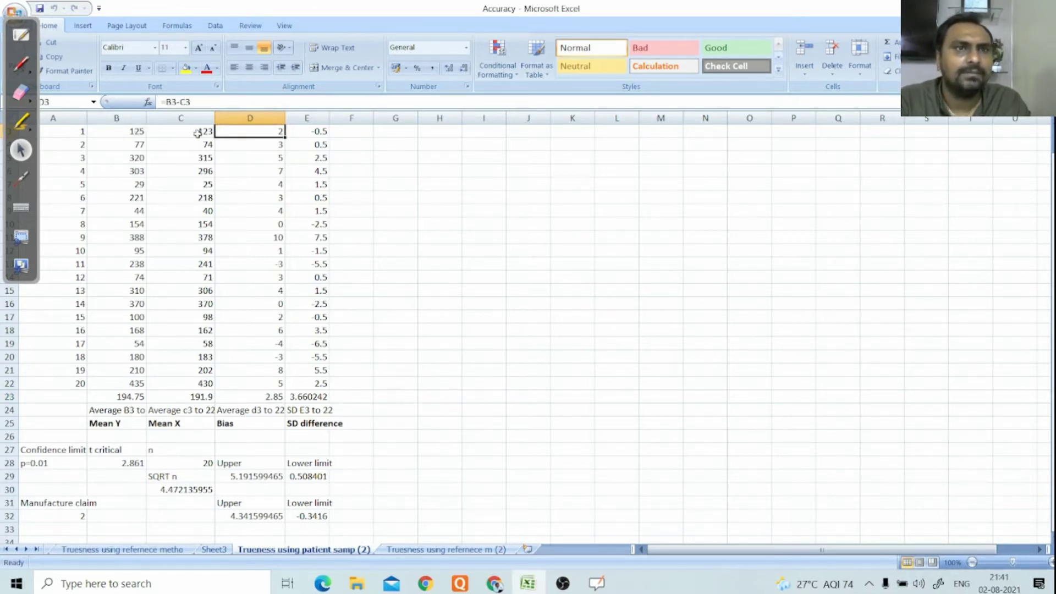
pyautogui.click(317, 131)
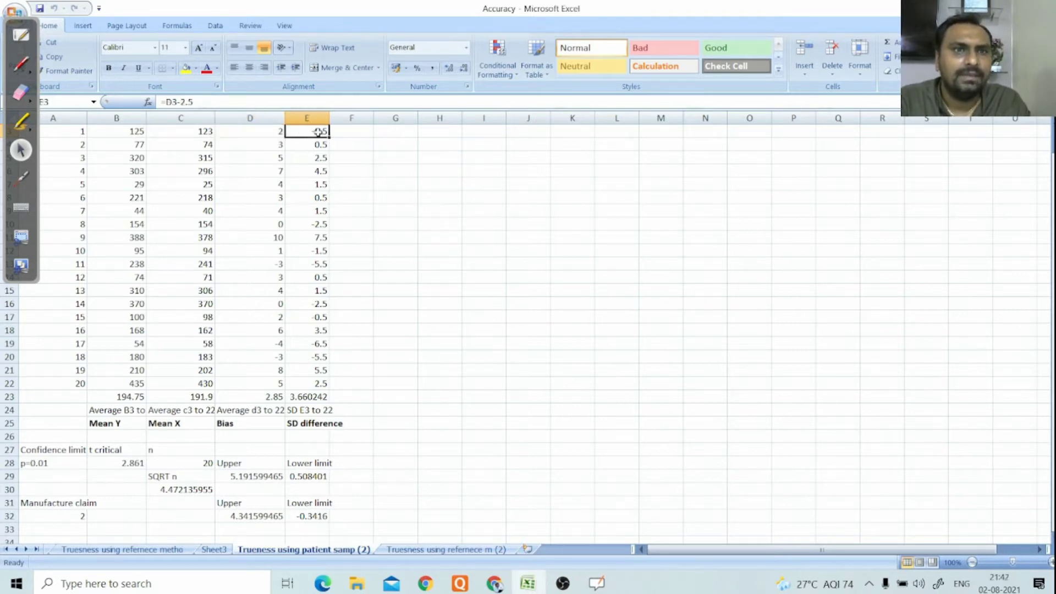
pyautogui.click(273, 132)
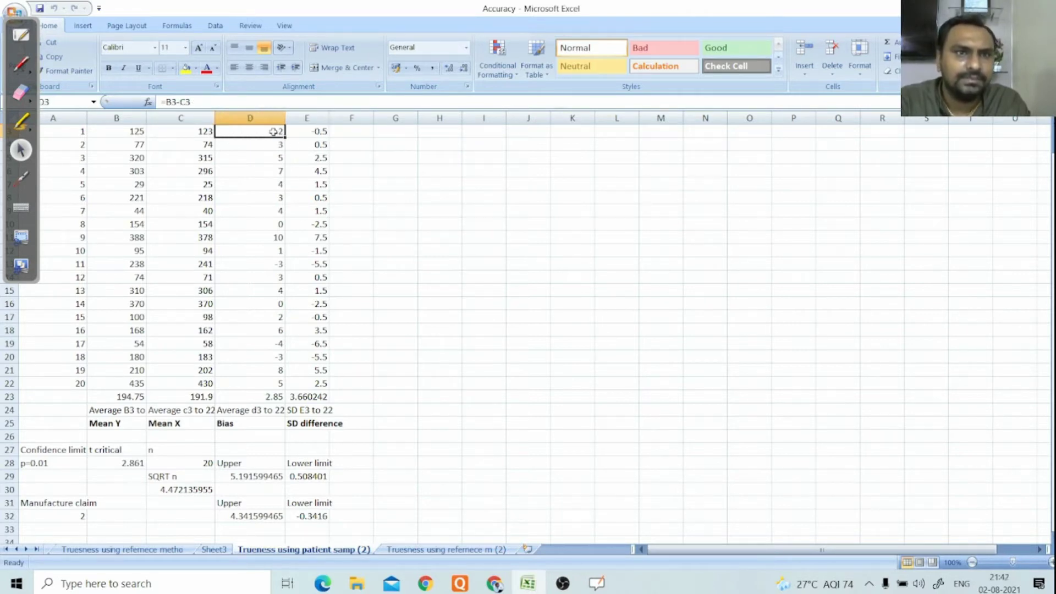
pyautogui.click(263, 398)
# Change the formula in E3 to =D3-2.85 and fill it down through E22.
pyautogui.click(323, 132)
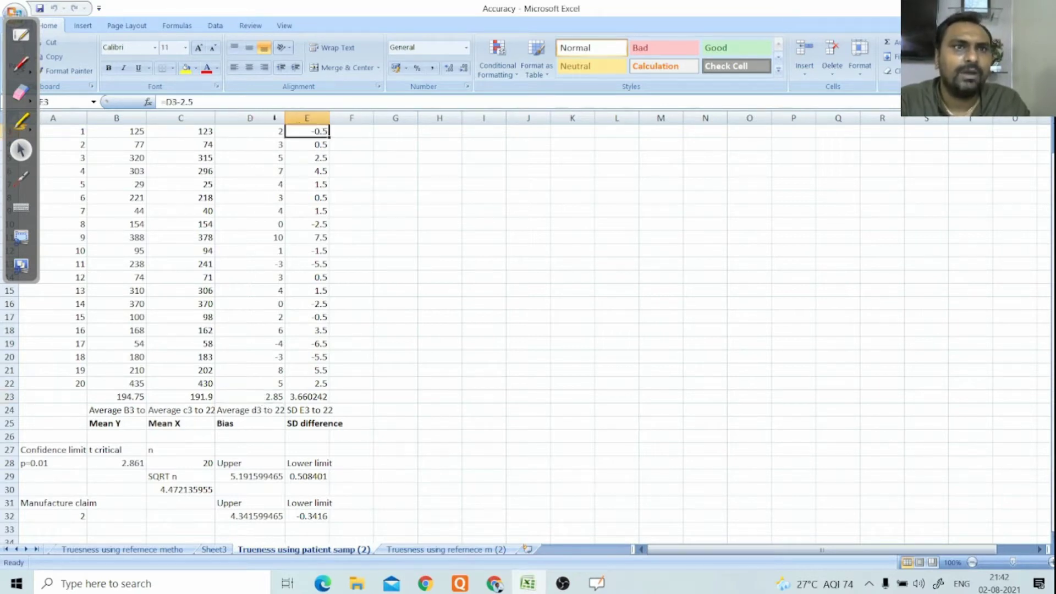
pyautogui.click(231, 106)
pyautogui.press('BackSpace')
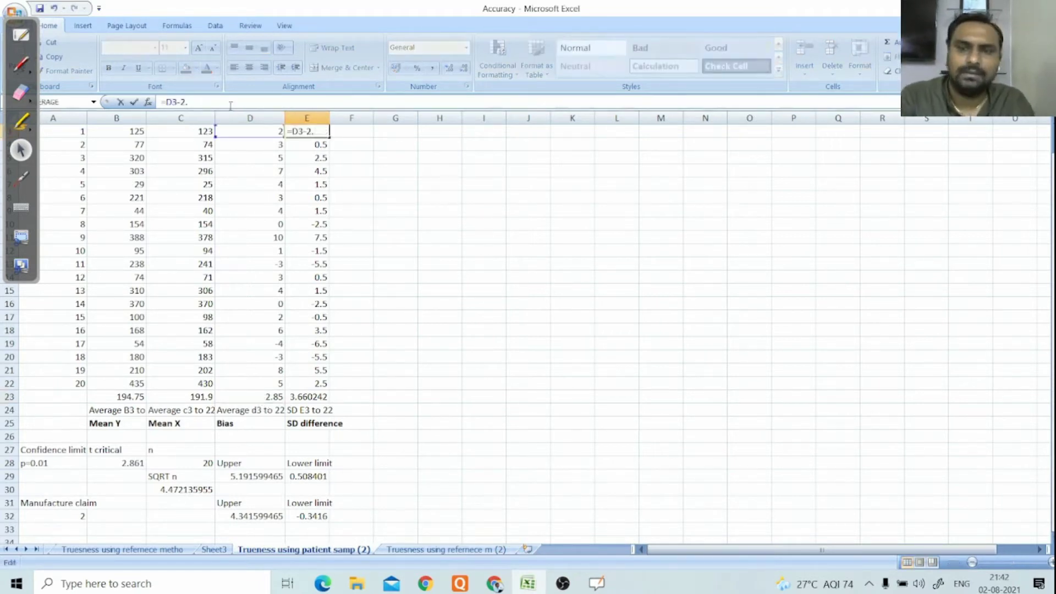
pyautogui.write('85')
pyautogui.press('Return')
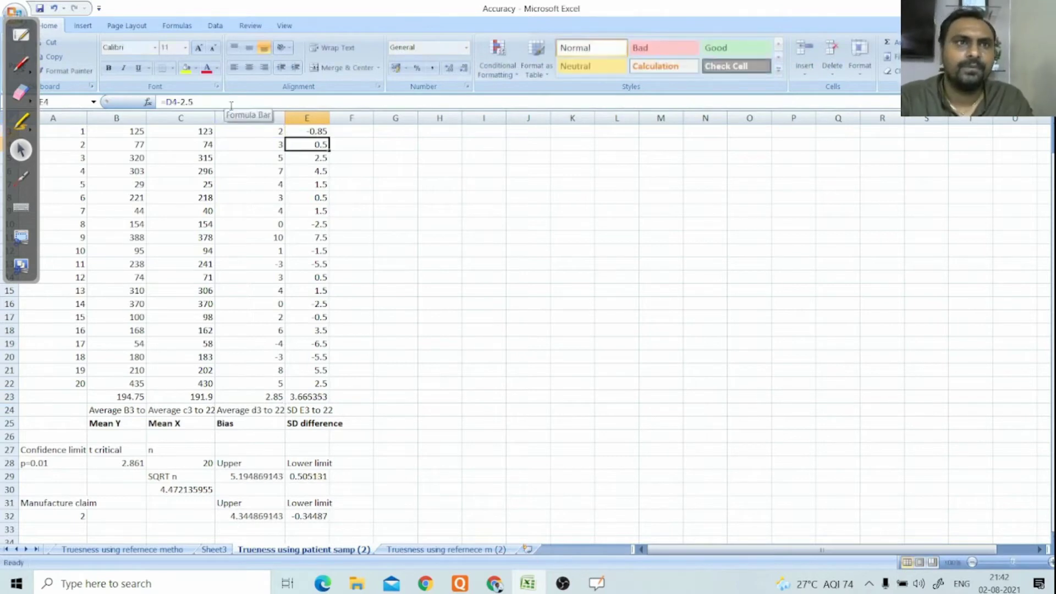
pyautogui.click(322, 130)
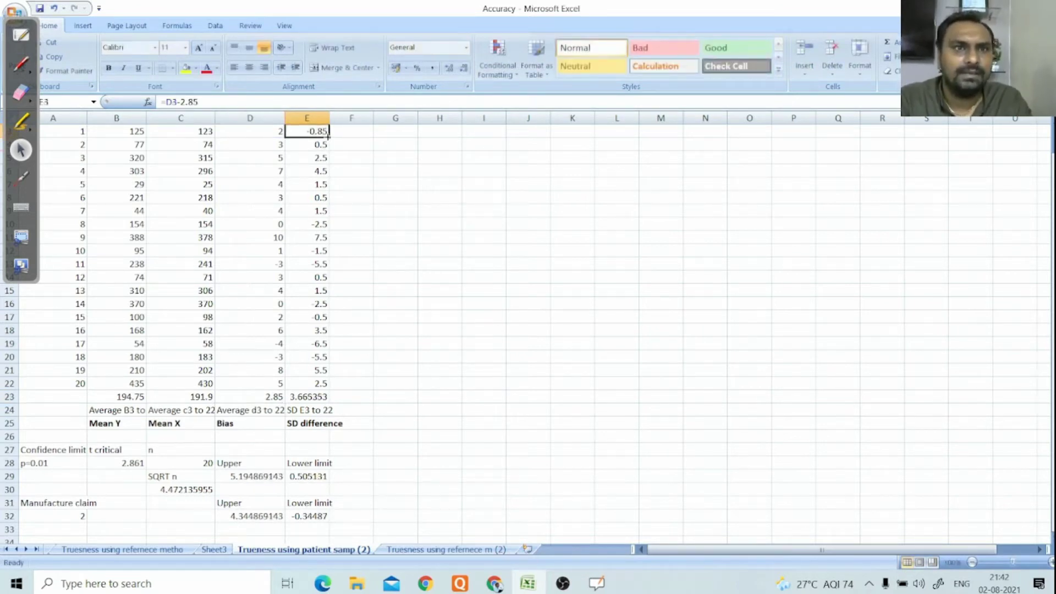
pyautogui.moveTo(328, 136); pyautogui.dragTo(325, 392)
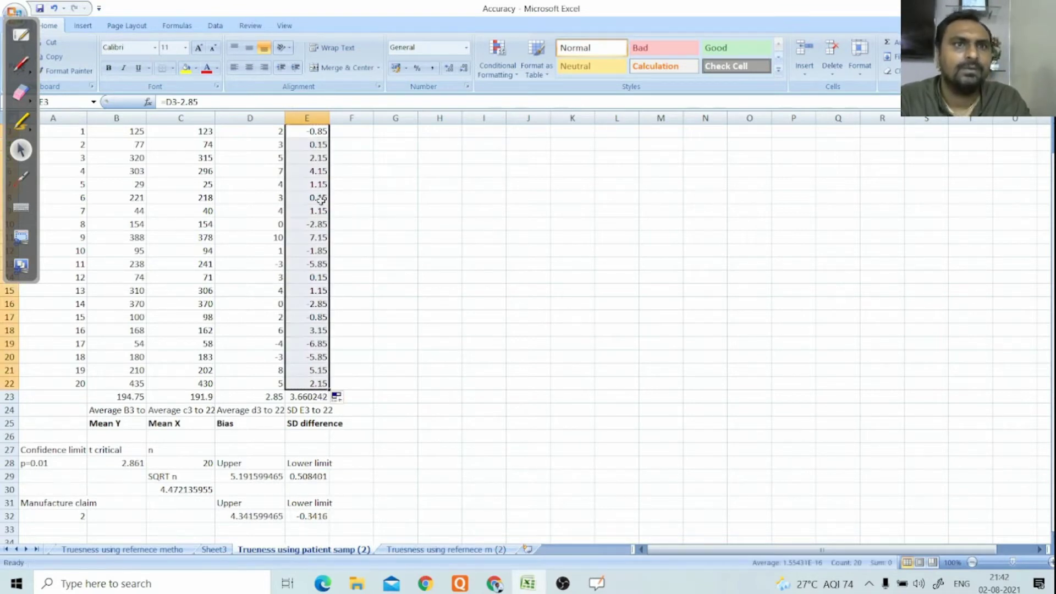
# Check the updated formula in E4 and compare the bias and SD difference formulas in D23 and E23.
pyautogui.click(268, 146)
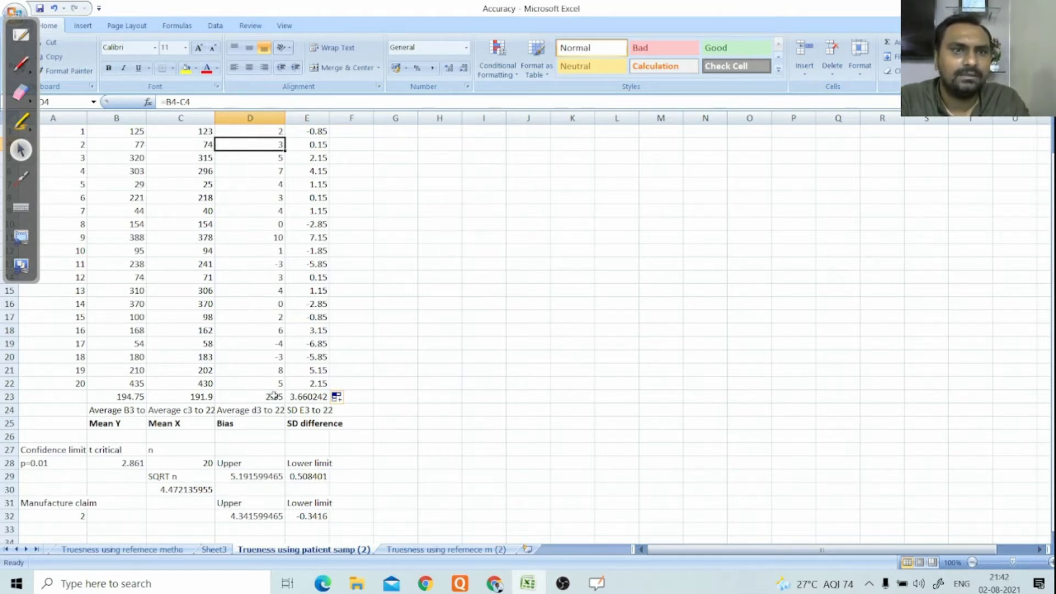
pyautogui.doubleClick(320, 145)
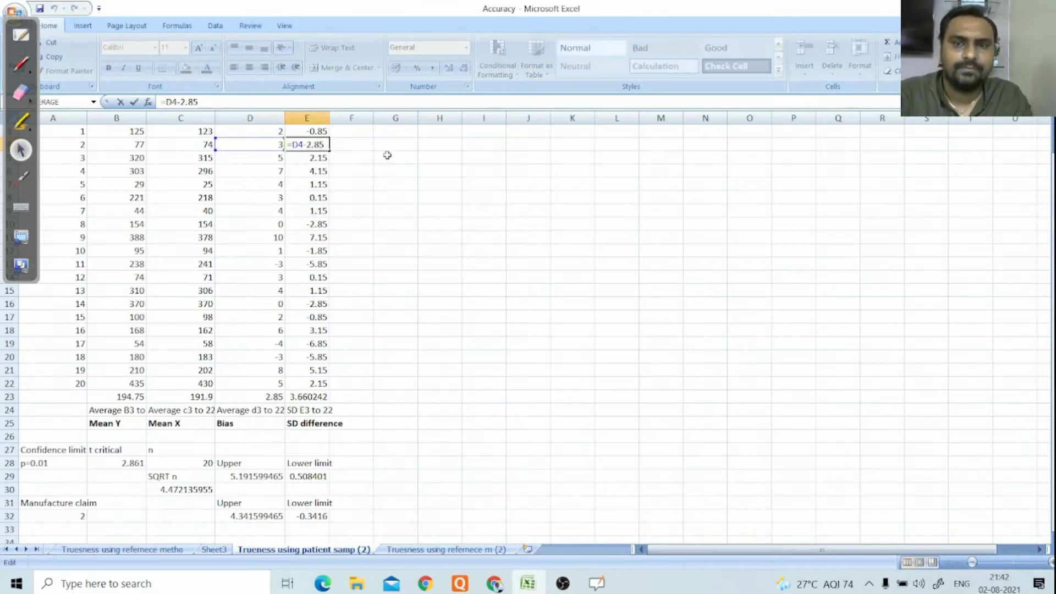
pyautogui.press('Return')
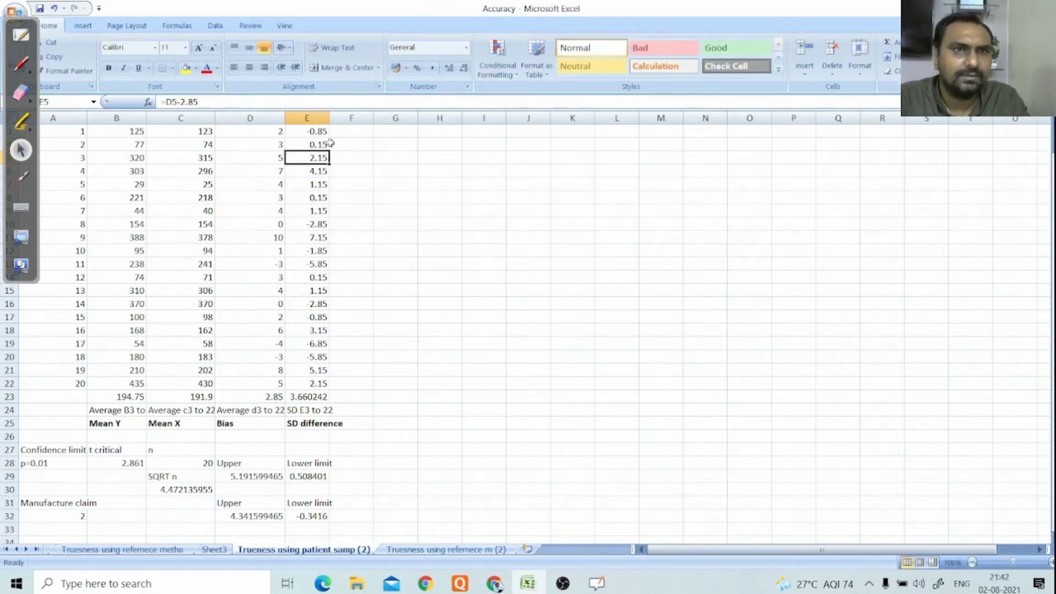
pyautogui.click(313, 398)
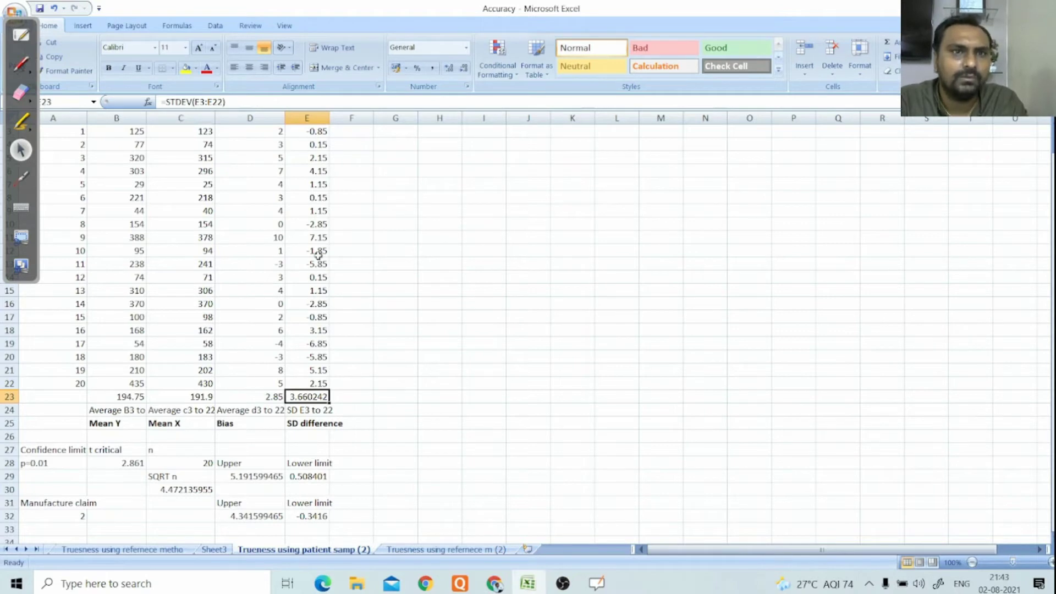
pyautogui.click(266, 397)
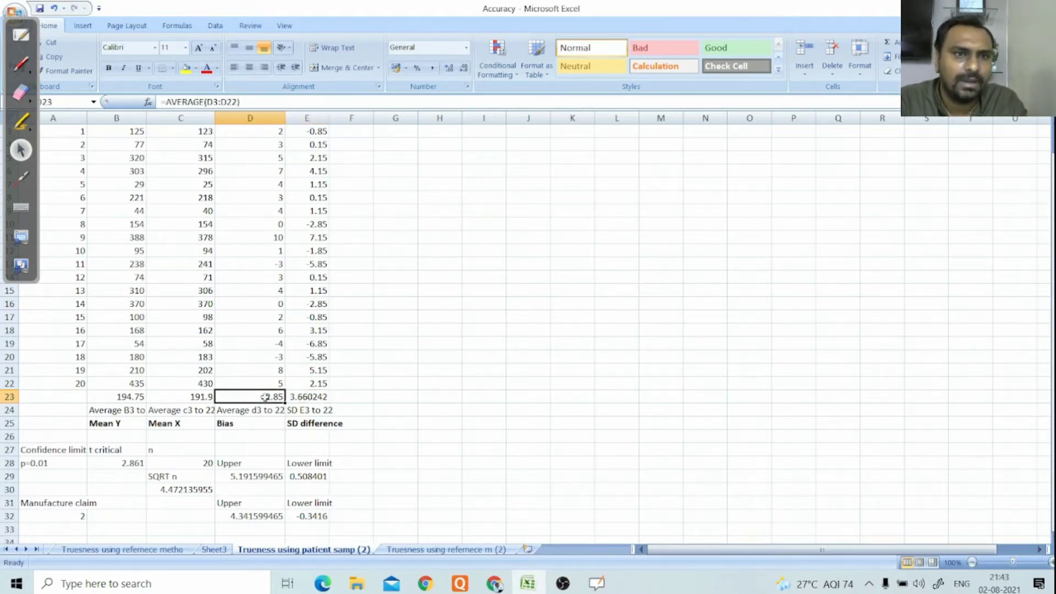
pyautogui.click(308, 396)
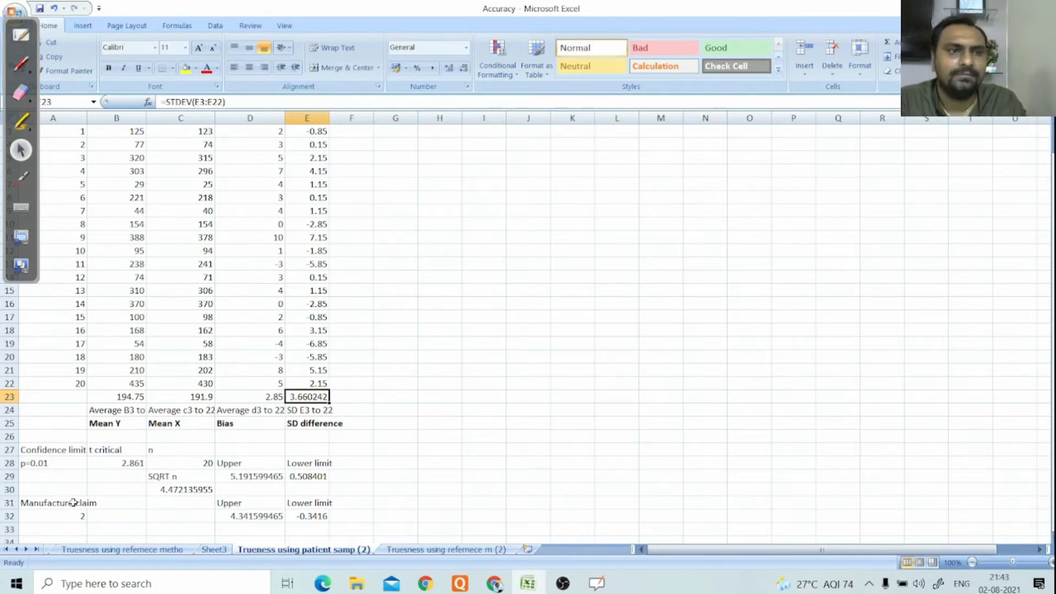
# Compare the manufacturer claim in A32 with the calculated bias in D23.
pyautogui.click(82, 517)
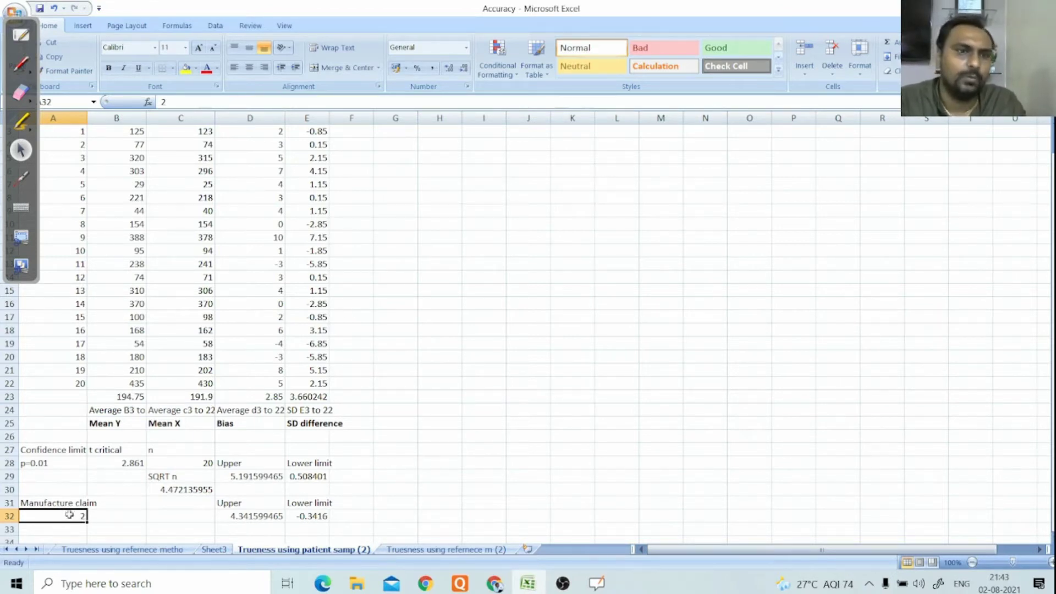
pyautogui.click(258, 397)
pyautogui.click(65, 516)
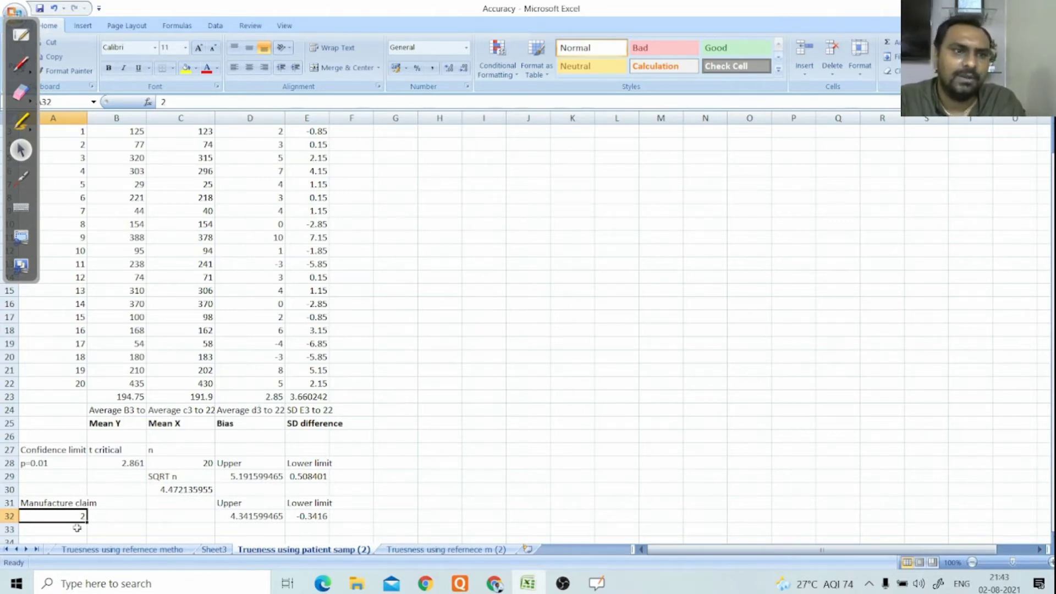
pyautogui.click(272, 397)
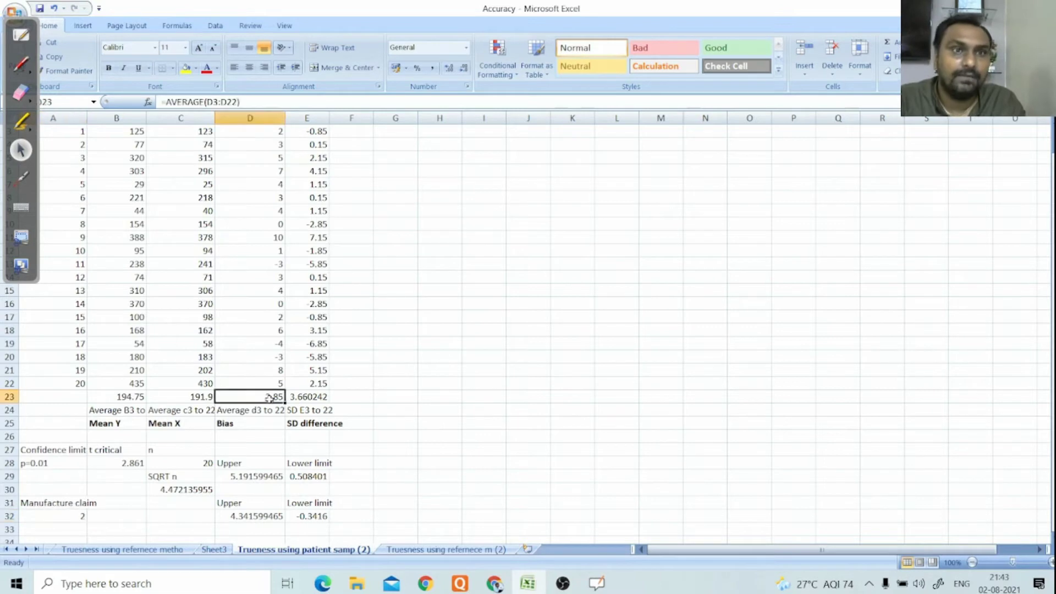
pyautogui.click(74, 516)
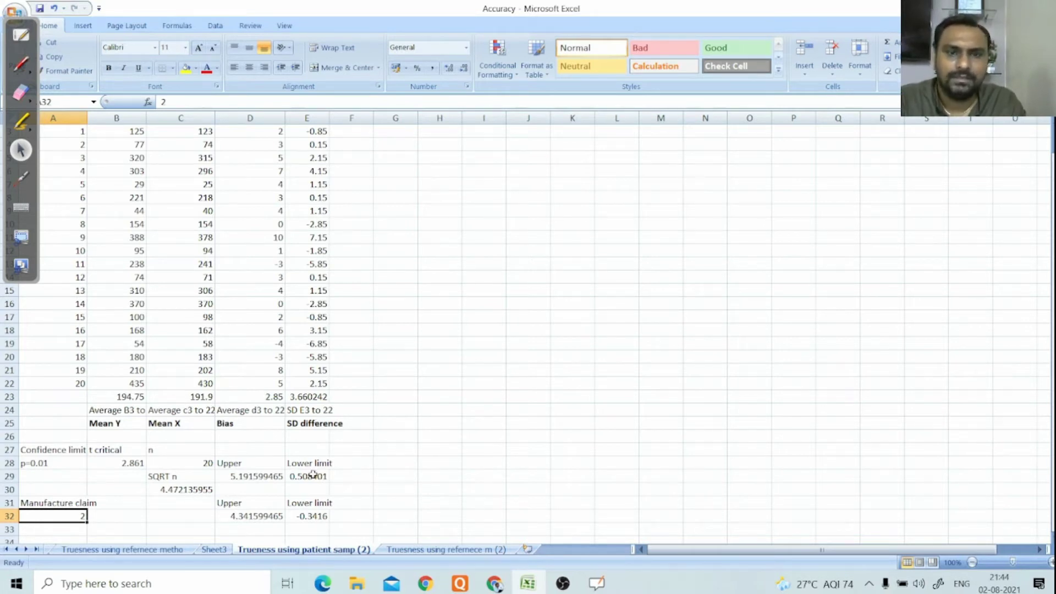
# Switch to the OpenBoard page and underline the manufacturer claim rule and the terms of the upper and lower limit formulas.
pyautogui.hotkey('alt', 'Tab')
pyautogui.moveTo(188, 250); pyautogui.dragTo(287, 249)
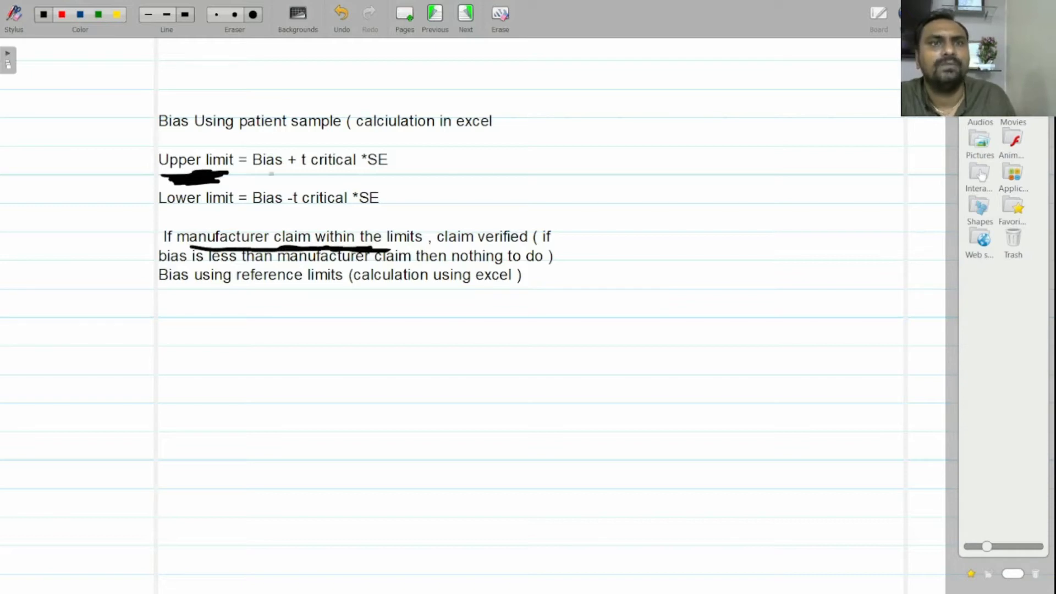
pyautogui.moveTo(294, 173)
pyautogui.mouseDown()
pyautogui.moveTo(387, 173)
pyautogui.moveTo(372, 172)
pyautogui.mouseUp()
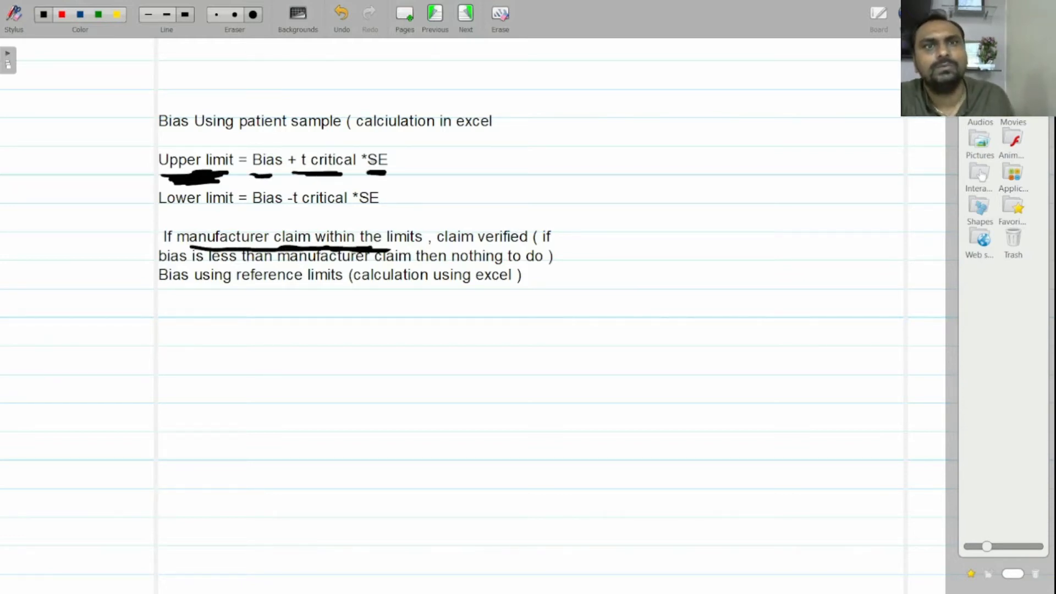
pyautogui.moveTo(148, 216); pyautogui.dragTo(223, 210)
pyautogui.moveTo(258, 209)
pyautogui.mouseDown()
pyautogui.moveTo(278, 209)
pyautogui.moveTo(260, 210)
pyautogui.mouseUp()
pyautogui.moveTo(299, 210); pyautogui.dragTo(378, 210)
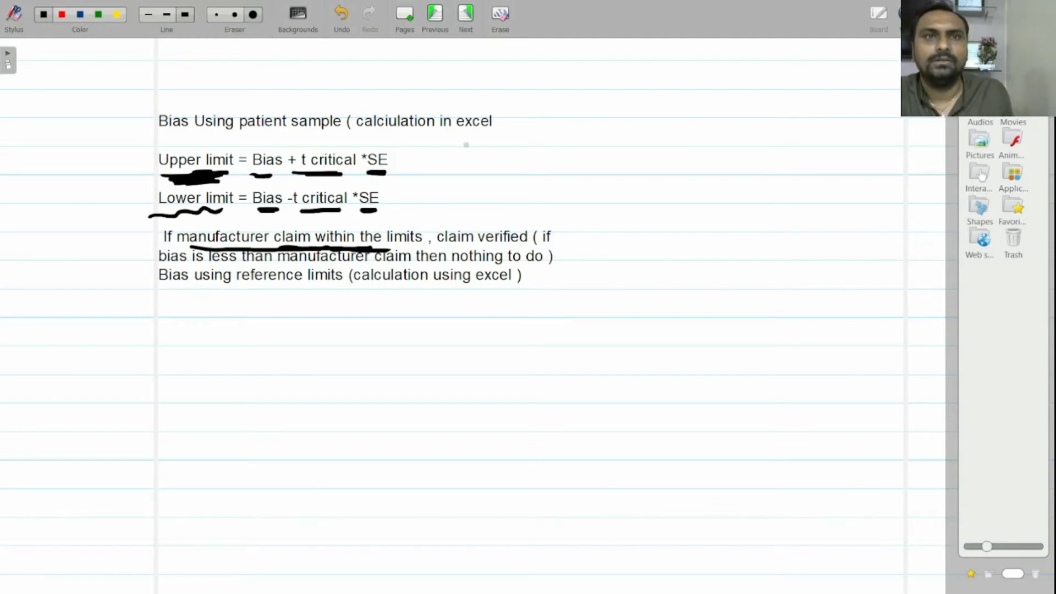
# Handwrite "Bias + t critical ×" beside the upper limit formula and underline "t critical".
pyautogui.moveTo(480, 147); pyautogui.dragTo(484, 178)
pyautogui.moveTo(477, 145)
pyautogui.mouseDown()
pyautogui.moveTo(486, 180)
pyautogui.moveTo(509, 177)
pyautogui.mouseUp()
pyautogui.moveTo(516, 162)
pyautogui.mouseDown()
pyautogui.moveTo(526, 175)
pyautogui.moveTo(557, 176)
pyautogui.moveTo(607, 158)
pyautogui.mouseUp()
pyautogui.moveTo(598, 147); pyautogui.dragTo(598, 174)
pyautogui.moveTo(636, 143); pyautogui.dragTo(638, 168)
pyautogui.moveTo(632, 150); pyautogui.dragTo(659, 166)
pyautogui.moveTo(671, 151)
pyautogui.mouseDown()
pyautogui.moveTo(691, 144)
pyautogui.moveTo(694, 164)
pyautogui.mouseUp()
pyautogui.moveTo(702, 138); pyautogui.dragTo(732, 141)
pyautogui.moveTo(732, 141); pyautogui.dragTo(754, 140)
pyautogui.click(722, 164)
pyautogui.moveTo(626, 178); pyautogui.dragTo(786, 165)
pyautogui.moveTo(787, 140); pyautogui.dragTo(768, 166)
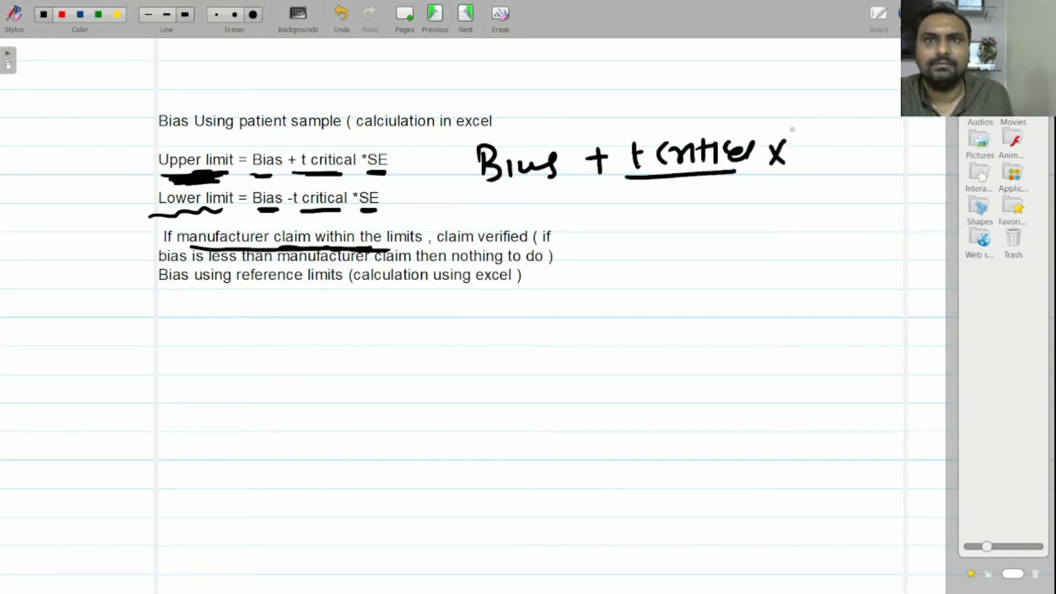
# Complete the handwritten upper limit formula with the standard error factor and draw lines beneath it.
pyautogui.moveTo(818, 141); pyautogui.dragTo(803, 166)
pyautogui.moveTo(822, 143); pyautogui.dragTo(825, 166)
pyautogui.moveTo(796, 183); pyautogui.dragTo(847, 174)
pyautogui.moveTo(810, 195)
pyautogui.mouseDown()
pyautogui.moveTo(828, 190)
pyautogui.moveTo(855, 207)
pyautogui.moveTo(859, 181)
pyautogui.mouseUp()
# Switch back to the Accuracy workbook in Excel.
pyautogui.click(910, 16)
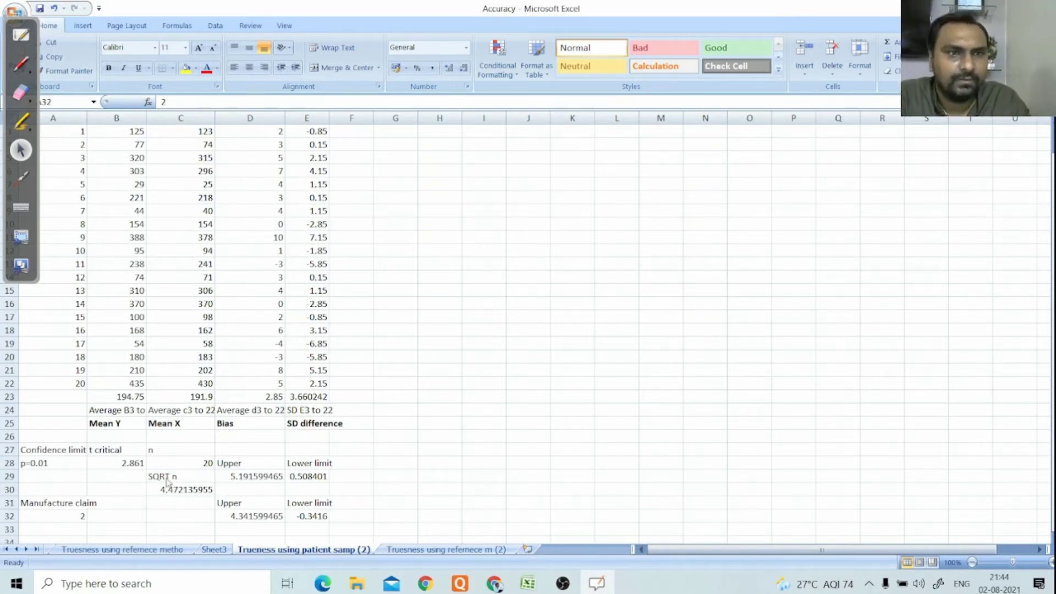
pyautogui.hotkey('alt', 'Tab')
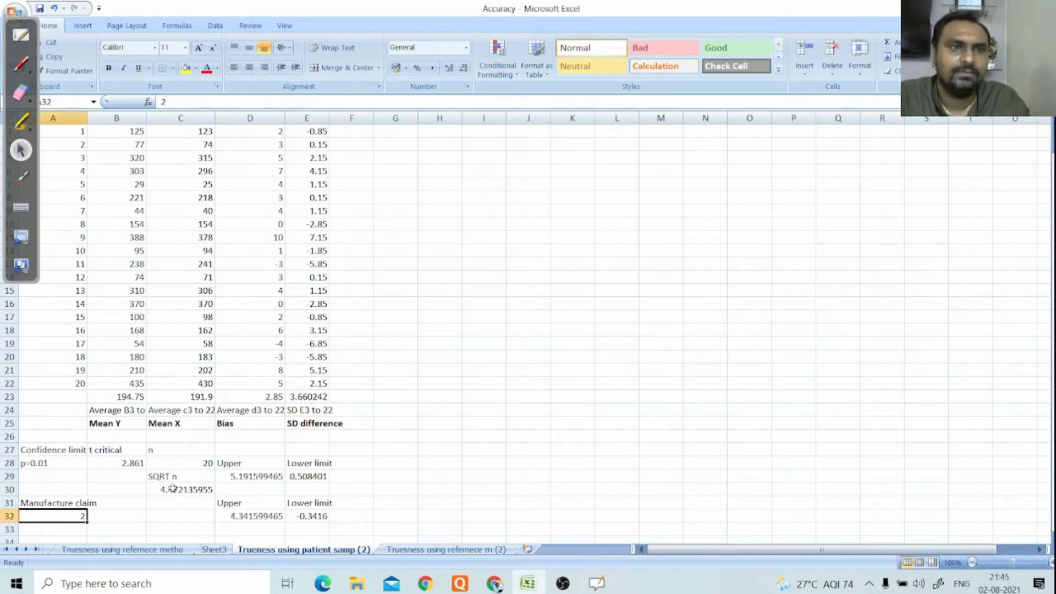
# Check the SQRT n, upper limit and t critical cells in the confidence limit block.
pyautogui.click(169, 478)
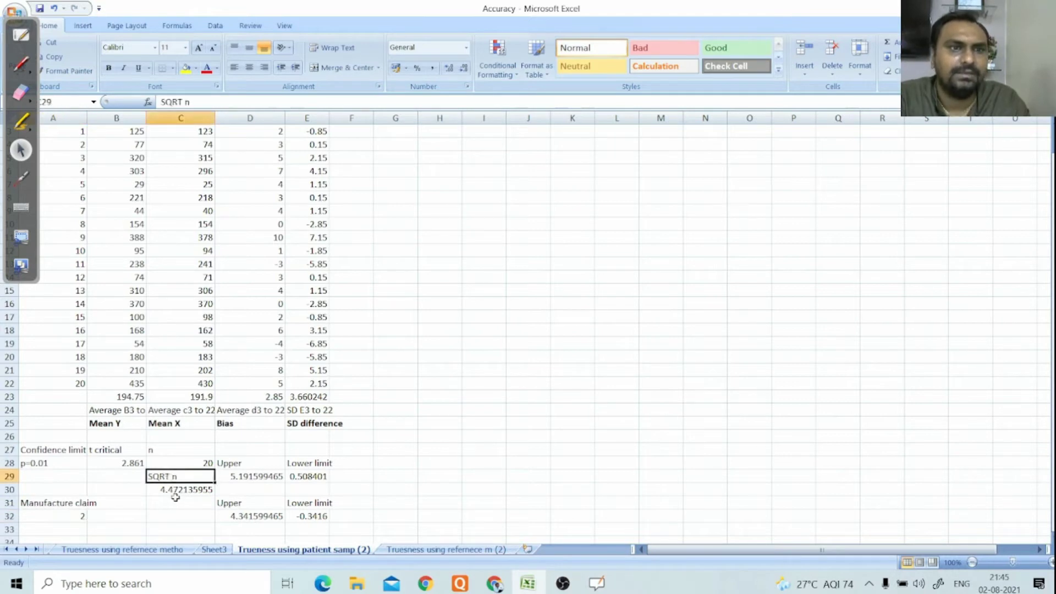
pyautogui.click(175, 488)
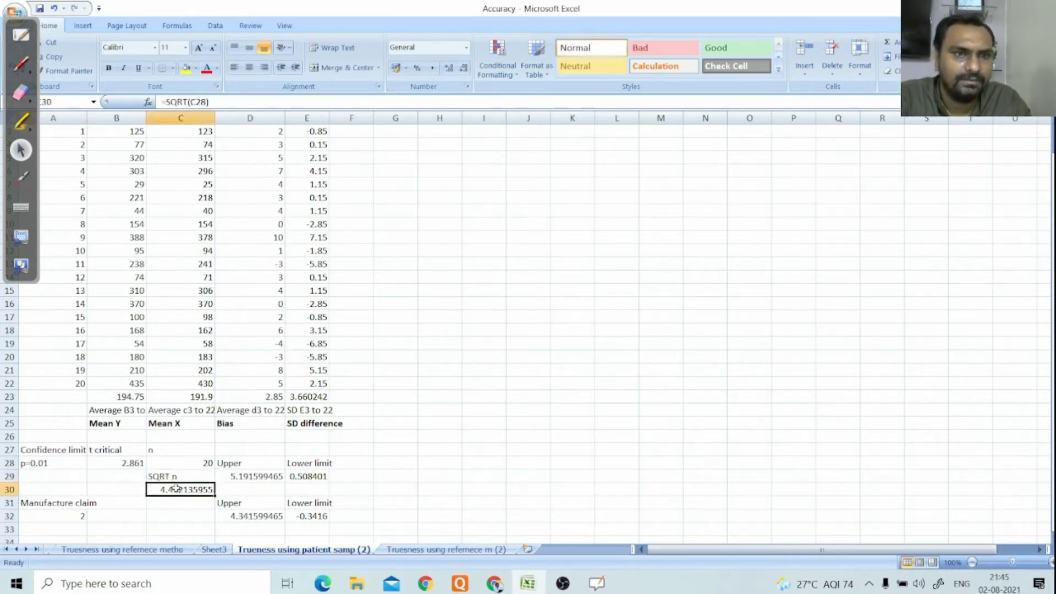
pyautogui.click(235, 459)
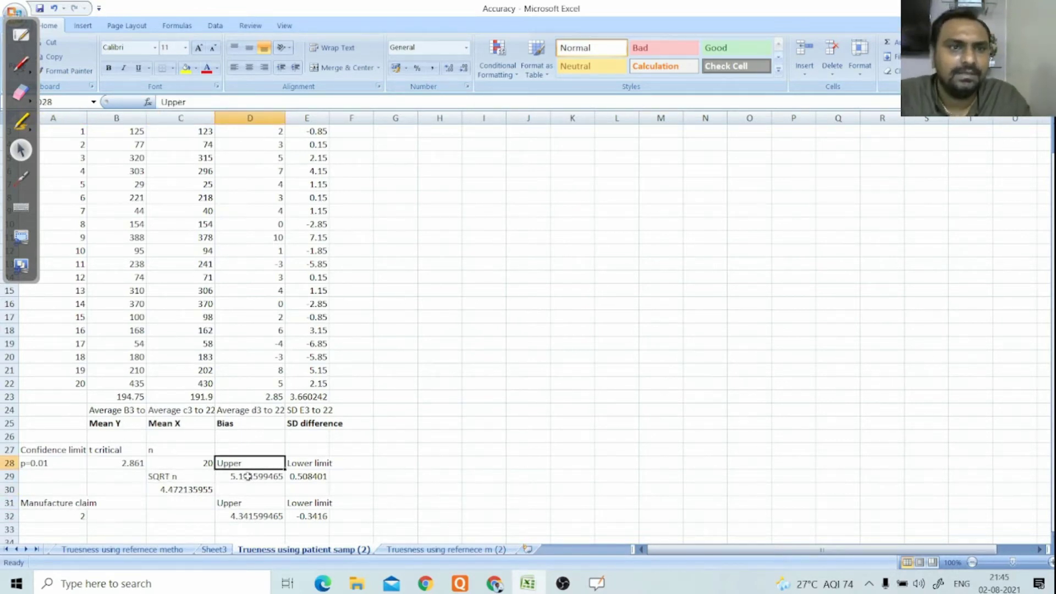
pyautogui.click(248, 477)
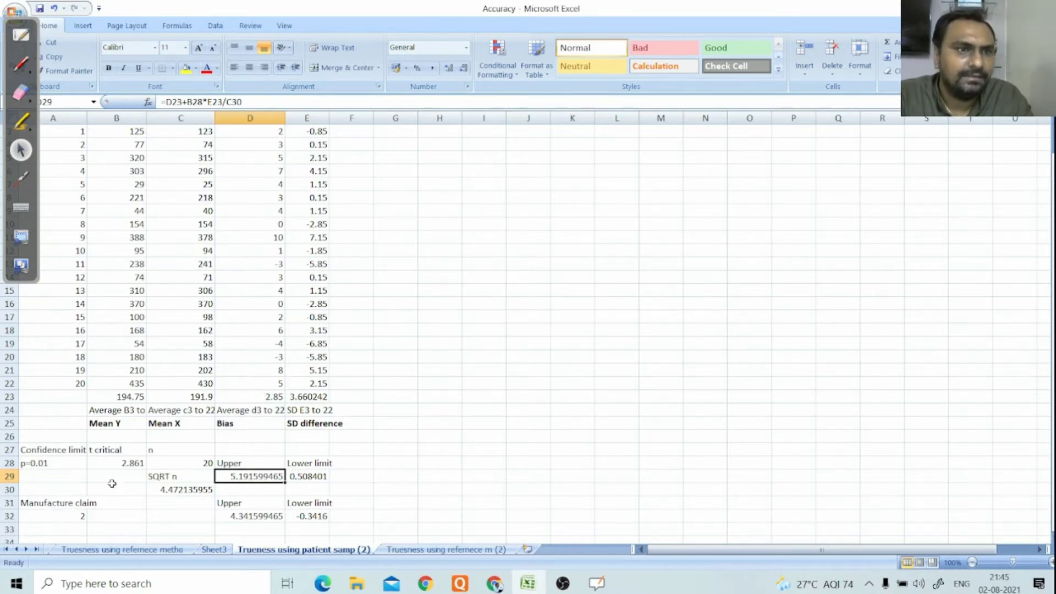
pyautogui.click(126, 464)
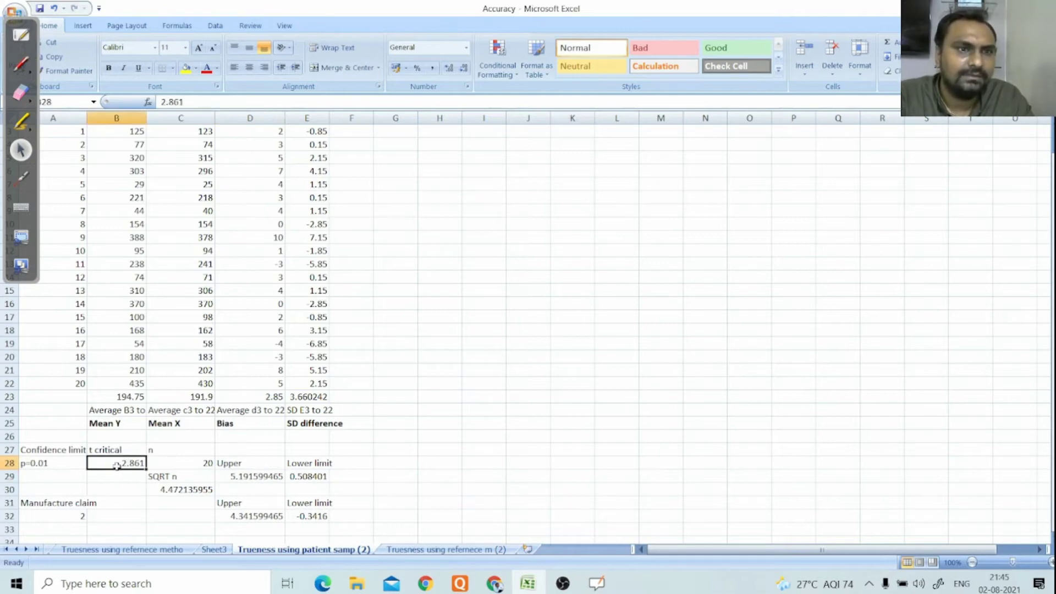
pyautogui.moveTo(152, 449); pyautogui.dragTo(49, 193)
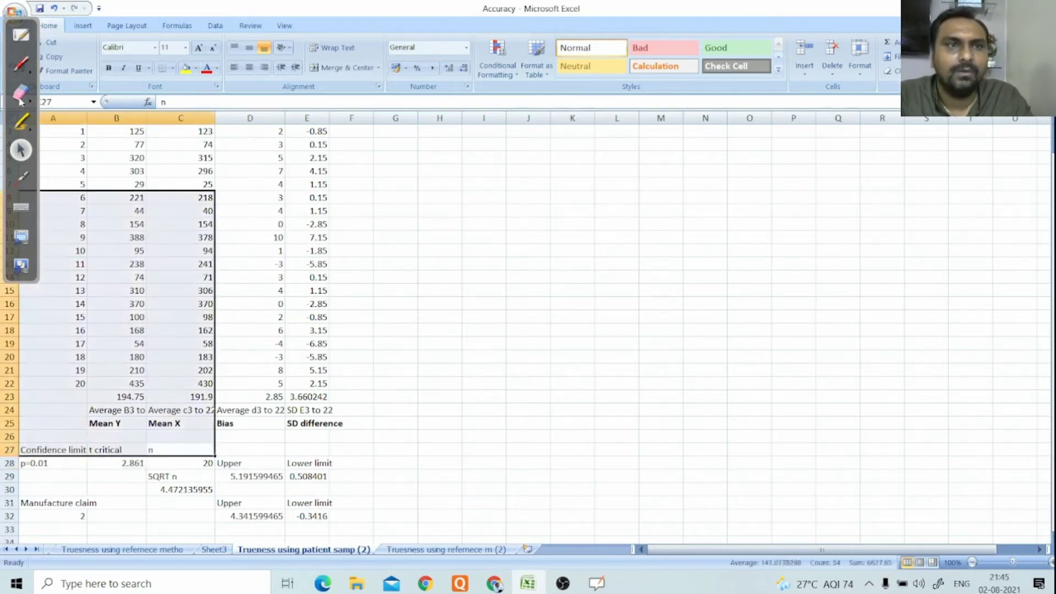
# Switch to the whiteboard's t-table page, handwrite "n-1 = 19" beside the table and underline both parts.
pyautogui.click(22, 37)
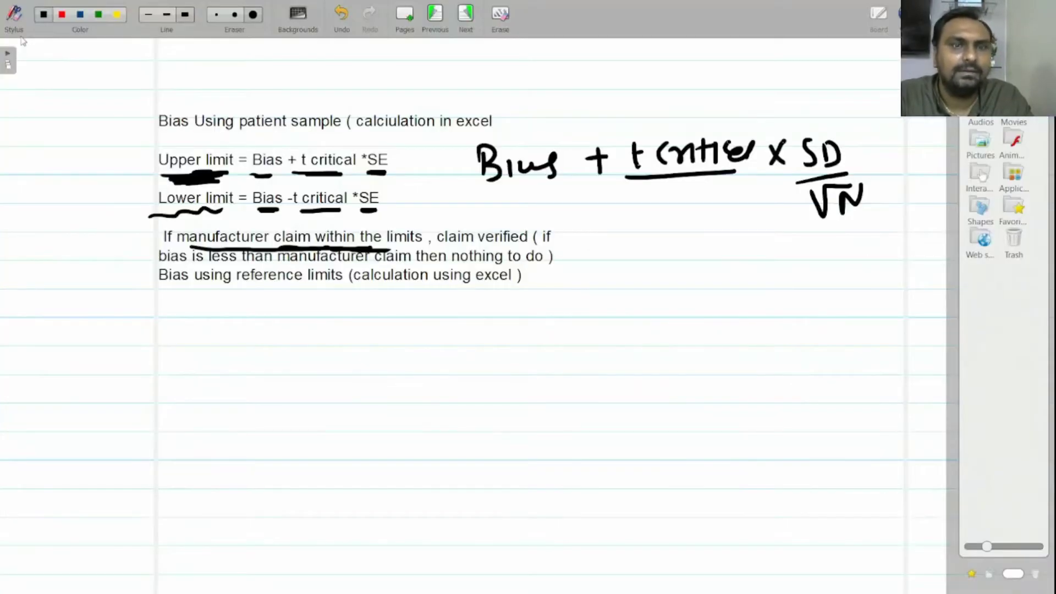
pyautogui.press('pageup')
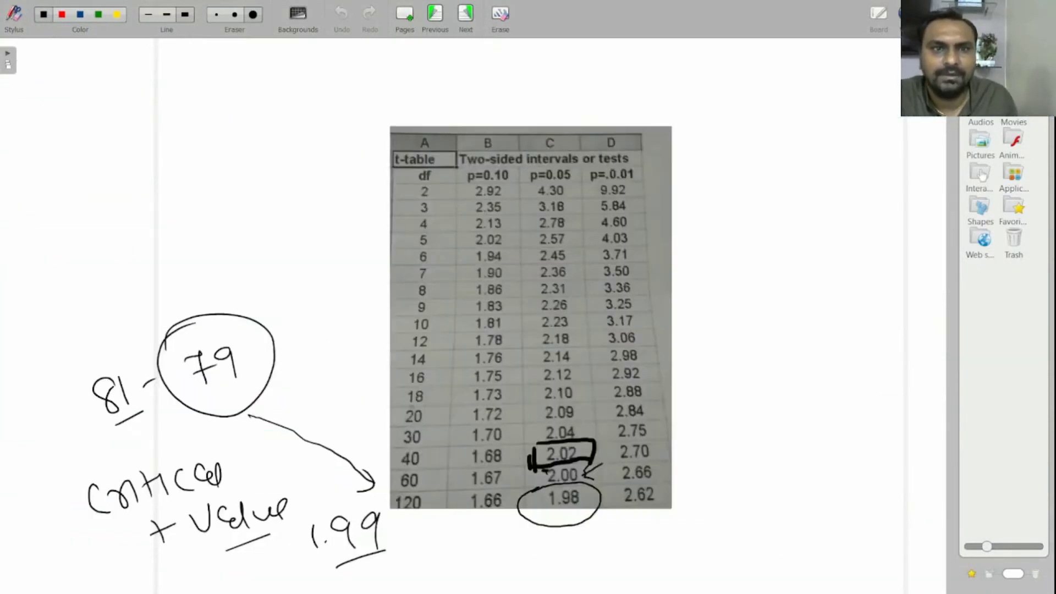
pyautogui.moveTo(724, 302)
pyautogui.mouseDown()
pyautogui.moveTo(736, 295)
pyautogui.moveTo(761, 321)
pyautogui.mouseUp()
pyautogui.moveTo(764, 306)
pyautogui.mouseDown()
pyautogui.moveTo(784, 304)
pyautogui.moveTo(790, 318)
pyautogui.mouseUp()
pyautogui.moveTo(745, 342); pyautogui.dragTo(795, 329)
pyautogui.moveTo(750, 368); pyautogui.dragTo(759, 363)
pyautogui.moveTo(751, 379); pyautogui.dragTo(794, 380)
pyautogui.moveTo(826, 345)
pyautogui.mouseDown()
pyautogui.moveTo(824, 379)
pyautogui.moveTo(840, 391)
pyautogui.mouseUp()
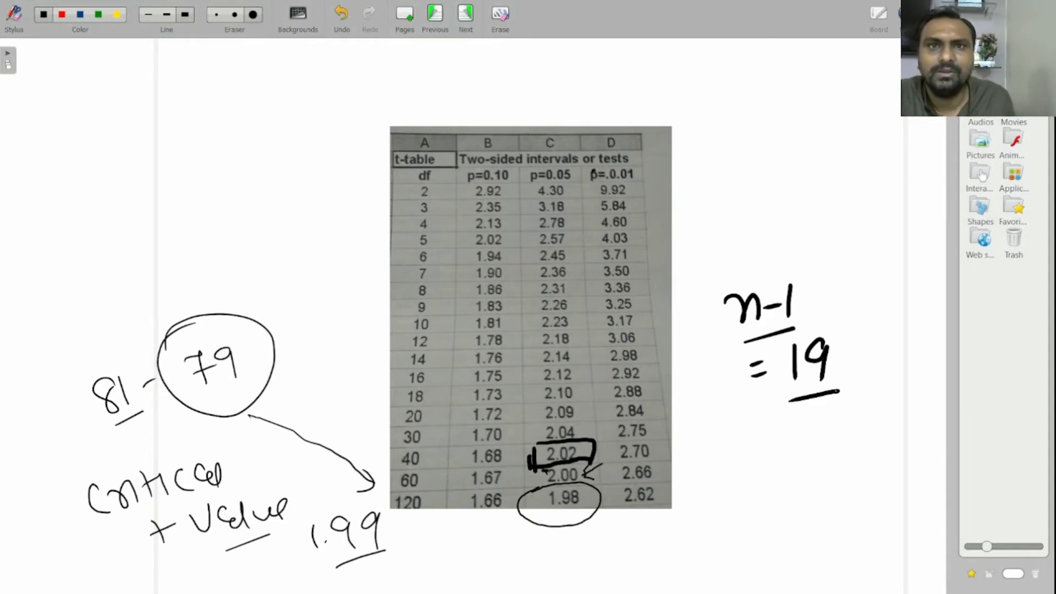
# Circle the p=0.01 heading, underline 2.88 and 2.84 in the t-table, and handwrite an underlined "19 →" beside it.
pyautogui.moveTo(594, 163)
pyautogui.mouseDown()
pyautogui.moveTo(610, 189)
pyautogui.moveTo(595, 162)
pyautogui.mouseUp()
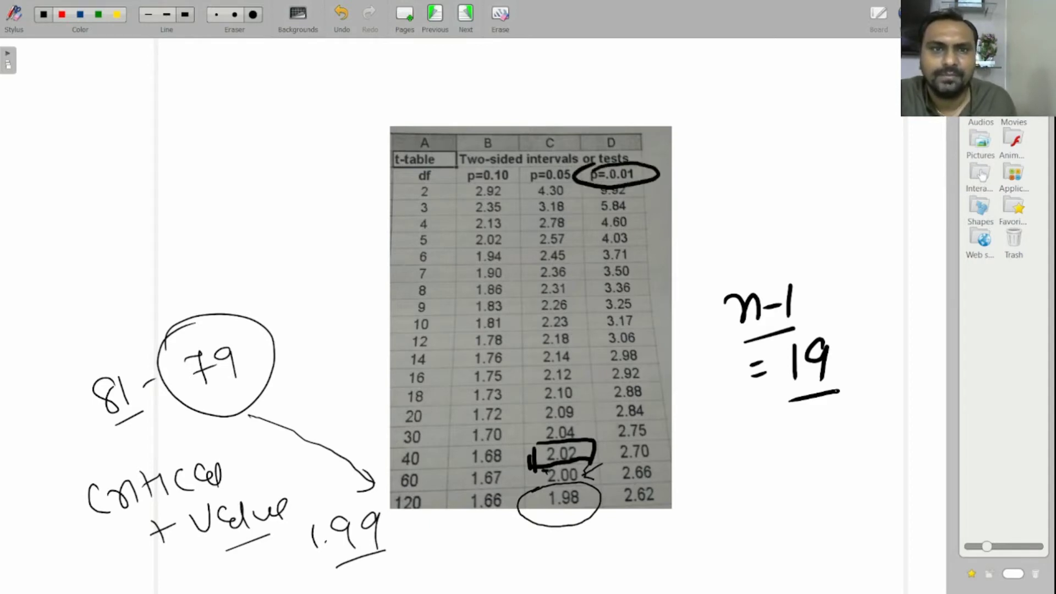
pyautogui.moveTo(616, 424)
pyautogui.mouseDown()
pyautogui.moveTo(652, 421)
pyautogui.moveTo(620, 420)
pyautogui.moveTo(641, 398)
pyautogui.mouseUp()
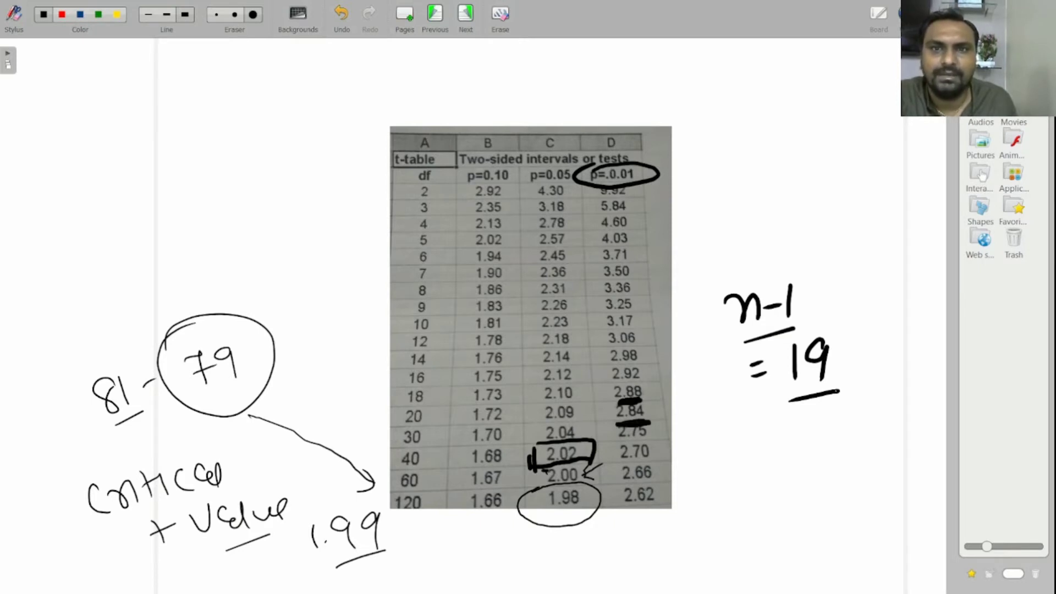
pyautogui.moveTo(697, 425)
pyautogui.mouseDown()
pyautogui.moveTo(704, 451)
pyautogui.moveTo(724, 452)
pyautogui.mouseUp()
pyautogui.moveTo(709, 465)
pyautogui.mouseDown()
pyautogui.moveTo(781, 440)
pyautogui.moveTo(773, 450)
pyautogui.mouseUp()
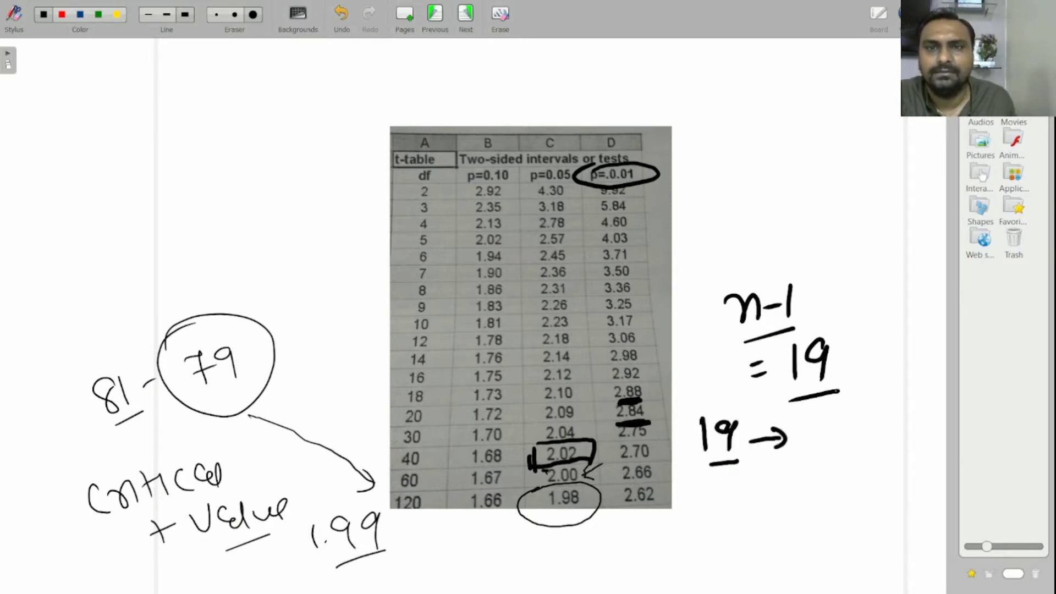
# Handwrite "p = 0.01" below the "19 →" note and draw an arrow line beneath it.
pyautogui.moveTo(702, 486); pyautogui.dragTo(715, 503)
pyautogui.moveTo(734, 489); pyautogui.dragTo(739, 501)
pyautogui.moveTo(767, 481); pyautogui.dragTo(791, 489)
pyautogui.moveTo(813, 477); pyautogui.dragTo(804, 513)
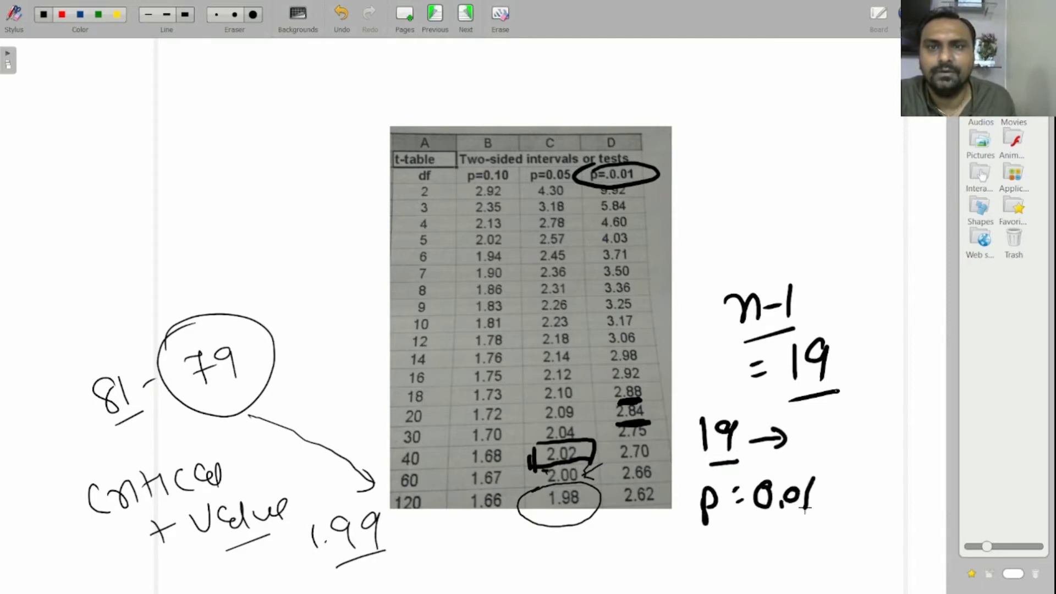
pyautogui.moveTo(727, 531)
pyautogui.mouseDown()
pyautogui.moveTo(800, 523)
pyautogui.moveTo(752, 552)
pyautogui.mouseUp()
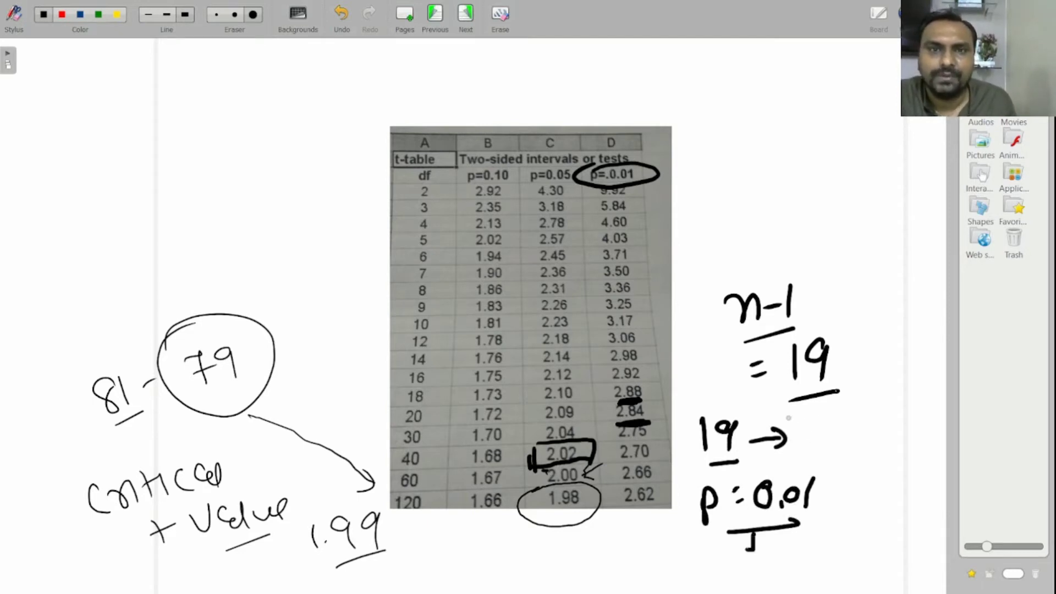
# Handwrite and circle 2.86 after "19 →", draw an arrow from the table to 19, and circle "n-1".
pyautogui.moveTo(798, 415); pyautogui.dragTo(817, 439)
pyautogui.moveTo(829, 431)
pyautogui.mouseDown()
pyautogui.moveTo(859, 408)
pyautogui.moveTo(869, 423)
pyautogui.mouseUp()
pyautogui.moveTo(839, 391); pyautogui.dragTo(778, 408)
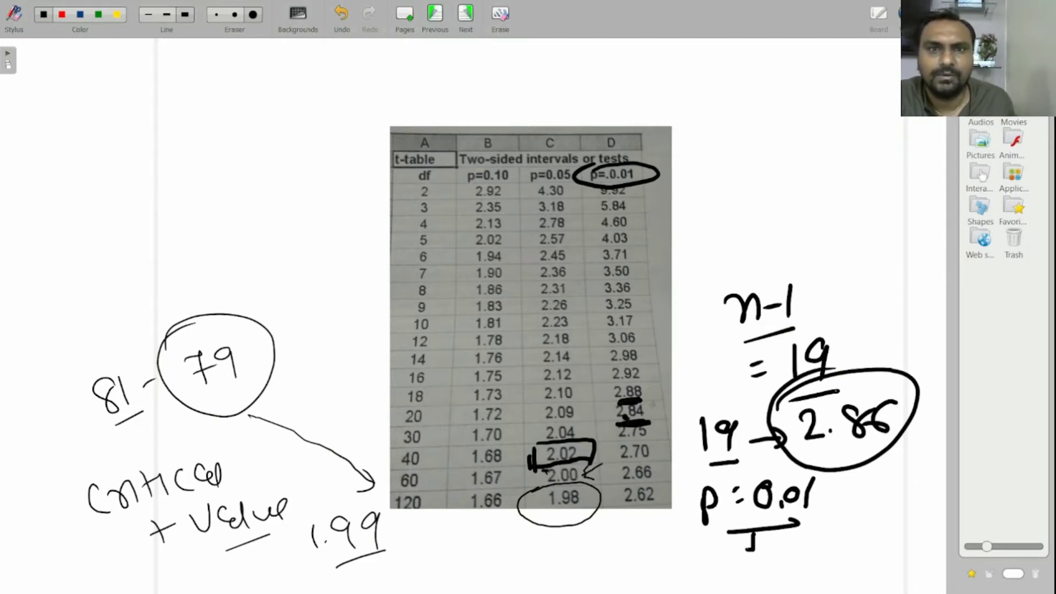
pyautogui.moveTo(660, 407); pyautogui.dragTo(700, 438)
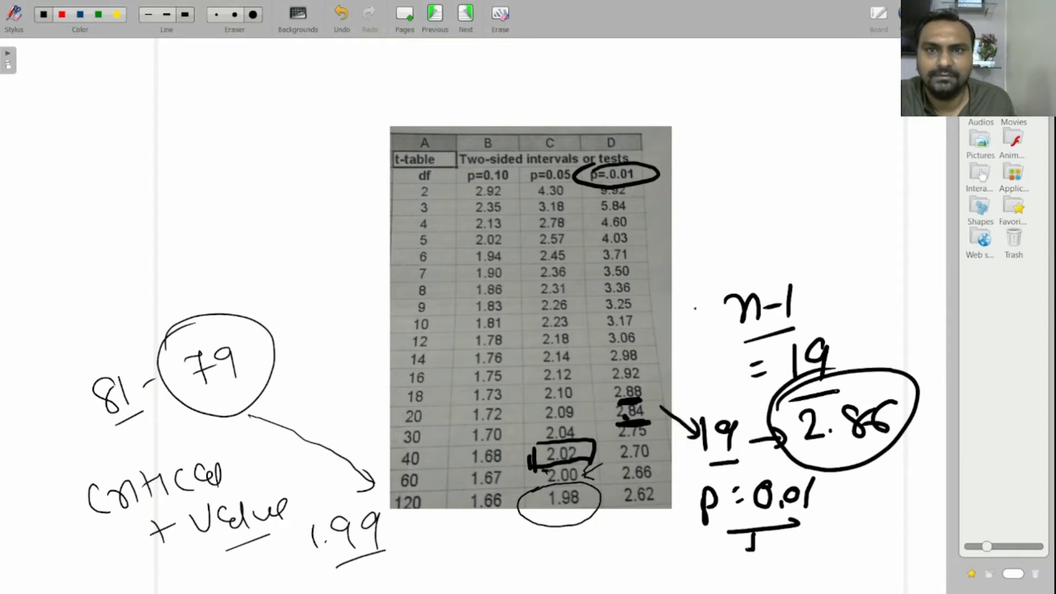
pyautogui.moveTo(694, 308); pyautogui.dragTo(705, 307)
pyautogui.moveTo(732, 266)
pyautogui.mouseDown()
pyautogui.moveTo(808, 333)
pyautogui.moveTo(743, 268)
pyautogui.mouseUp()
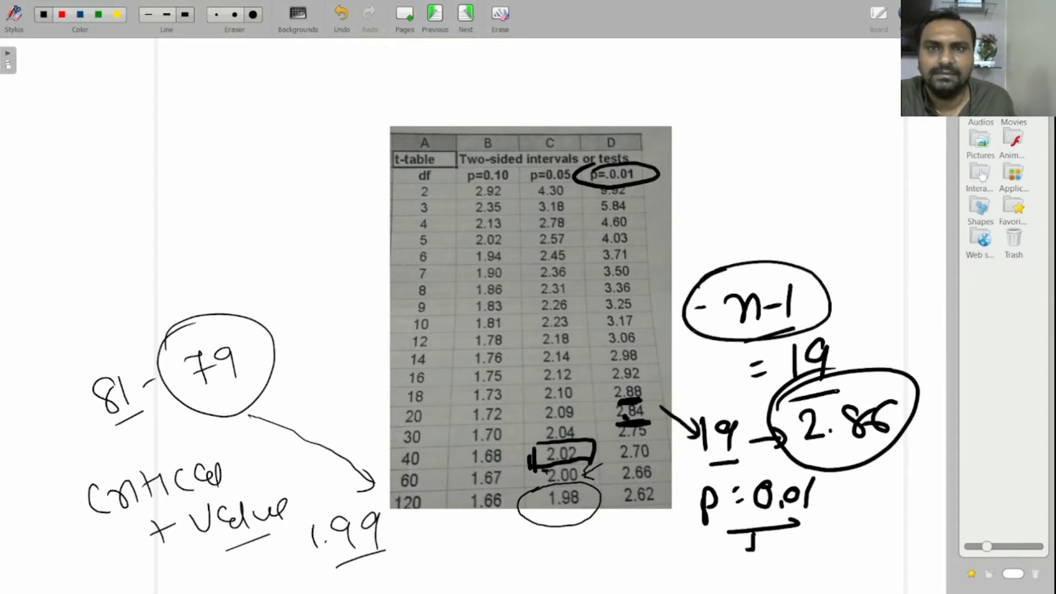
# Handwrite "t = 2.86" in the blank area above the circled "n-1".
pyautogui.moveTo(717, 144); pyautogui.dragTo(728, 179)
pyautogui.moveTo(712, 159)
pyautogui.mouseDown()
pyautogui.moveTo(770, 156)
pyautogui.moveTo(769, 165)
pyautogui.mouseUp()
pyautogui.moveTo(792, 147); pyautogui.dragTo(807, 171)
pyautogui.click(820, 167)
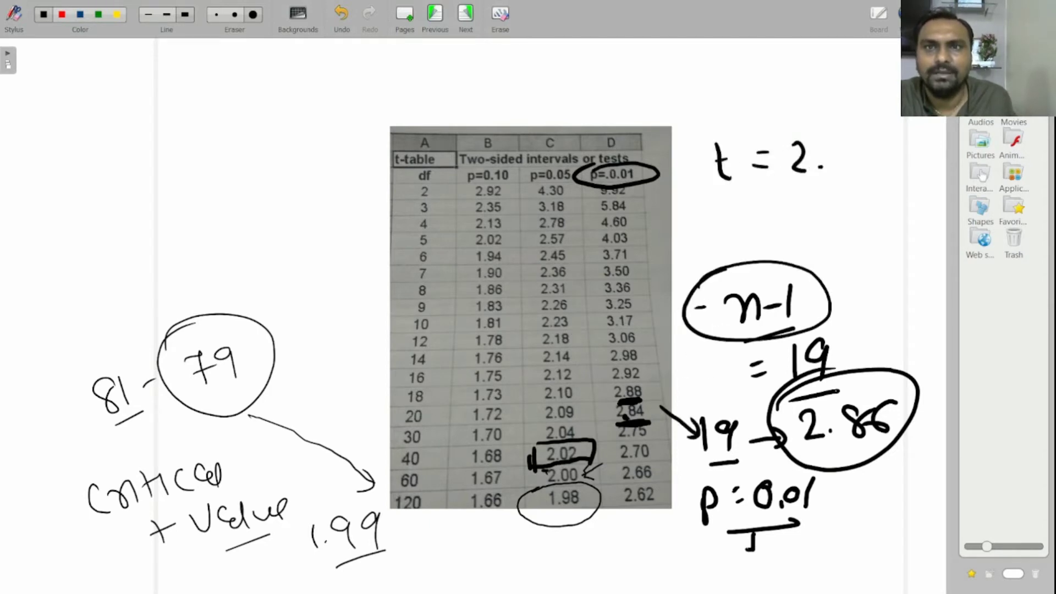
pyautogui.moveTo(849, 144); pyautogui.dragTo(847, 144)
pyautogui.moveTo(859, 149)
pyautogui.mouseDown()
pyautogui.moveTo(868, 174)
pyautogui.moveTo(857, 172)
pyautogui.mouseUp()
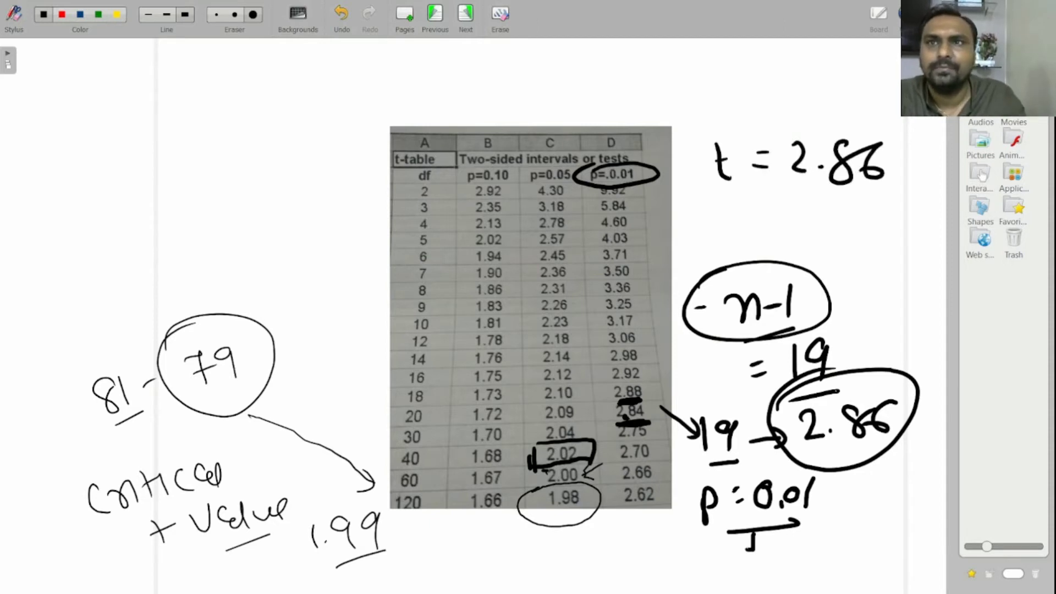
# Switch to the Excel workbook and examine the t critical, SD difference, and upper and lower confidence limit cells.
pyautogui.hotkey('alt', 'Tab')
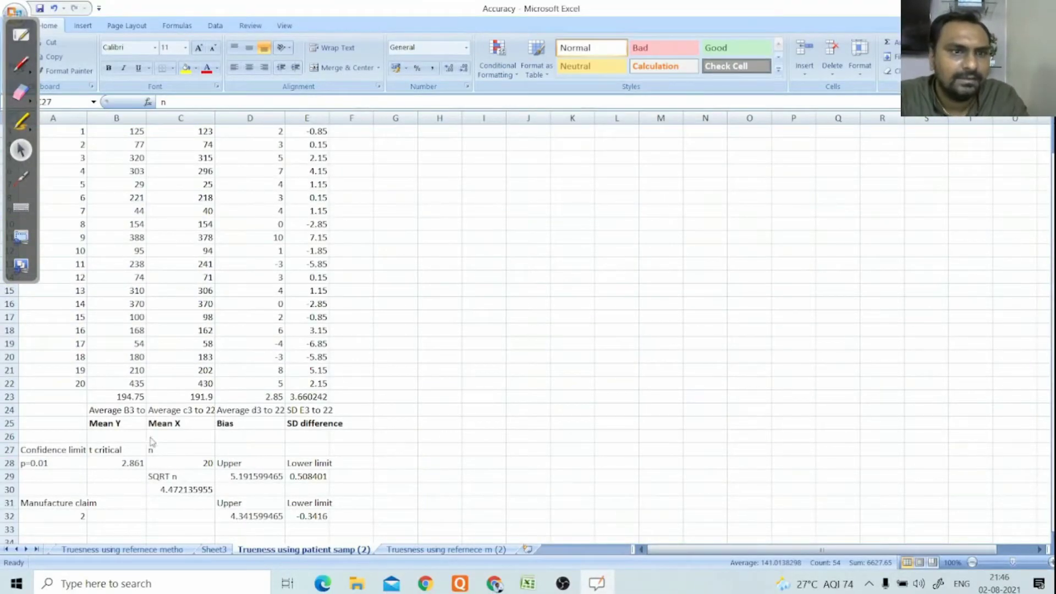
pyautogui.click(124, 463)
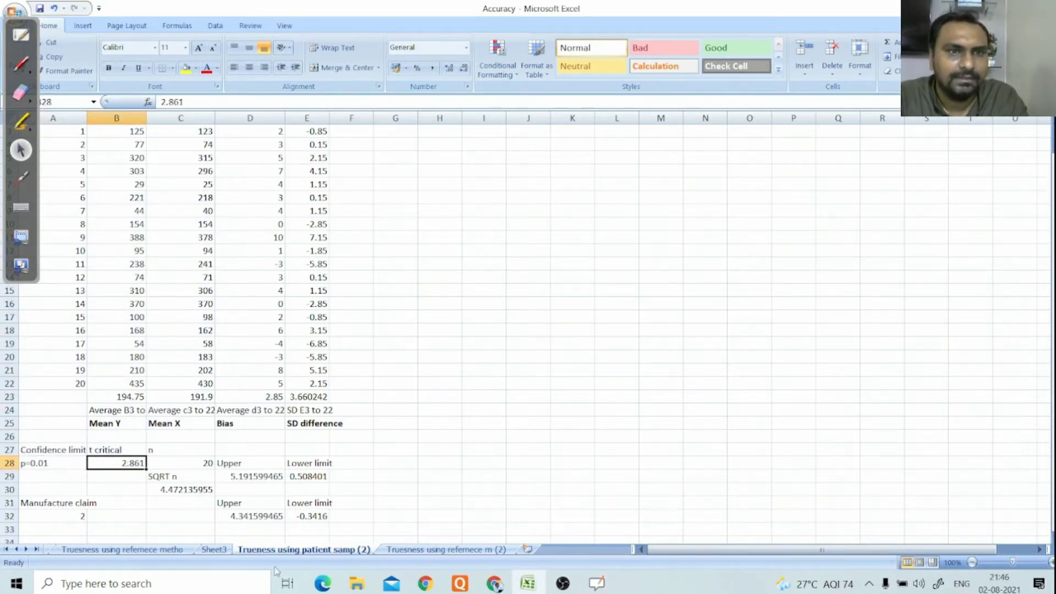
pyautogui.click(251, 477)
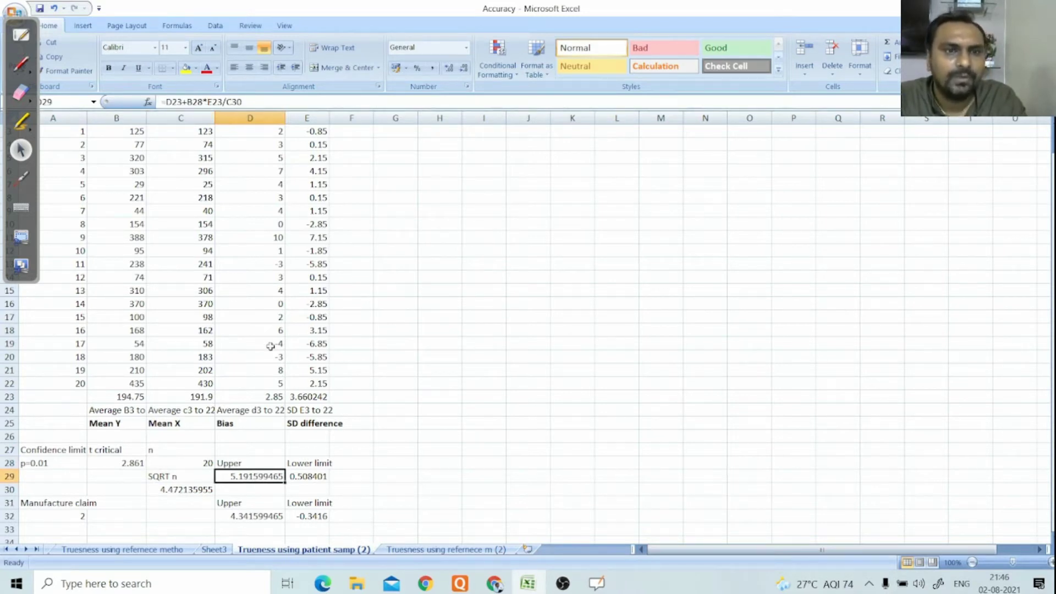
pyautogui.click(300, 398)
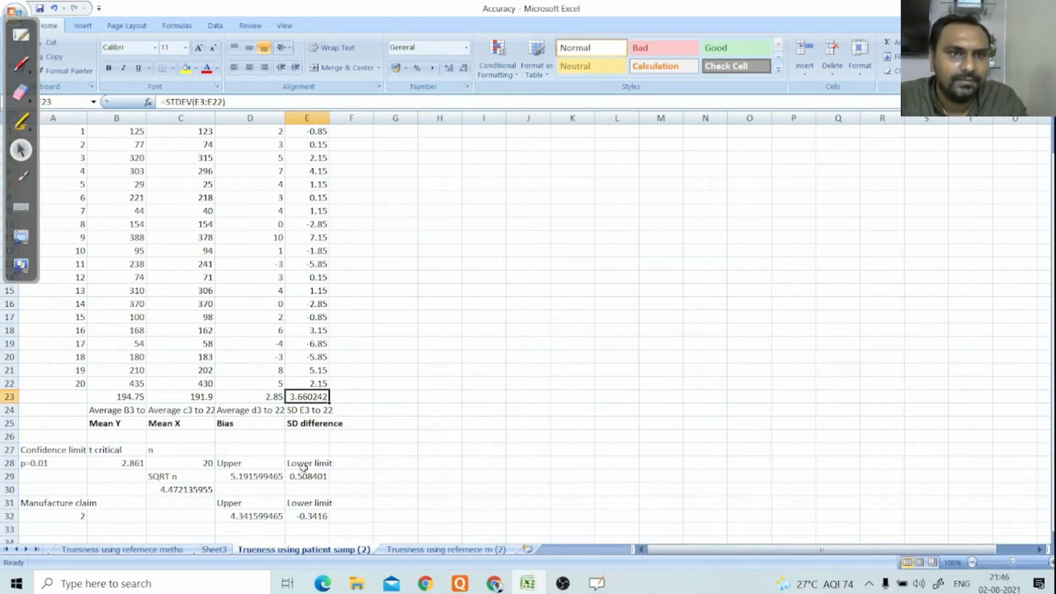
pyautogui.click(252, 477)
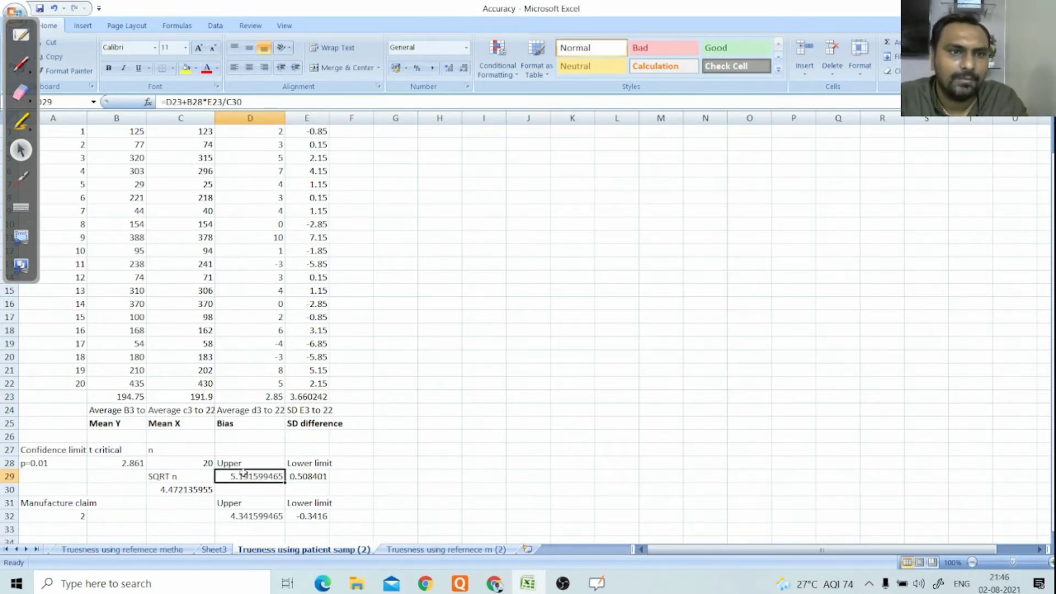
pyautogui.click(313, 476)
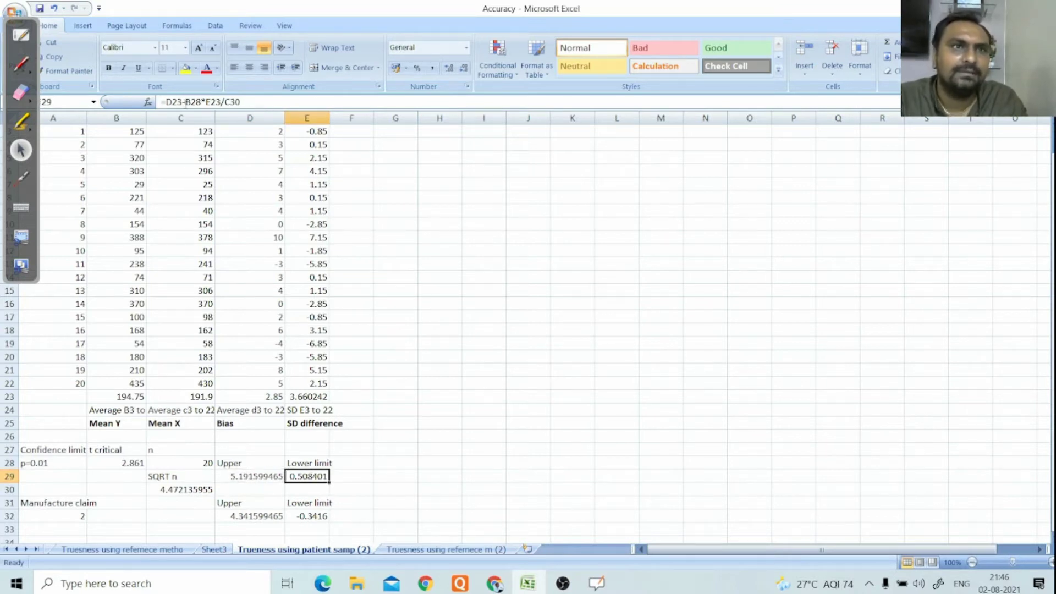
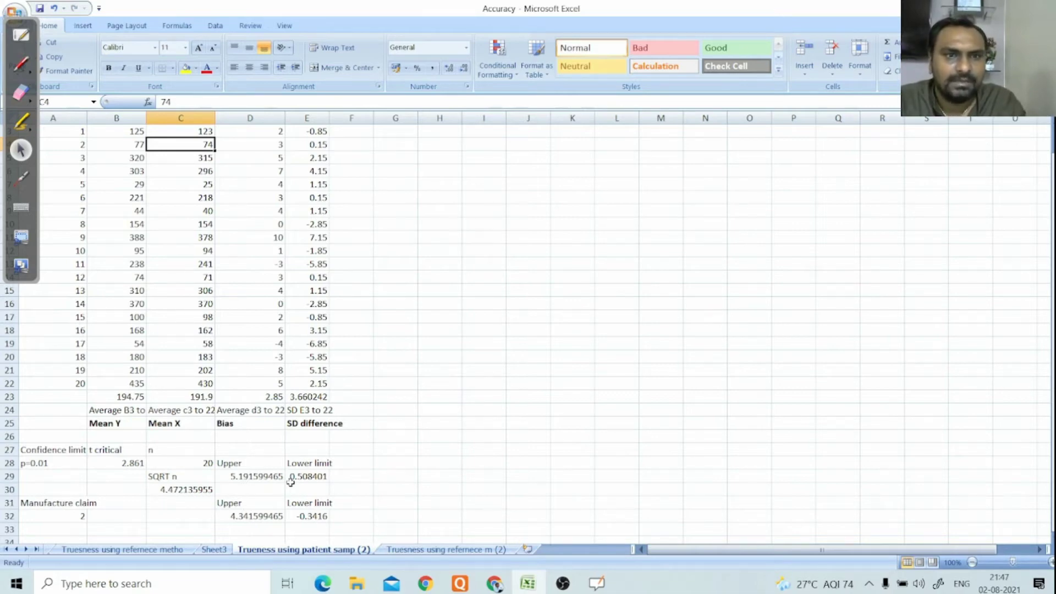
# Switch to the whiteboard, handwrite "Lower 0.50 - 5.2" above the t-table, circle the range and draw a downward arrow from it.
pyautogui.click(21, 44)
pyautogui.moveTo(94, 120)
pyautogui.mouseDown()
pyautogui.moveTo(130, 157)
pyautogui.moveTo(181, 127)
pyautogui.mouseUp()
pyautogui.moveTo(250, 98); pyautogui.dragTo(250, 99)
pyautogui.click(270, 116)
pyautogui.moveTo(295, 95); pyautogui.dragTo(297, 122)
pyautogui.moveTo(322, 94); pyautogui.dragTo(362, 94)
pyautogui.moveTo(406, 69); pyautogui.dragTo(389, 110)
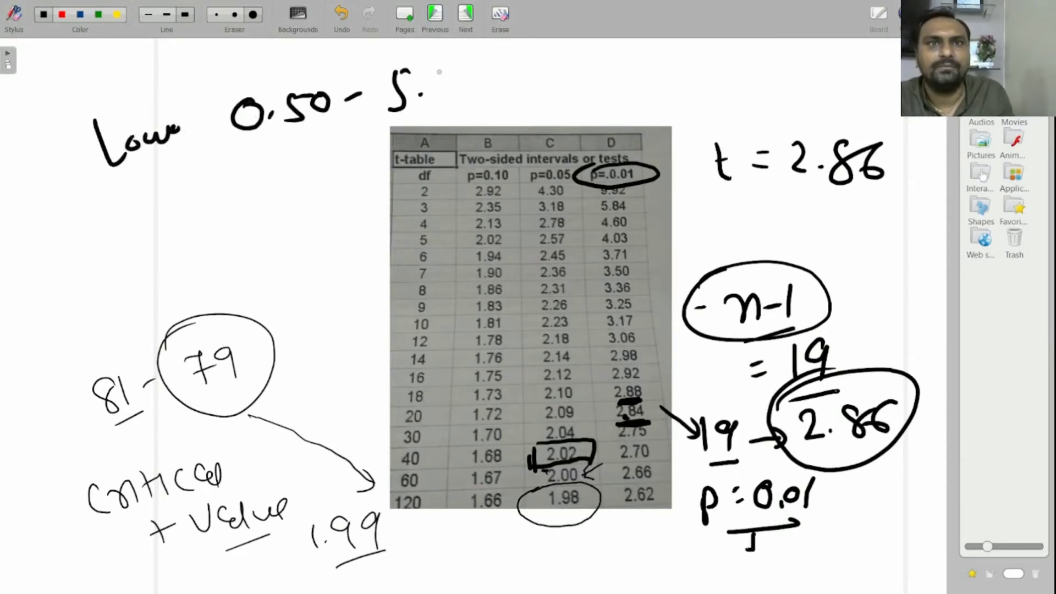
pyautogui.moveTo(439, 73); pyautogui.dragTo(475, 99)
pyautogui.moveTo(237, 82); pyautogui.dragTo(273, 50)
pyautogui.moveTo(300, 165)
pyautogui.mouseDown()
pyautogui.moveTo(303, 223)
pyautogui.moveTo(323, 204)
pyautogui.mouseUp()
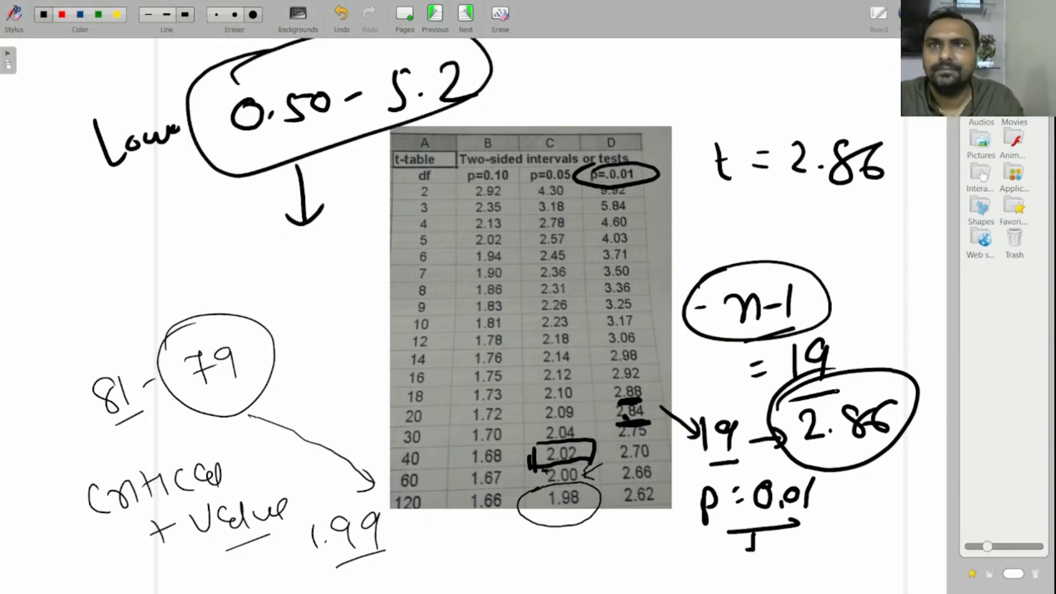
# Check the bias in Excel, handwrite "Our 2.85" below the range on the whiteboard, circle 2.85 and point an arrow from 2 to it.
pyautogui.hotkey('ctrl', 'shift', 'h')
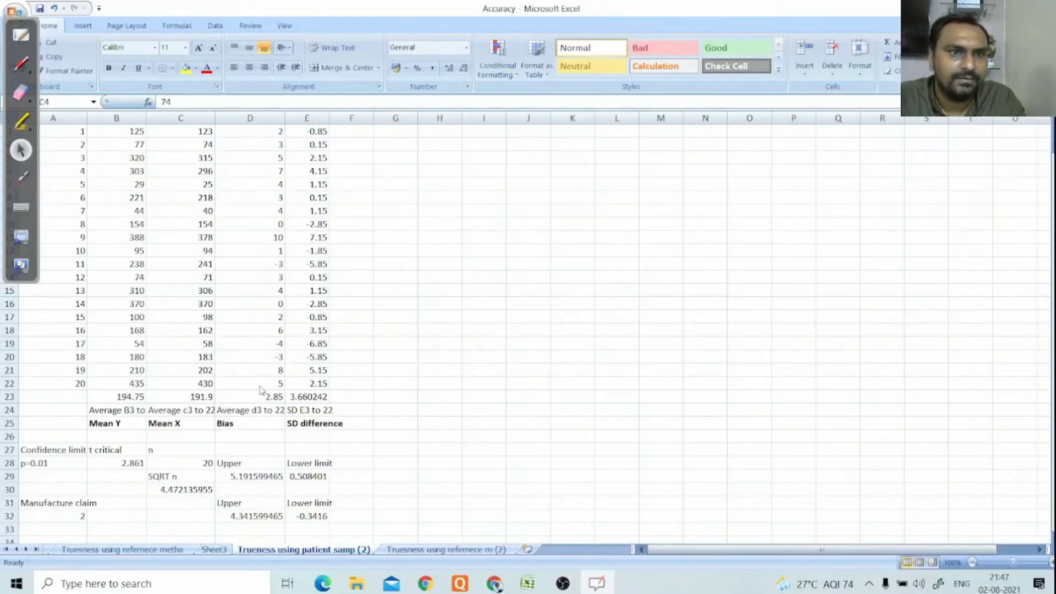
pyautogui.click(20, 35)
pyautogui.moveTo(88, 242); pyautogui.dragTo(197, 258)
pyautogui.click(214, 249)
pyautogui.moveTo(242, 223); pyautogui.dragTo(259, 248)
pyautogui.moveTo(265, 220); pyautogui.dragTo(278, 217)
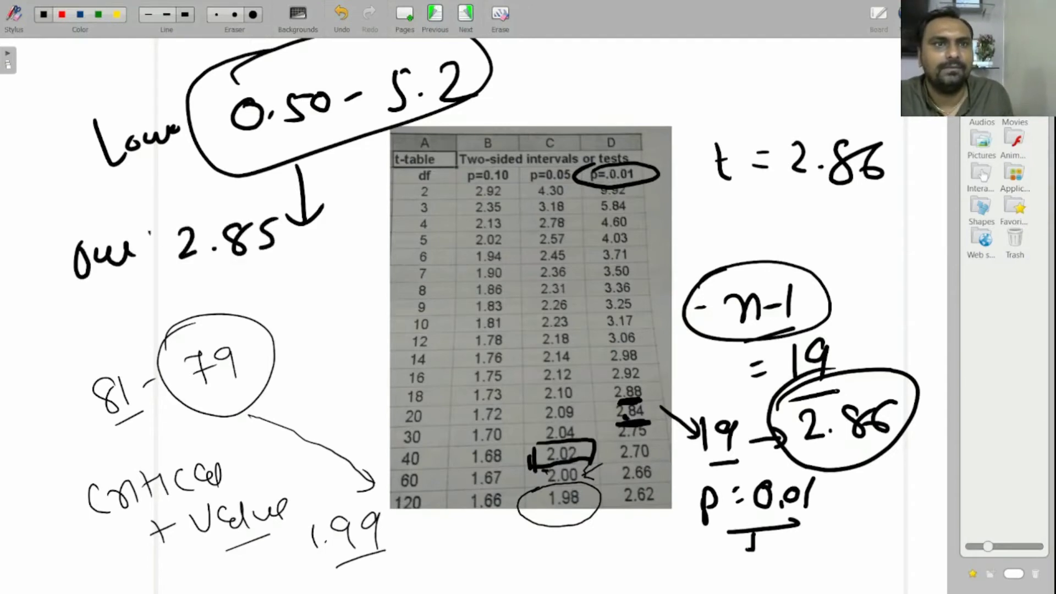
pyautogui.moveTo(184, 207); pyautogui.dragTo(165, 212)
pyautogui.moveTo(29, 353)
pyautogui.mouseDown()
pyautogui.moveTo(60, 380)
pyautogui.moveTo(170, 278)
pyautogui.moveTo(149, 319)
pyautogui.mouseUp()
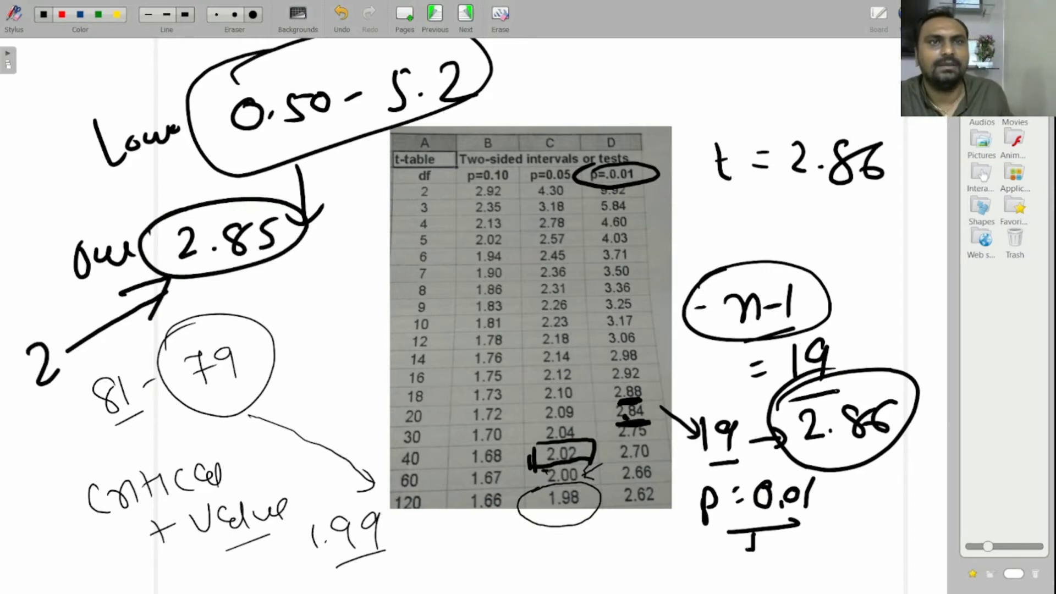
# Strike out the label before the 0.50 - 5.2 range and handwrite "Manufacture claim limit" beside it, underlining "limit".
pyautogui.moveTo(91, 154)
pyautogui.mouseDown()
pyautogui.moveTo(151, 122)
pyautogui.moveTo(130, 147)
pyautogui.mouseUp()
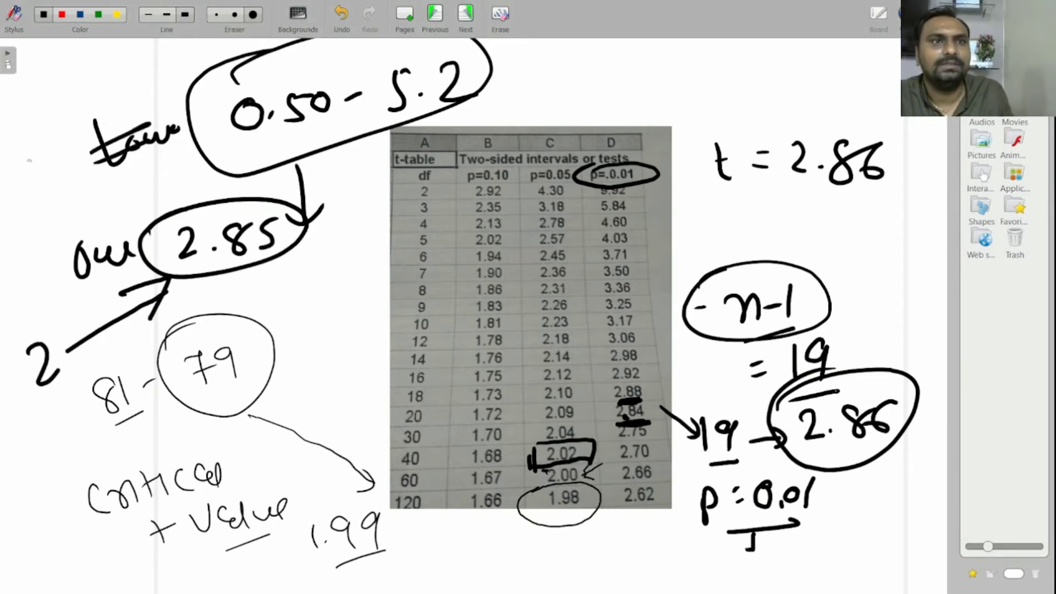
pyautogui.moveTo(6, 129)
pyautogui.mouseDown()
pyautogui.moveTo(27, 100)
pyautogui.moveTo(93, 95)
pyautogui.moveTo(103, 74)
pyautogui.mouseUp()
pyautogui.moveTo(93, 88); pyautogui.dragTo(193, 52)
pyautogui.moveTo(23, 144)
pyautogui.mouseDown()
pyautogui.moveTo(39, 165)
pyautogui.moveTo(112, 120)
pyautogui.mouseUp()
pyautogui.moveTo(14, 188)
pyautogui.mouseDown()
pyautogui.moveTo(25, 219)
pyautogui.moveTo(99, 171)
pyautogui.mouseUp()
pyautogui.moveTo(44, 223); pyautogui.dragTo(119, 183)
# Circle 0.50 and 5.2 separately, underline 2.85, and draw an arrow linking 2.85 to the limit range.
pyautogui.moveTo(143, 127); pyautogui.dragTo(187, 102)
pyautogui.moveTo(168, 141)
pyautogui.mouseDown()
pyautogui.moveTo(201, 118)
pyautogui.moveTo(358, 124)
pyautogui.moveTo(225, 93)
pyautogui.mouseUp()
pyautogui.moveTo(373, 58)
pyautogui.mouseDown()
pyautogui.moveTo(379, 40)
pyautogui.moveTo(365, 55)
pyautogui.mouseUp()
pyautogui.moveTo(421, 125)
pyautogui.mouseDown()
pyautogui.moveTo(454, 139)
pyautogui.moveTo(440, 139)
pyautogui.mouseUp()
pyautogui.moveTo(340, 165); pyautogui.dragTo(351, 160)
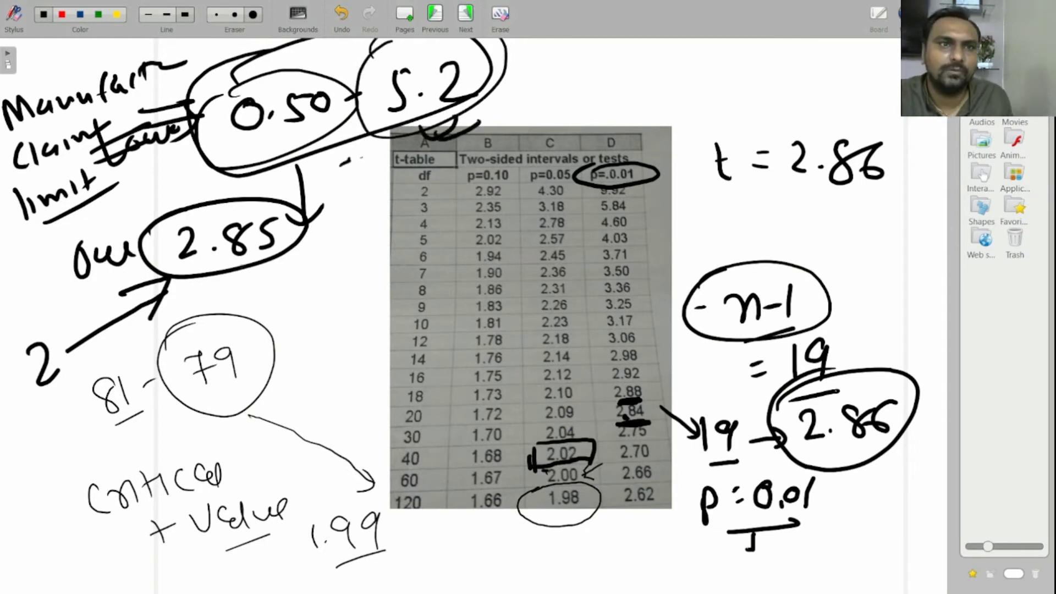
pyautogui.moveTo(271, 265); pyautogui.dragTo(231, 283)
pyautogui.moveTo(274, 240); pyautogui.dragTo(336, 148)
pyautogui.moveTo(341, 147); pyautogui.dragTo(343, 198)
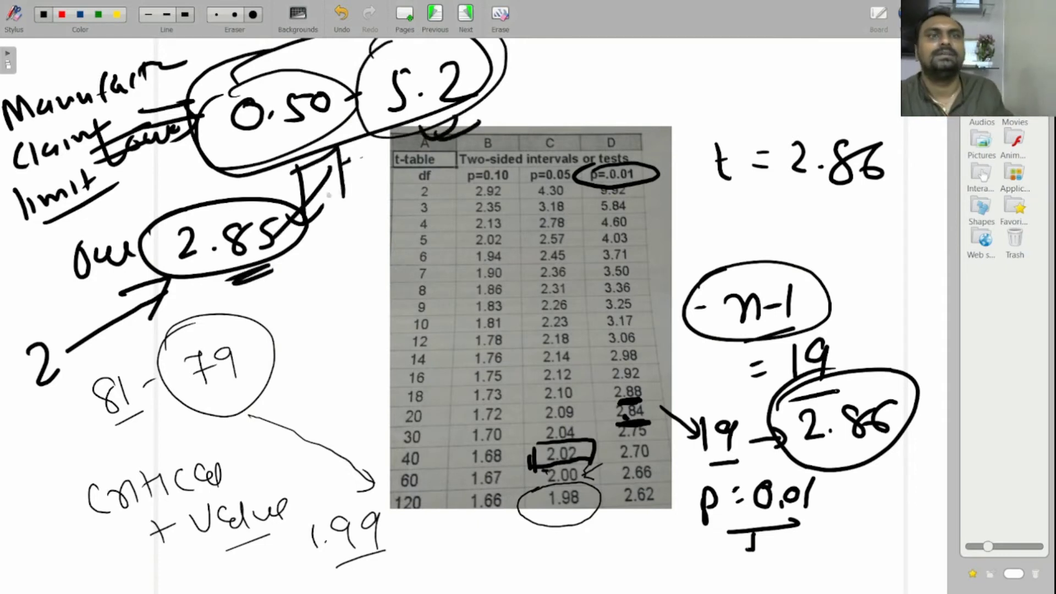
# Handwrite "Verification" and "Valid" above the t-table and underline both words.
pyautogui.moveTo(541, 68)
pyautogui.mouseDown()
pyautogui.moveTo(562, 61)
pyautogui.moveTo(602, 101)
pyautogui.moveTo(709, 69)
pyautogui.mouseUp()
pyautogui.moveTo(577, 121); pyautogui.dragTo(676, 106)
pyautogui.moveTo(733, 57)
pyautogui.mouseDown()
pyautogui.moveTo(751, 107)
pyautogui.moveTo(771, 55)
pyautogui.mouseUp()
pyautogui.moveTo(777, 82)
pyautogui.mouseDown()
pyautogui.moveTo(798, 55)
pyautogui.moveTo(804, 97)
pyautogui.mouseUp()
pyautogui.moveTo(812, 73); pyautogui.dragTo(813, 92)
pyautogui.moveTo(842, 49); pyautogui.dragTo(836, 99)
pyautogui.moveTo(844, 51); pyautogui.dragTo(850, 101)
pyautogui.moveTo(740, 113)
pyautogui.mouseDown()
pyautogui.moveTo(830, 109)
pyautogui.moveTo(809, 117)
pyautogui.mouseUp()
pyautogui.moveTo(745, 127); pyautogui.dragTo(819, 134)
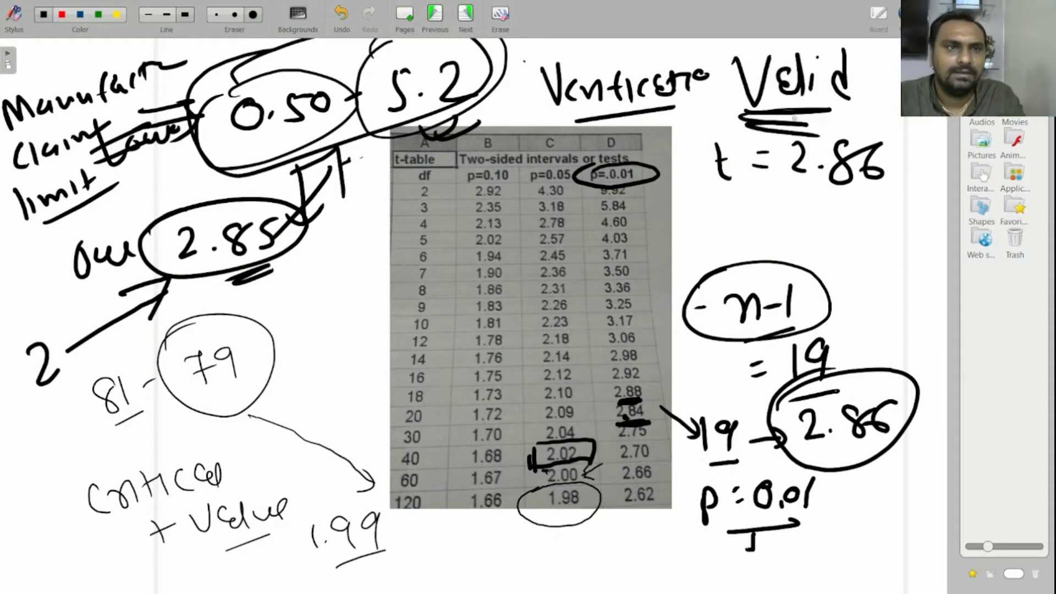
# Return to the notes page and underline the remark that nothing is needed if bias is less than the manufacturer claim.
pyautogui.press('pageup')
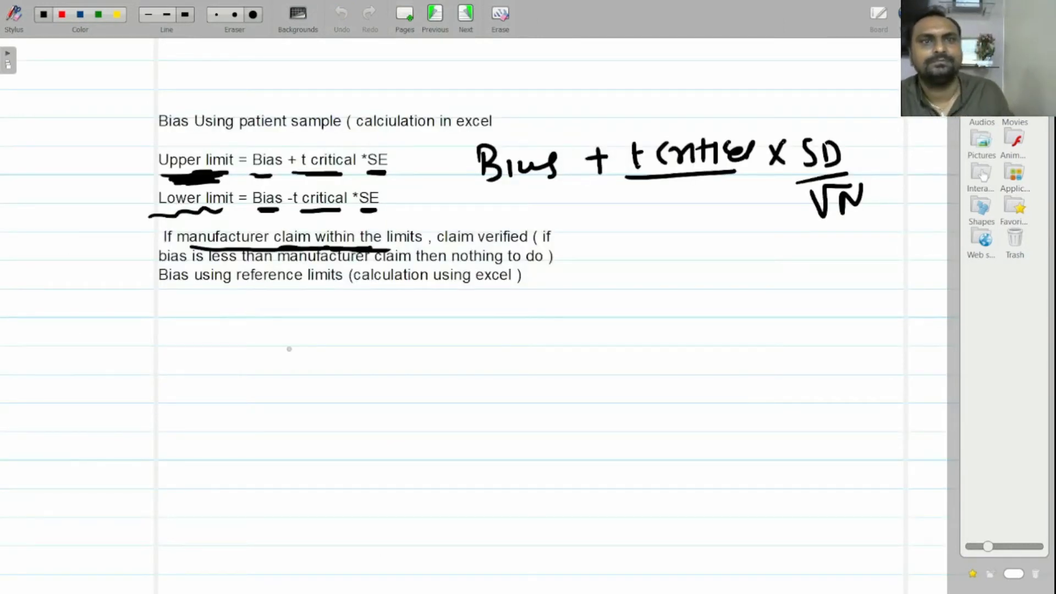
pyautogui.moveTo(533, 254); pyautogui.dragTo(561, 252)
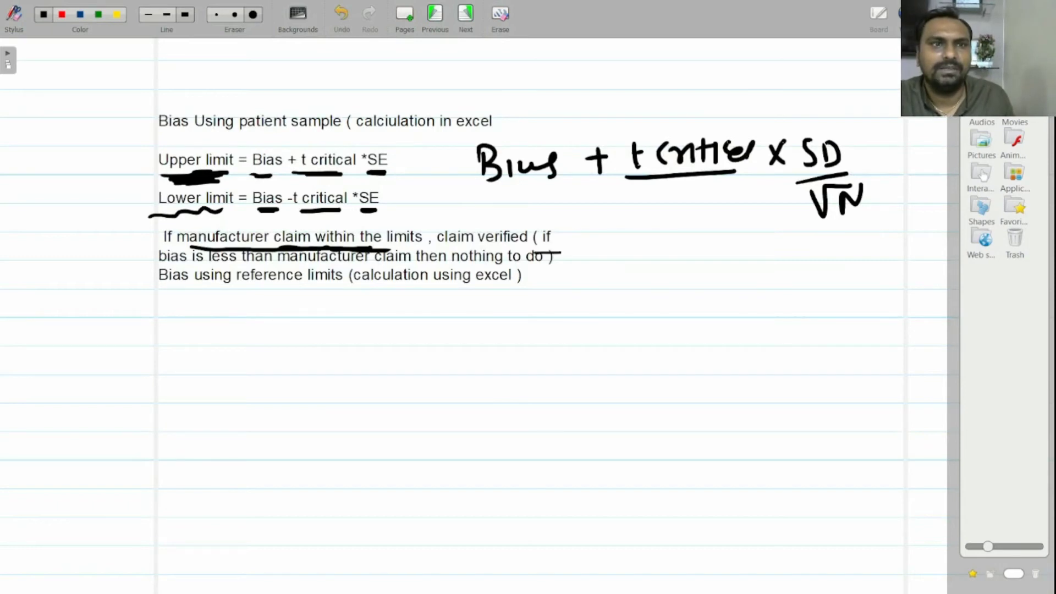
pyautogui.moveTo(227, 266); pyautogui.dragTo(572, 268)
pyautogui.moveTo(282, 311); pyautogui.dragTo(310, 308)
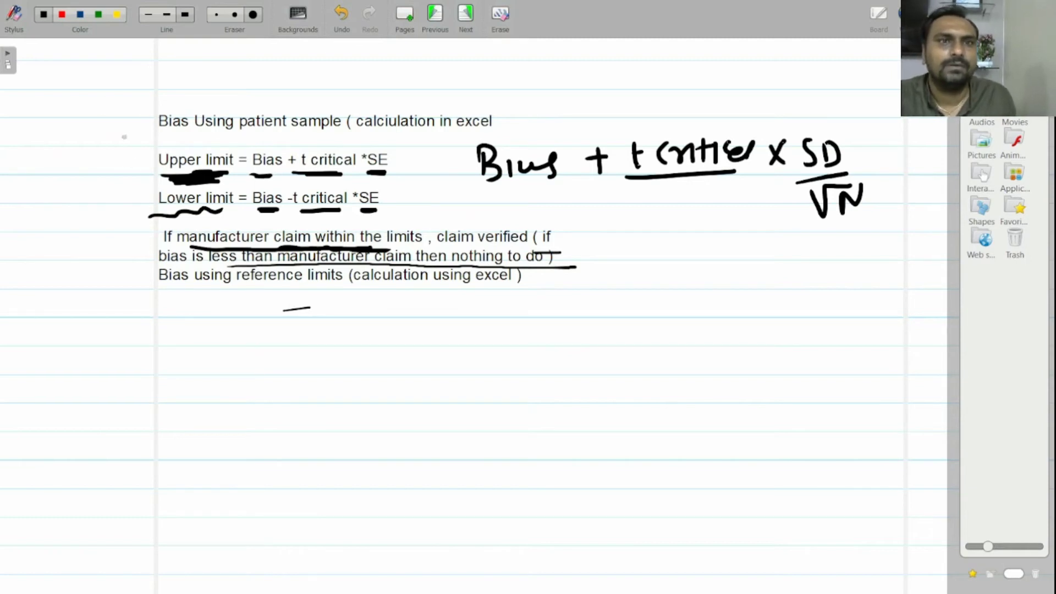
pyautogui.moveTo(113, 138)
pyautogui.mouseDown()
pyautogui.moveTo(358, 128)
pyautogui.moveTo(431, 226)
pyautogui.moveTo(91, 241)
pyautogui.moveTo(82, 161)
pyautogui.mouseUp()
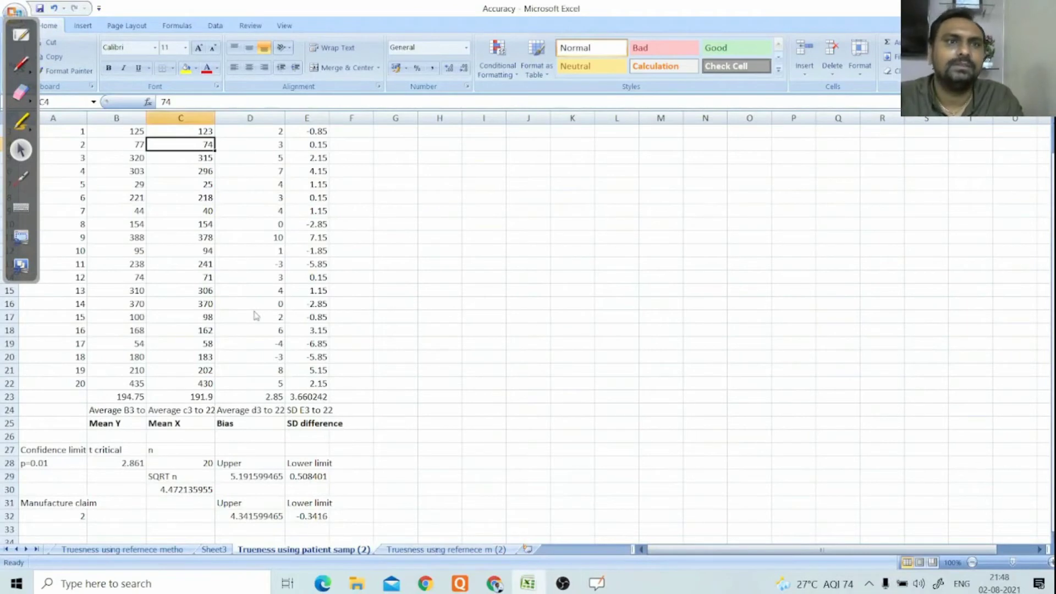
# Switch to Excel, open the "Truesness using refernece m (2)" sheet and move the floating annotation palette clear of its data columns.
pyautogui.scroll(1, 330, 330)
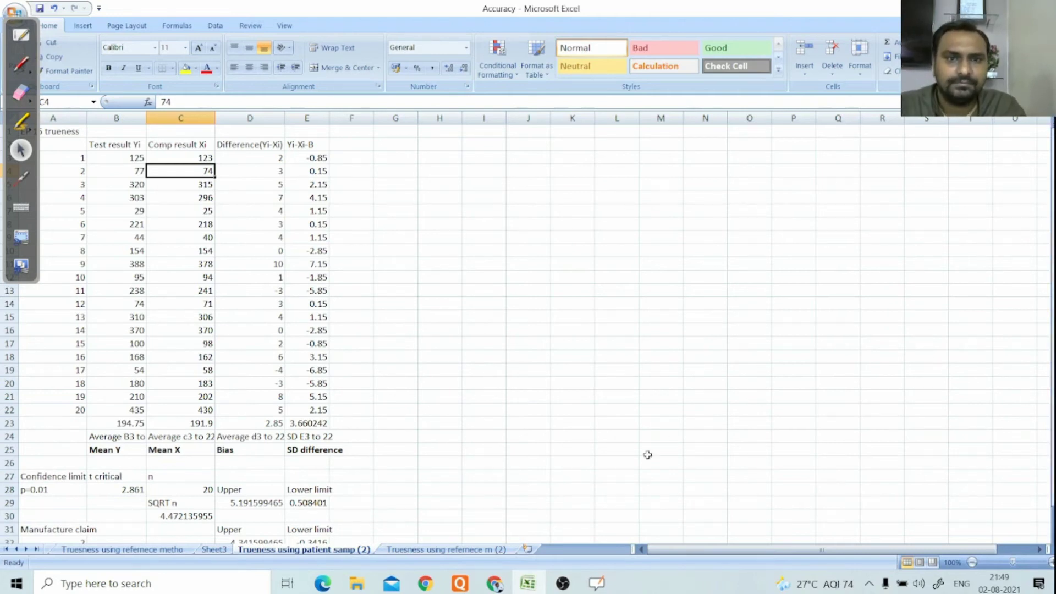
pyautogui.click(443, 549)
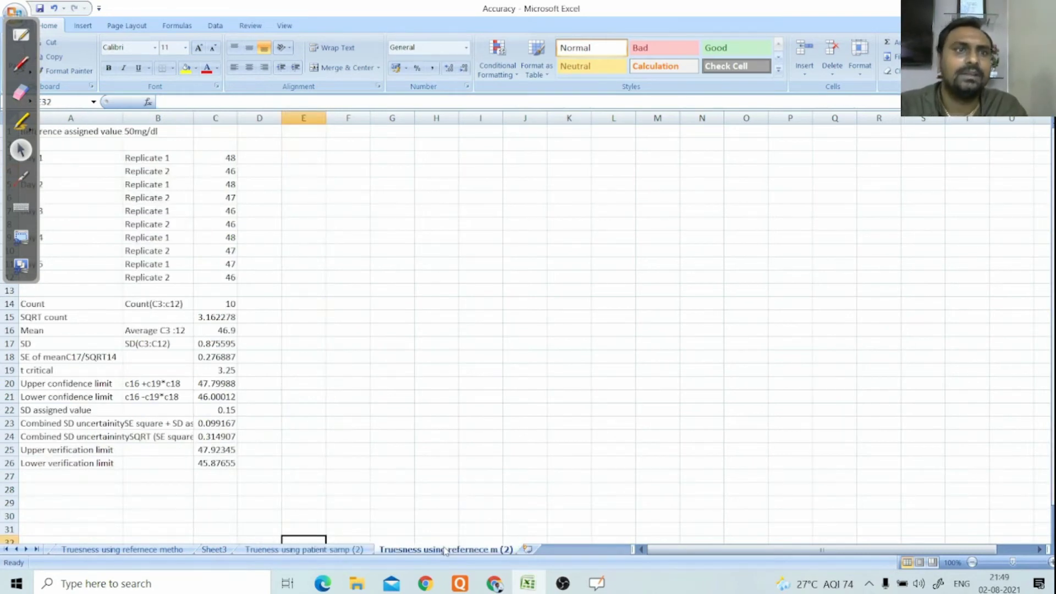
pyautogui.click(90, 130)
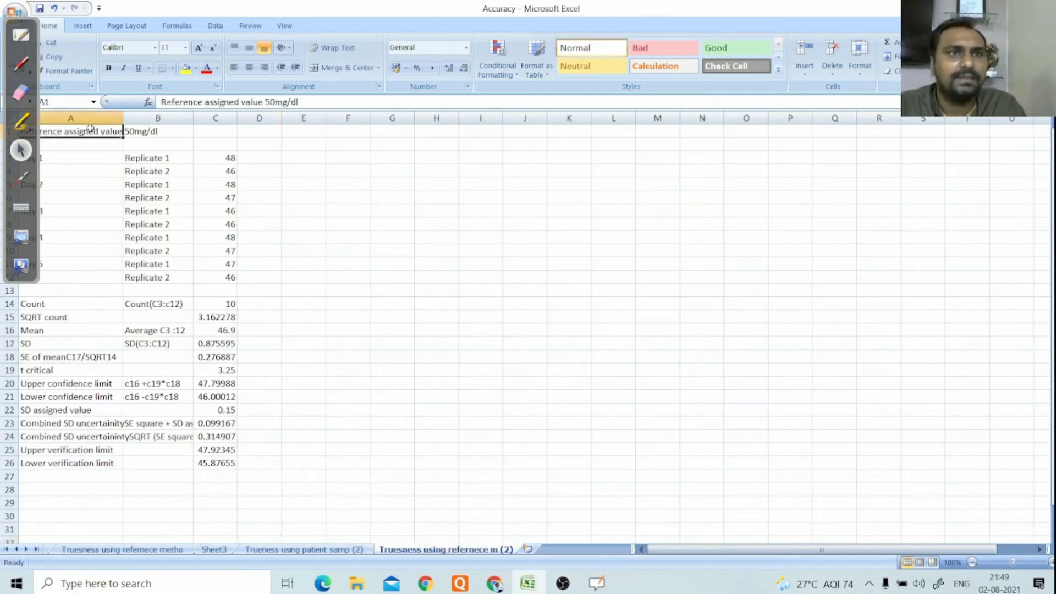
pyautogui.click(146, 133)
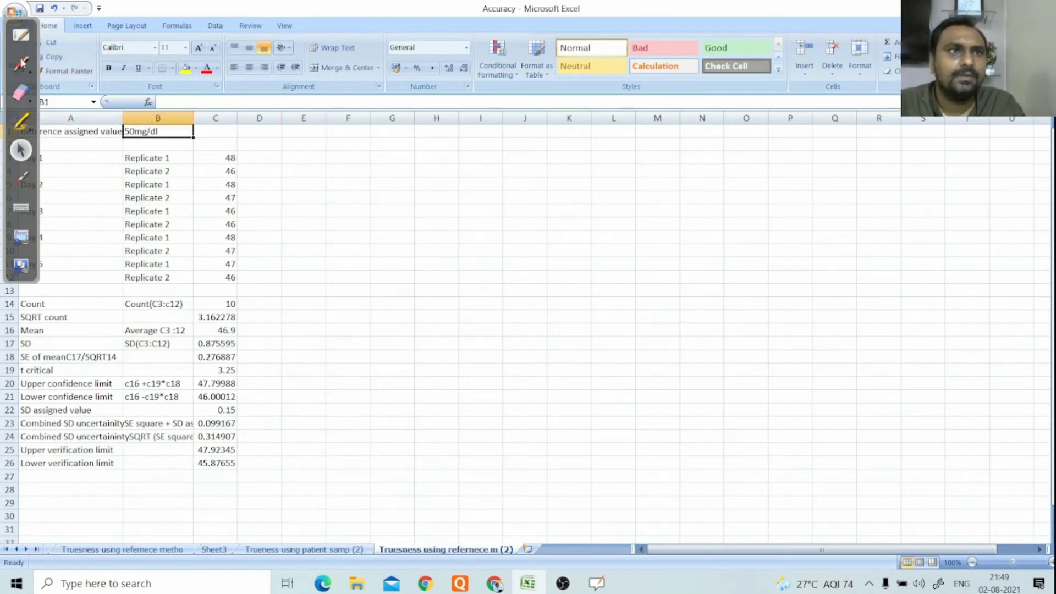
pyautogui.moveTo(20, 26)
pyautogui.mouseDown()
pyautogui.moveTo(303, 17)
pyautogui.moveTo(688, 34)
pyautogui.moveTo(767, 49)
pyautogui.mouseUp()
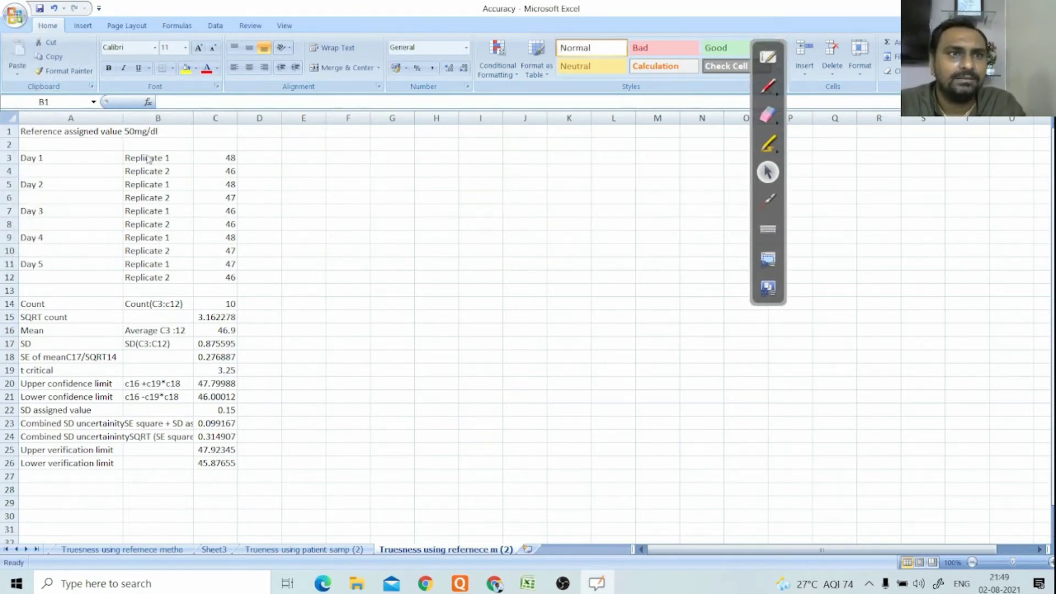
# Examine the Day 1 results for replicate 1 and replicate 2 in C3 and C4.
pyautogui.click(223, 159)
pyautogui.click(226, 173)
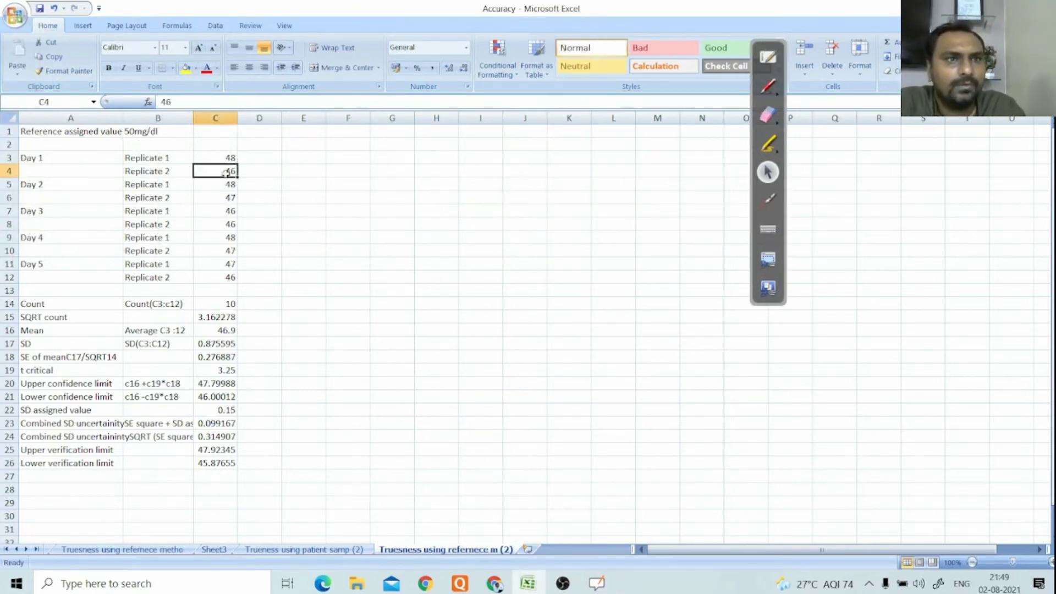
pyautogui.click(225, 157)
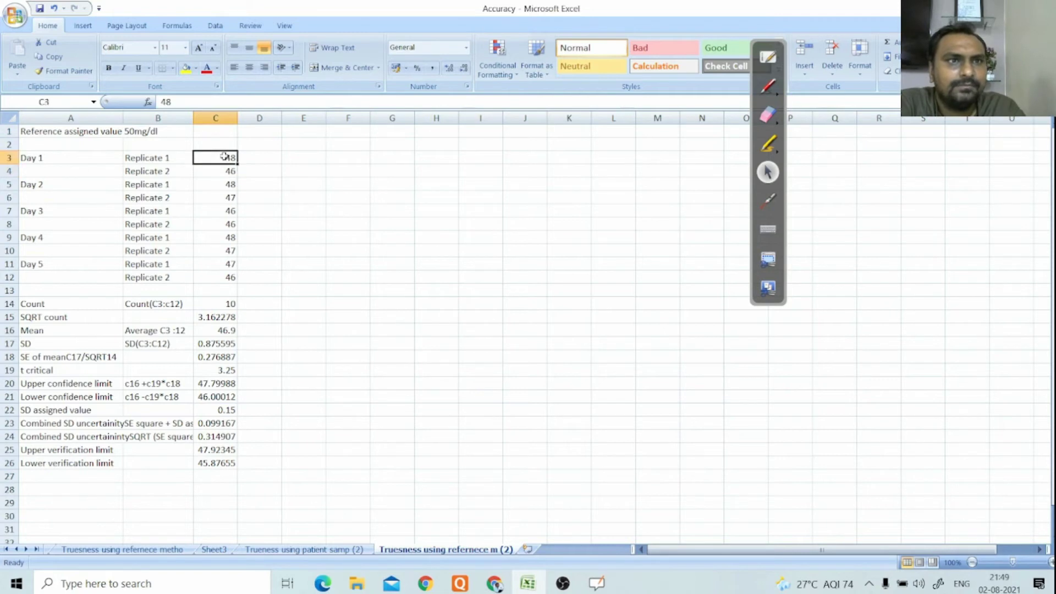
pyautogui.click(227, 171)
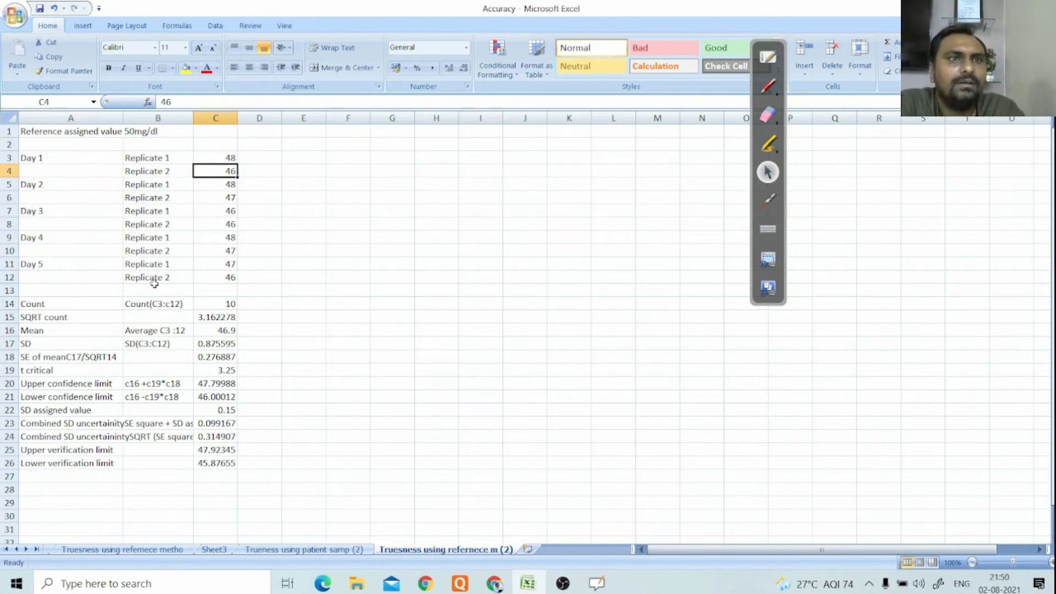
# Inspect the formulas for count, square root of count, mean, SD and standard error of the mean in C14:C18.
pyautogui.click(224, 304)
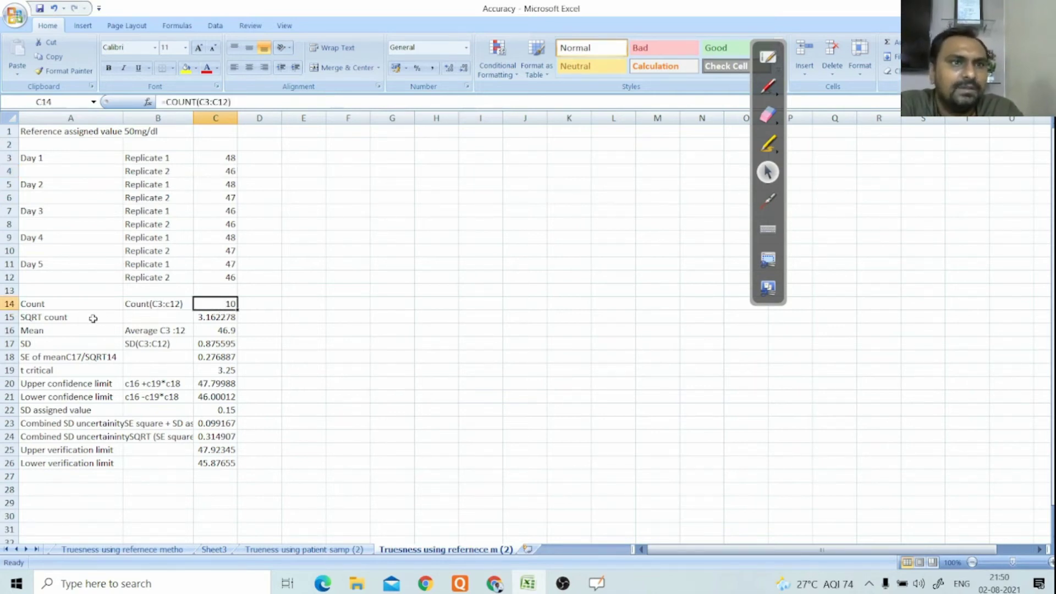
pyautogui.click(218, 318)
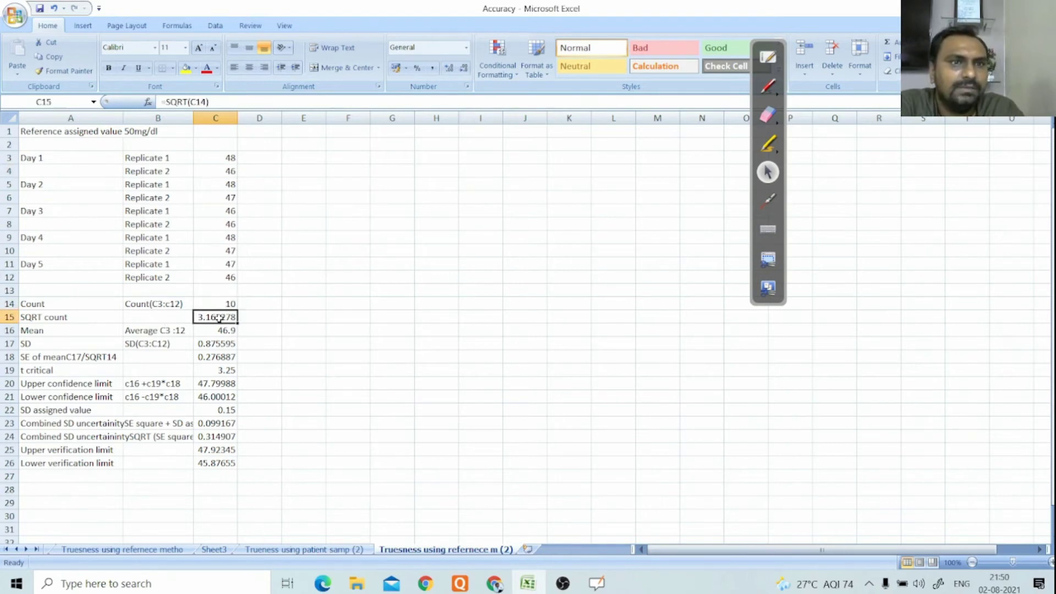
pyautogui.click(228, 331)
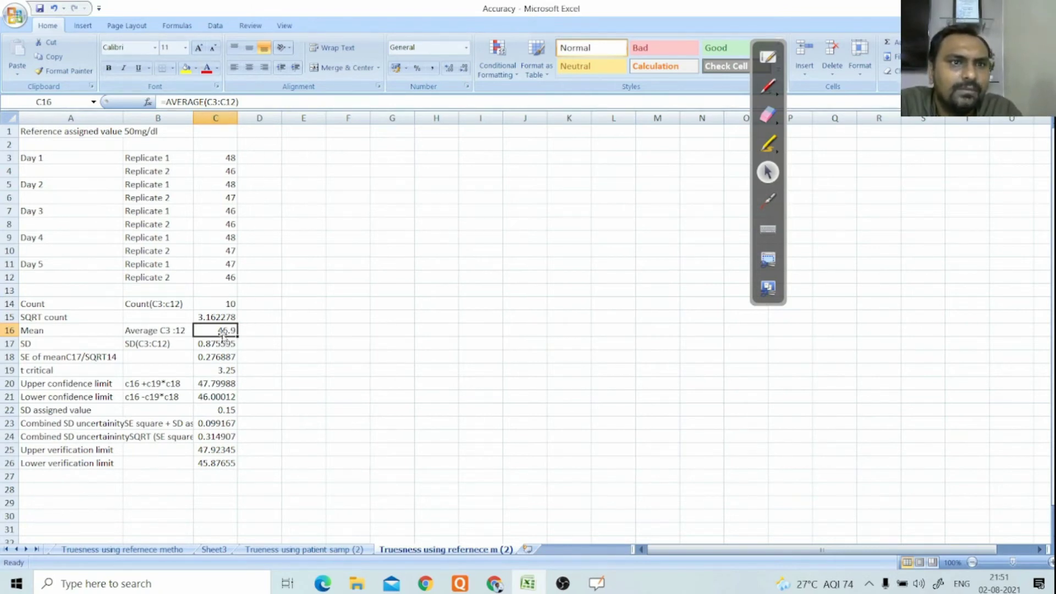
pyautogui.click(212, 346)
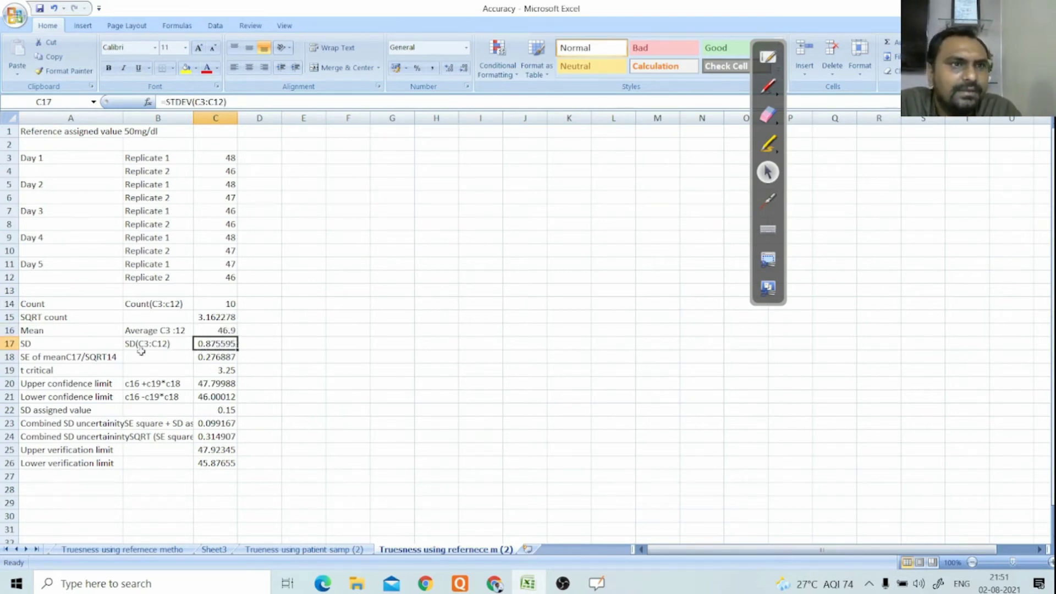
pyautogui.click(211, 360)
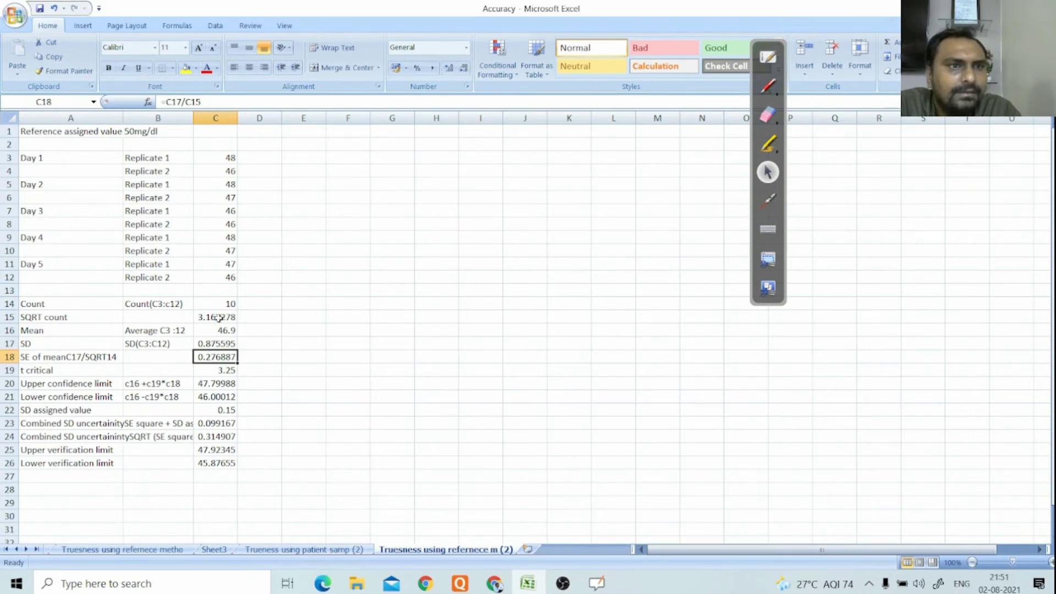
pyautogui.click(218, 346)
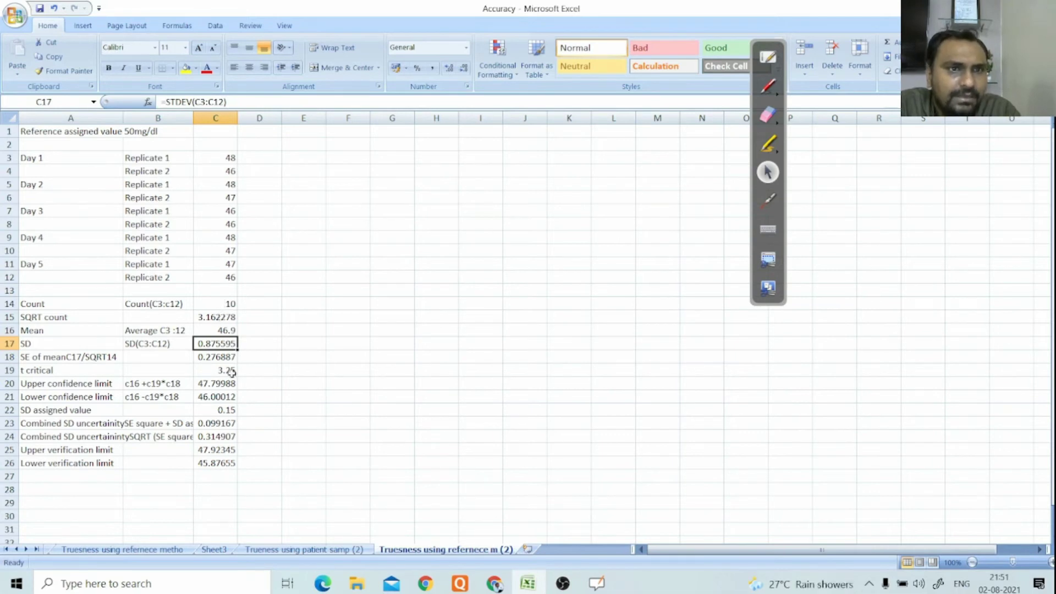
pyautogui.click(217, 357)
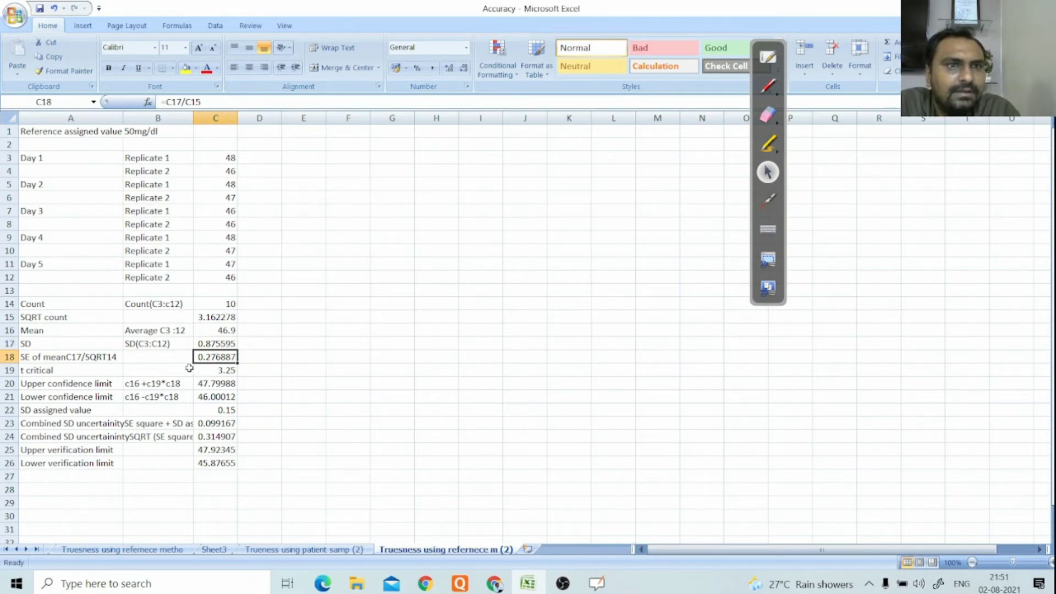
# Select the t critical cell C19, box the df 9 row of the whiteboard's t-table, and return to Excel.
pyautogui.click(213, 368)
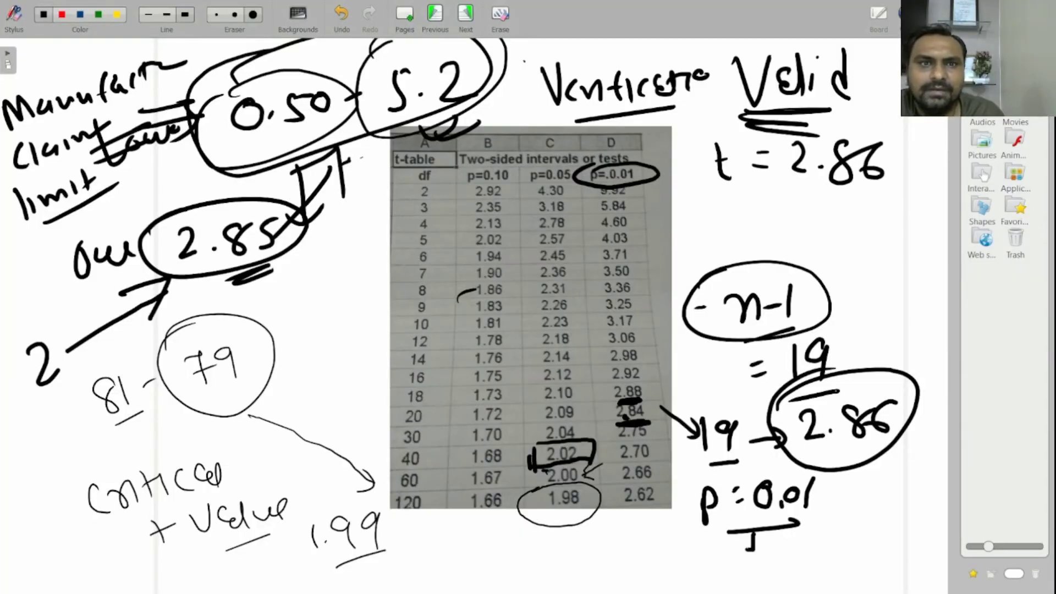
pyautogui.moveTo(392, 313)
pyautogui.mouseDown()
pyautogui.moveTo(421, 298)
pyautogui.moveTo(620, 292)
pyautogui.moveTo(651, 311)
pyautogui.moveTo(409, 321)
pyautogui.moveTo(384, 312)
pyautogui.mouseUp()
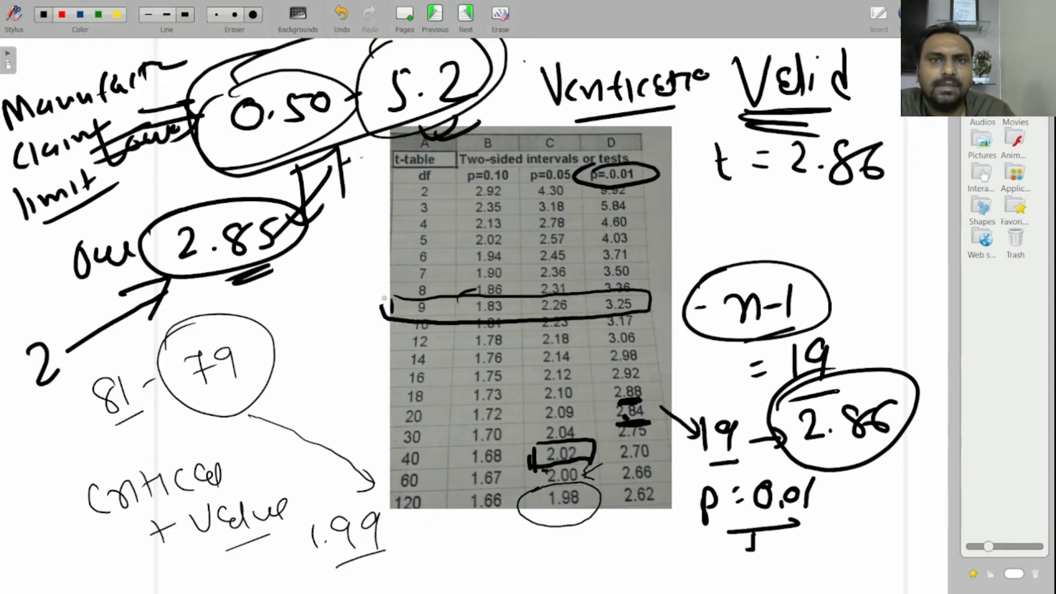
pyautogui.click(879, 14)
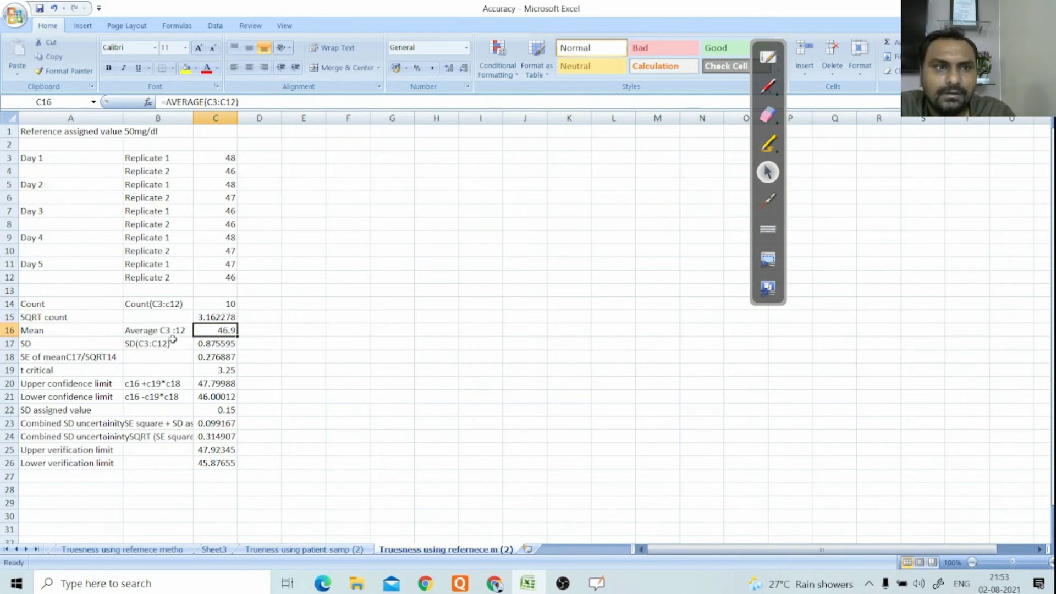
# Review the upper and lower confidence limit formulas in rows 20 and 21.
pyautogui.click(131, 383)
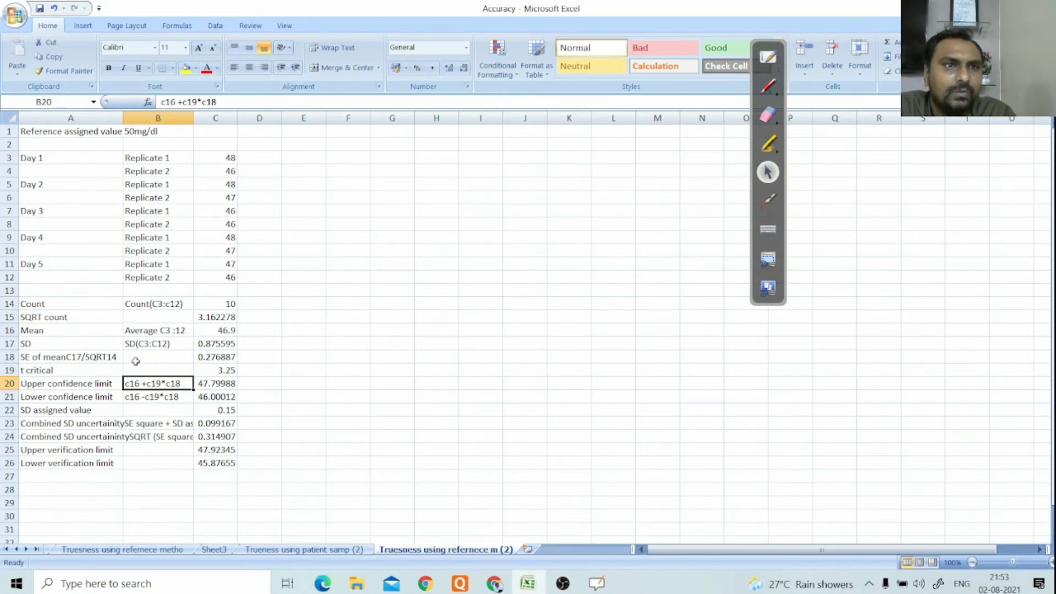
pyautogui.click(212, 385)
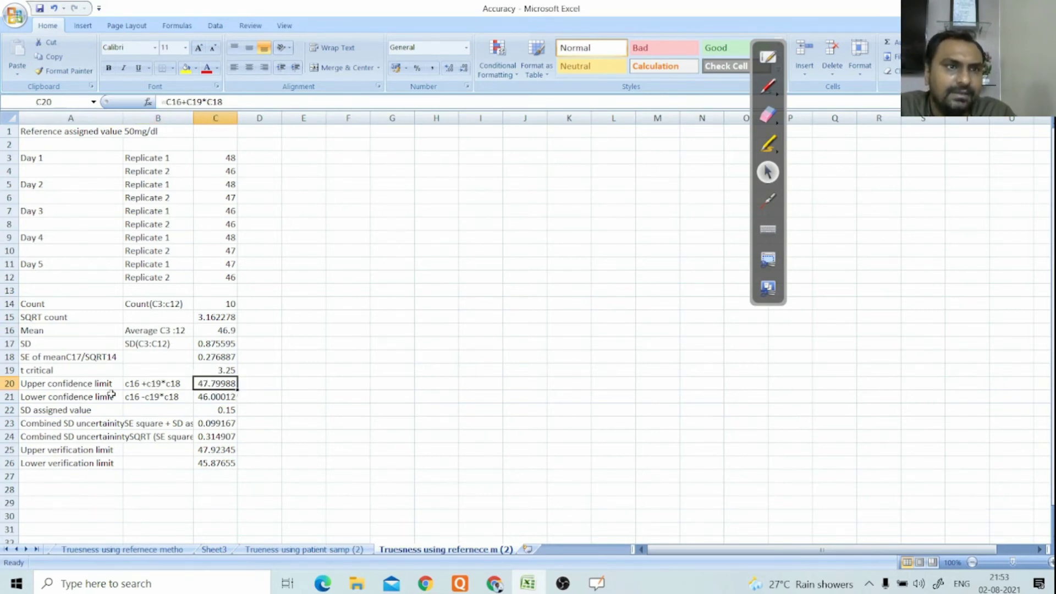
pyautogui.click(78, 396)
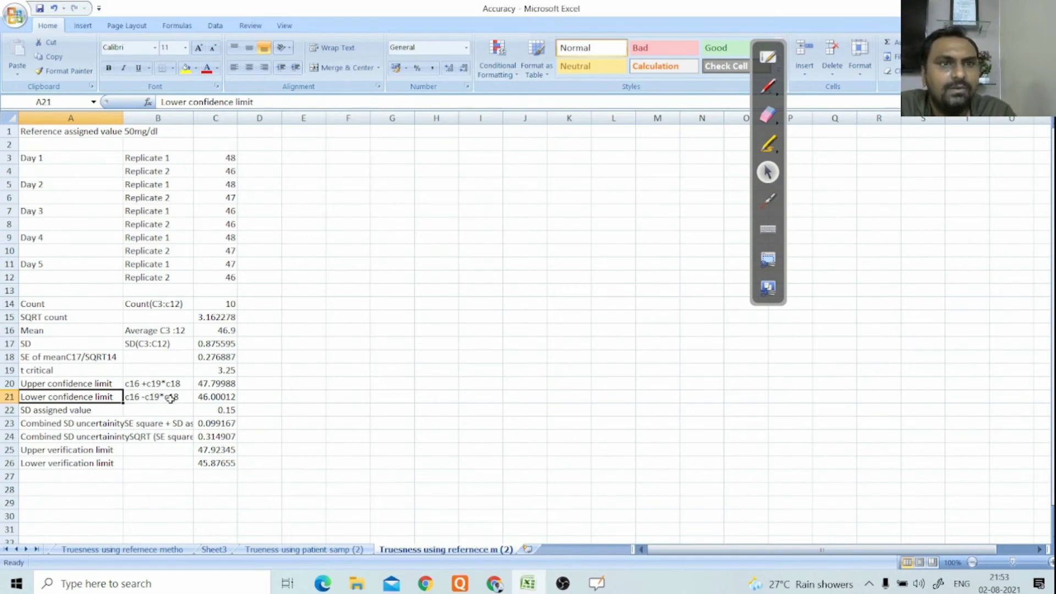
pyautogui.click(219, 397)
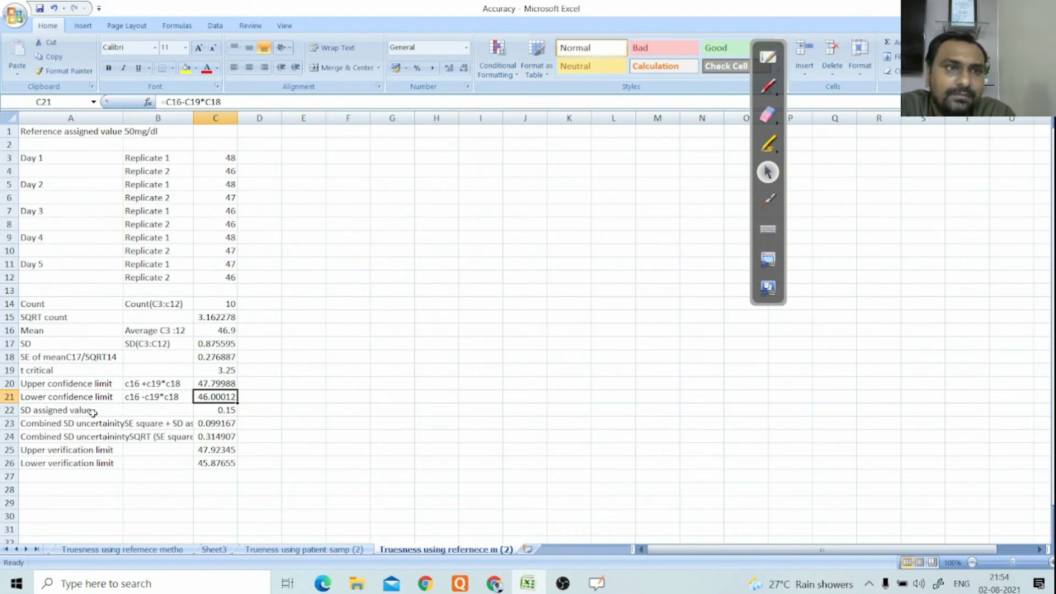
# Examine the SD assigned value in row 22 and the combined SD uncertainty formula in row 23.
pyautogui.click(73, 409)
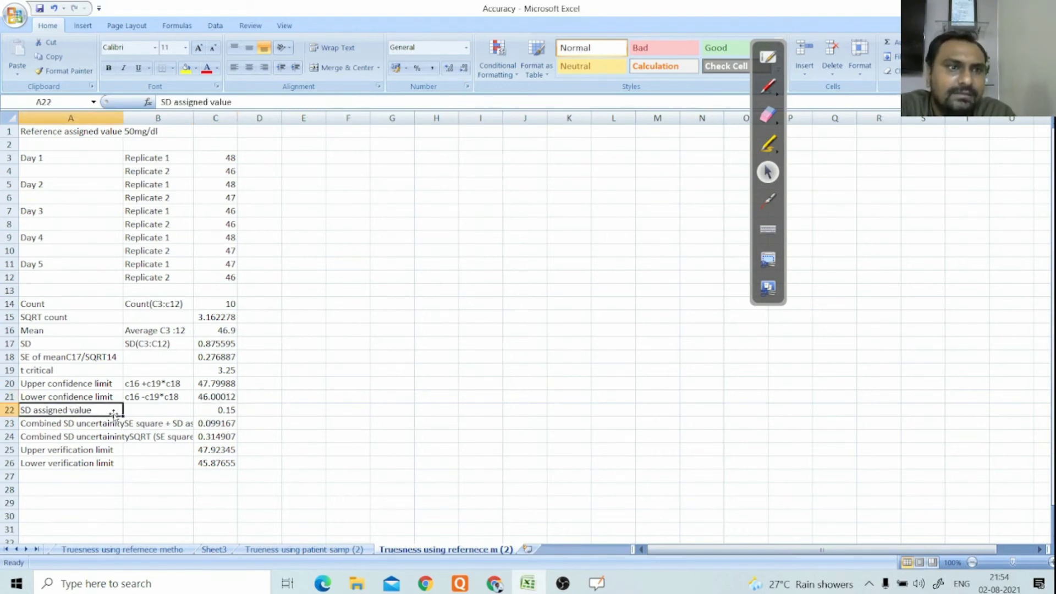
pyautogui.click(224, 411)
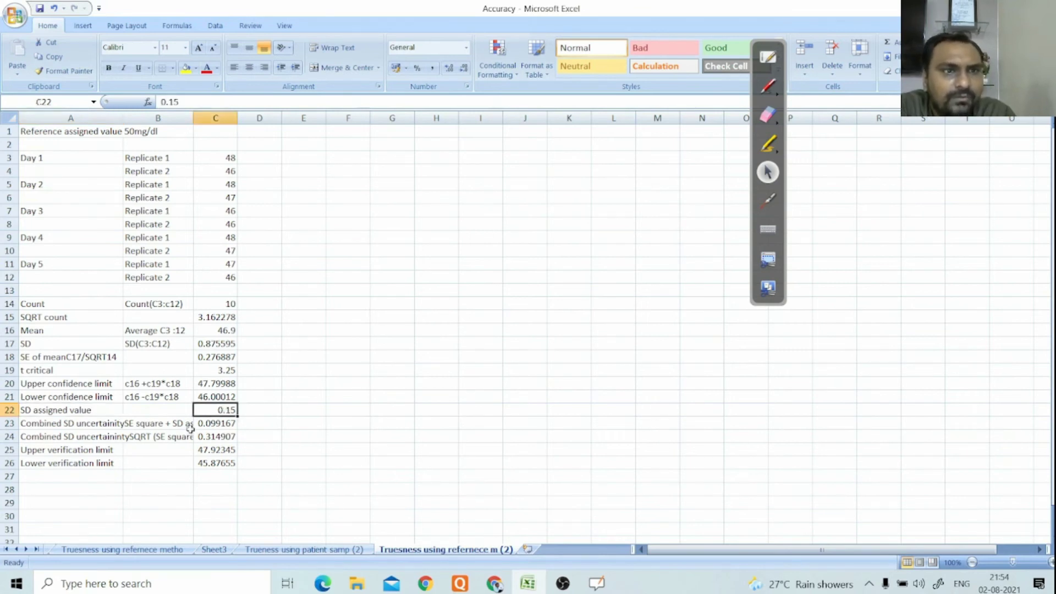
pyautogui.click(119, 423)
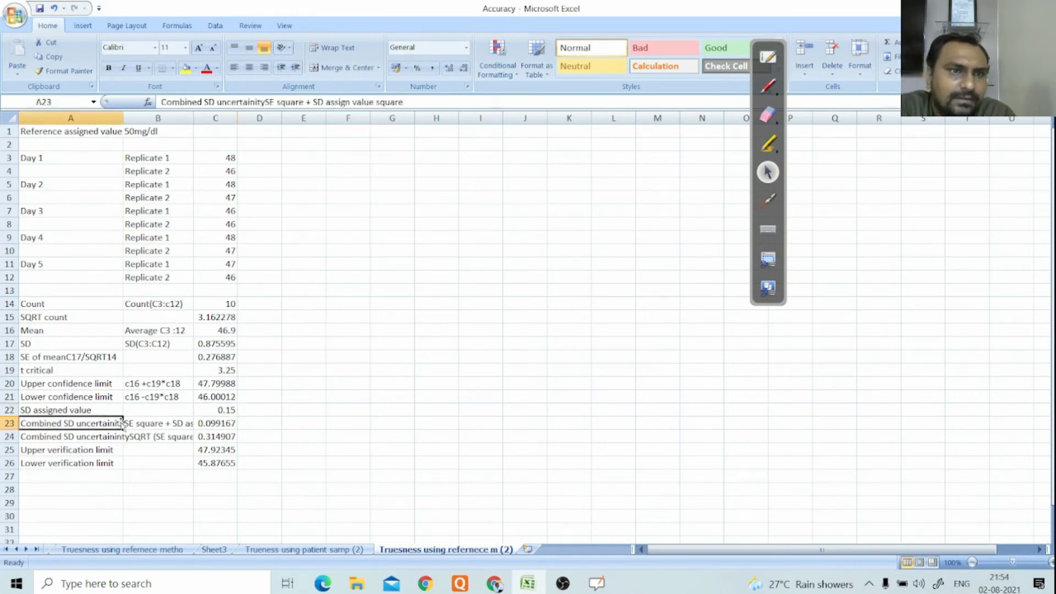
pyautogui.click(212, 423)
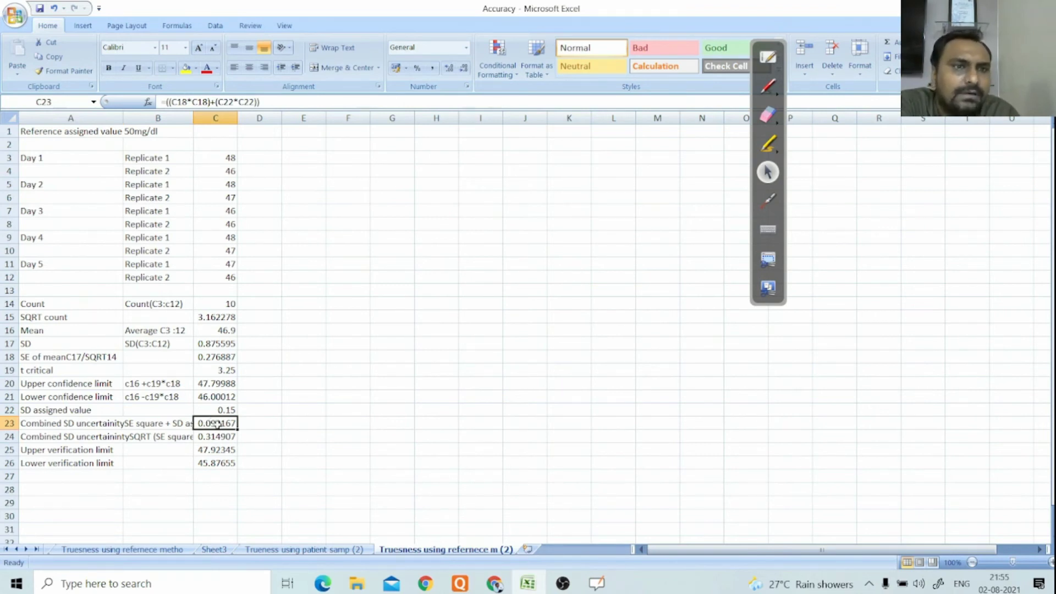
pyautogui.click(87, 422)
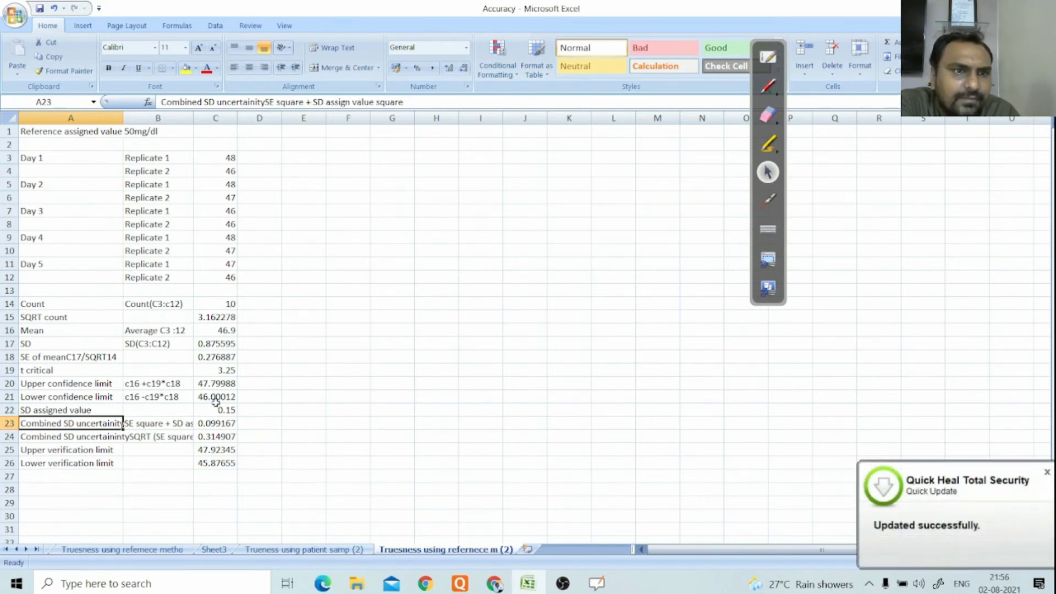
pyautogui.click(210, 425)
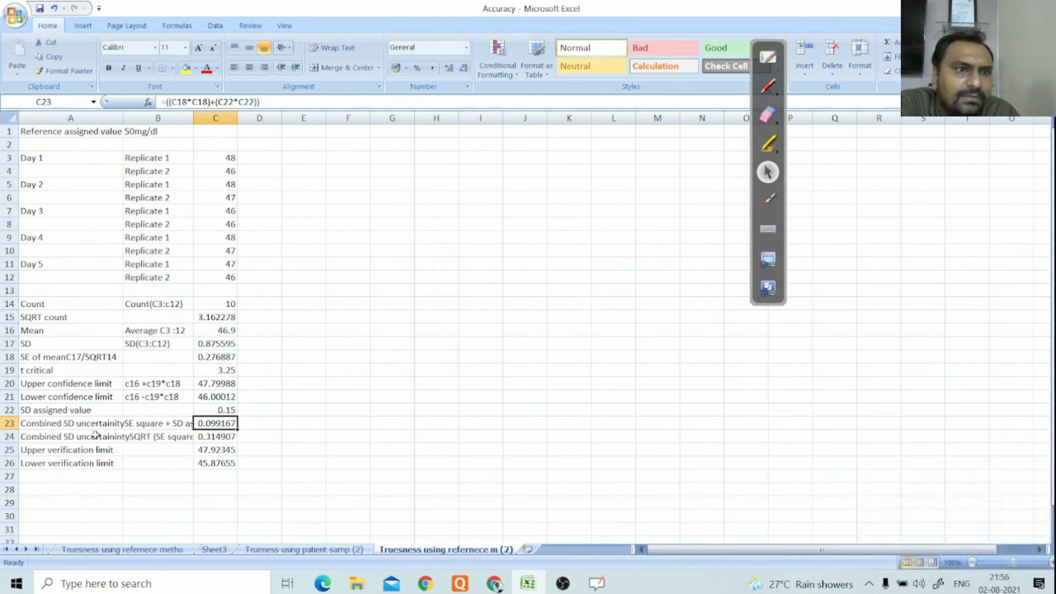
# Check the square-root combined SD uncertainty formula in C24 and the verification limit formulas in C25 and C26.
pyautogui.click(215, 435)
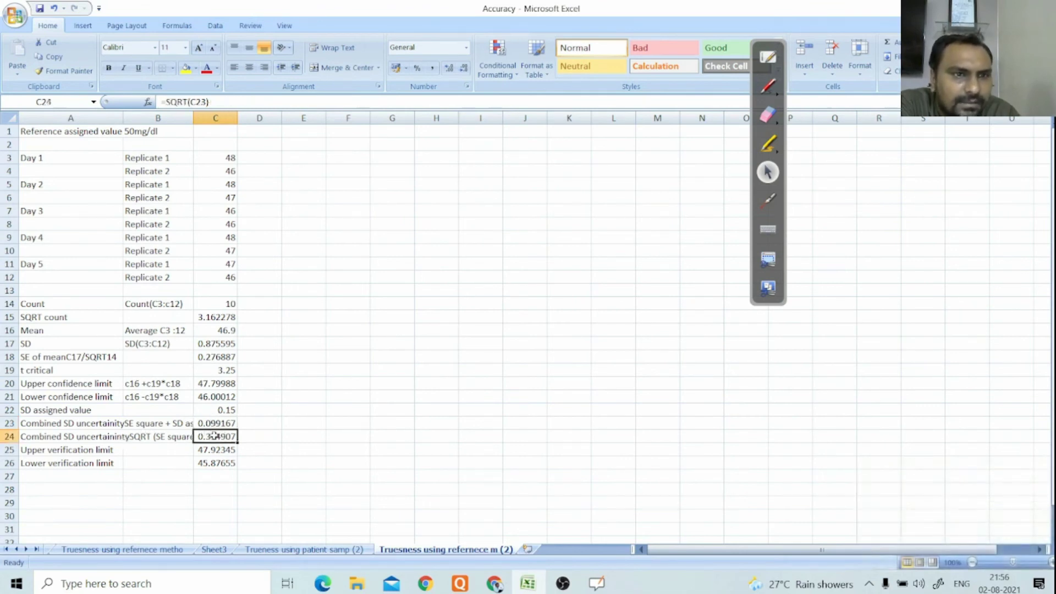
pyautogui.click(212, 452)
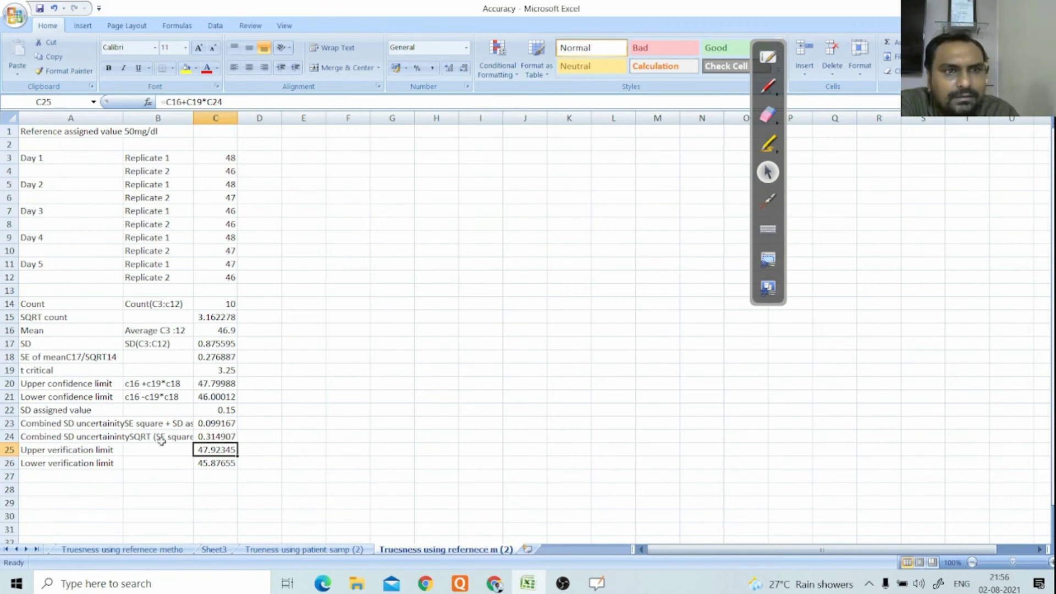
pyautogui.click(219, 465)
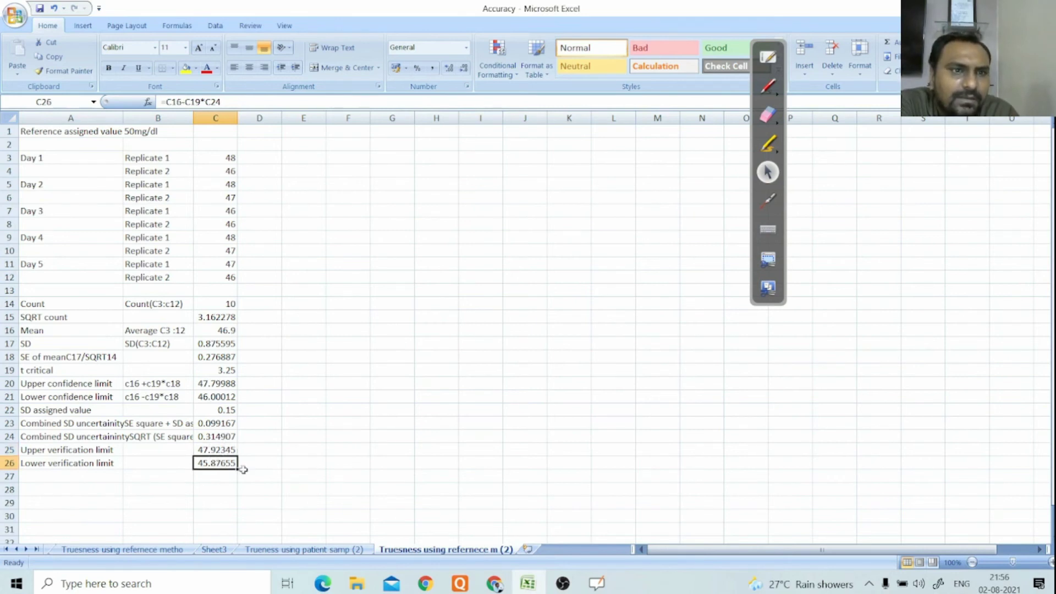
# Select the upper verification limit cell C25, switch to a blank whiteboard page, and handwrite the heading "So Verification of Trueness".
pyautogui.click(213, 452)
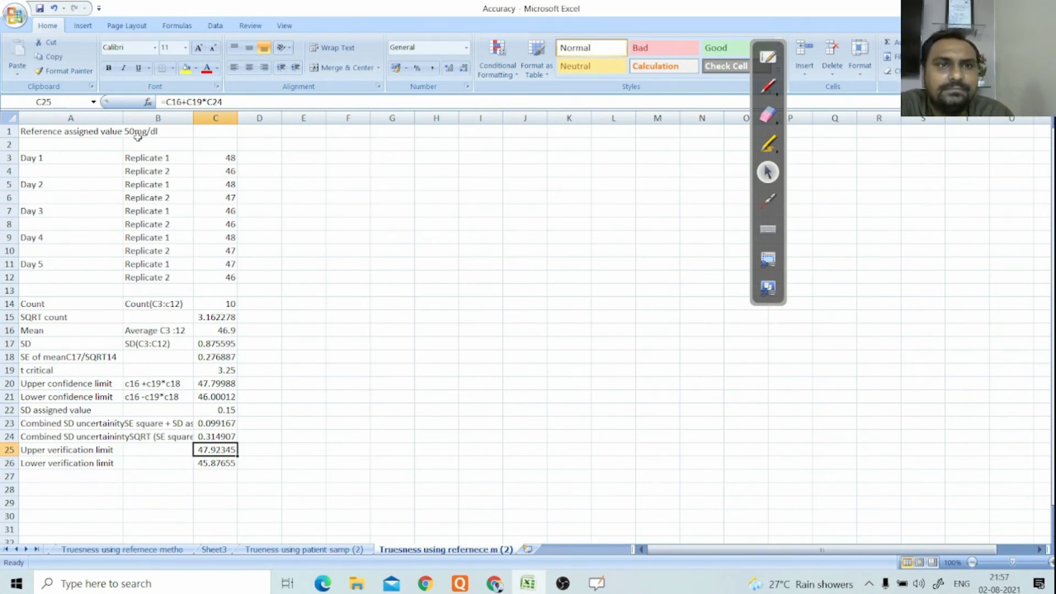
pyautogui.click(768, 56)
pyautogui.moveTo(219, 76); pyautogui.dragTo(188, 145)
pyautogui.moveTo(221, 115); pyautogui.dragTo(223, 112)
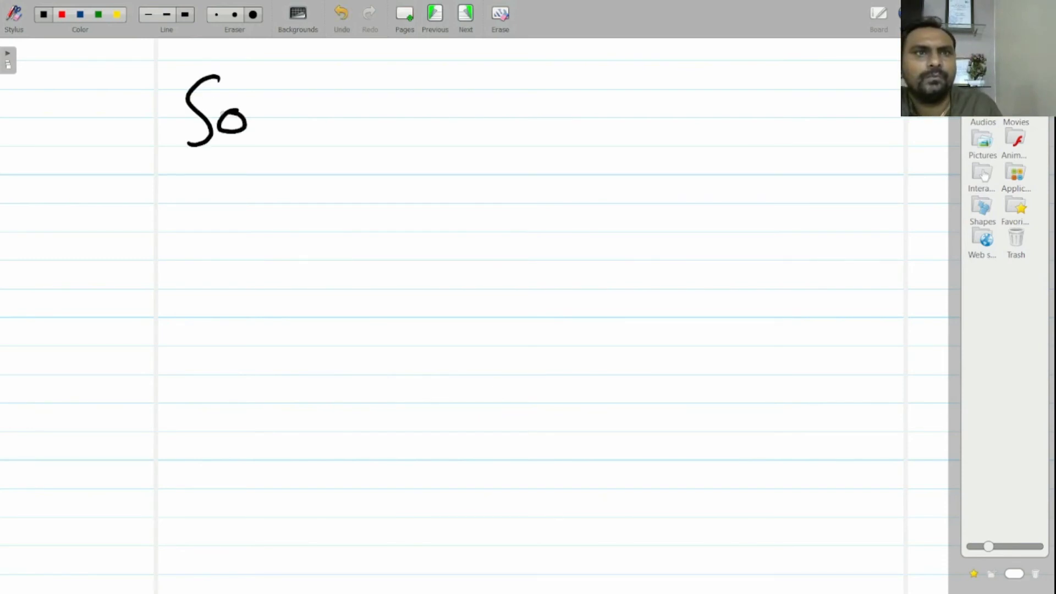
pyautogui.moveTo(312, 87); pyautogui.dragTo(335, 78)
pyautogui.moveTo(347, 120); pyautogui.dragTo(363, 128)
pyautogui.moveTo(372, 107)
pyautogui.mouseDown()
pyautogui.moveTo(399, 108)
pyautogui.moveTo(419, 136)
pyautogui.moveTo(441, 131)
pyautogui.mouseUp()
pyautogui.click(401, 91)
pyautogui.moveTo(467, 109)
pyautogui.mouseDown()
pyautogui.moveTo(527, 113)
pyautogui.moveTo(547, 132)
pyautogui.mouseUp()
pyautogui.moveTo(557, 124); pyautogui.dragTo(595, 113)
pyautogui.moveTo(439, 157); pyautogui.dragTo(411, 210)
pyautogui.moveTo(652, 98)
pyautogui.mouseDown()
pyautogui.moveTo(639, 113)
pyautogui.moveTo(657, 100)
pyautogui.mouseUp()
pyautogui.moveTo(687, 90); pyautogui.dragTo(668, 121)
pyautogui.moveTo(661, 115); pyautogui.dragTo(745, 76)
pyautogui.moveTo(733, 82); pyautogui.dragTo(728, 137)
pyautogui.moveTo(740, 127)
pyautogui.mouseDown()
pyautogui.moveTo(769, 112)
pyautogui.moveTo(881, 110)
pyautogui.mouseUp()
# Handwrite "Pt Sample" under the first branch of the Verification of Trueness heading.
pyautogui.moveTo(224, 245); pyautogui.dragTo(225, 291)
pyautogui.moveTo(220, 237); pyautogui.dragTo(242, 259)
pyautogui.moveTo(256, 242)
pyautogui.mouseDown()
pyautogui.moveTo(256, 274)
pyautogui.moveTo(266, 253)
pyautogui.mouseUp()
pyautogui.moveTo(367, 221); pyautogui.dragTo(347, 280)
pyautogui.moveTo(363, 258)
pyautogui.mouseDown()
pyautogui.moveTo(396, 255)
pyautogui.moveTo(423, 269)
pyautogui.mouseUp()
pyautogui.moveTo(432, 237)
pyautogui.mouseDown()
pyautogui.moveTo(427, 275)
pyautogui.moveTo(470, 242)
pyautogui.mouseUp()
# Draw the second branch line from the heading and handwrite "Using reference material" at its end.
pyautogui.moveTo(431, 171); pyautogui.dragTo(646, 223)
pyautogui.moveTo(594, 234)
pyautogui.mouseDown()
pyautogui.moveTo(611, 231)
pyautogui.moveTo(621, 274)
pyautogui.mouseUp()
pyautogui.moveTo(638, 253)
pyautogui.mouseDown()
pyautogui.moveTo(674, 251)
pyautogui.moveTo(667, 305)
pyautogui.mouseUp()
pyautogui.click(762, 244)
pyautogui.moveTo(761, 264); pyautogui.dragTo(777, 245)
pyautogui.moveTo(800, 242); pyautogui.dragTo(787, 264)
pyautogui.moveTo(819, 225)
pyautogui.mouseDown()
pyautogui.moveTo(808, 278)
pyautogui.moveTo(859, 251)
pyautogui.moveTo(937, 254)
pyautogui.mouseUp()
pyautogui.click(740, 294)
pyautogui.moveTo(740, 295)
pyautogui.mouseDown()
pyautogui.moveTo(776, 315)
pyautogui.moveTo(896, 295)
pyautogui.mouseUp()
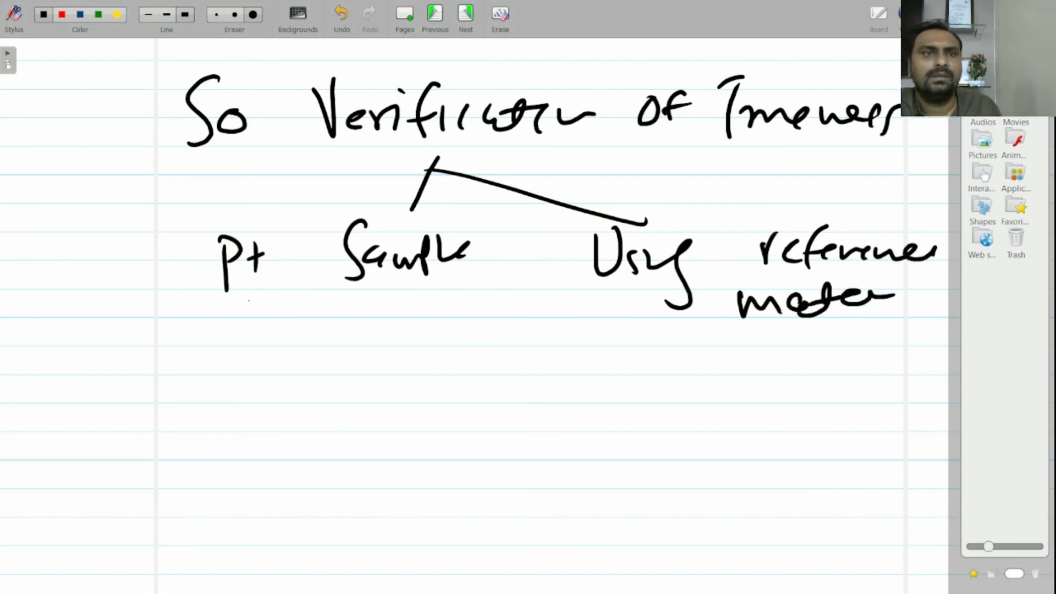
# Double-underline "Pt" and write the sample numbers 1, 2, 3, 4, dots and 20 down the page margin.
pyautogui.moveTo(232, 302); pyautogui.dragTo(345, 287)
pyautogui.moveTo(345, 287); pyautogui.dragTo(275, 306)
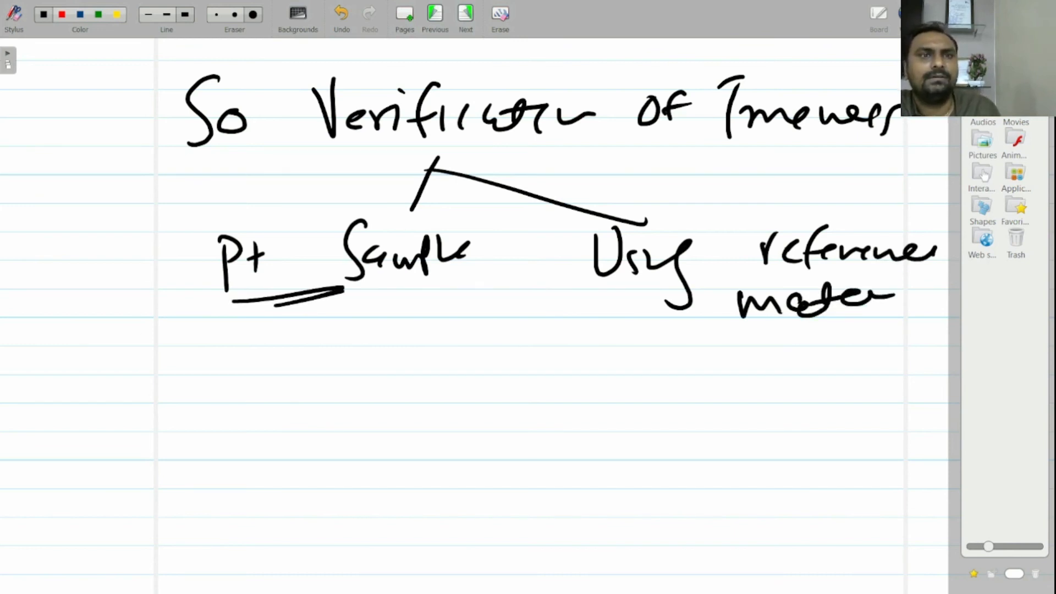
pyautogui.moveTo(130, 319); pyautogui.dragTo(129, 343)
pyautogui.moveTo(127, 359)
pyautogui.mouseDown()
pyautogui.moveTo(146, 372)
pyautogui.moveTo(149, 411)
pyautogui.moveTo(120, 433)
pyautogui.moveTo(144, 447)
pyautogui.mouseUp()
pyautogui.click(142, 485)
pyautogui.click(148, 505)
pyautogui.moveTo(137, 521)
pyautogui.mouseDown()
pyautogui.moveTo(141, 549)
pyautogui.moveTo(160, 548)
pyautogui.mouseUp()
pyautogui.moveTo(176, 520); pyautogui.dragTo(177, 523)
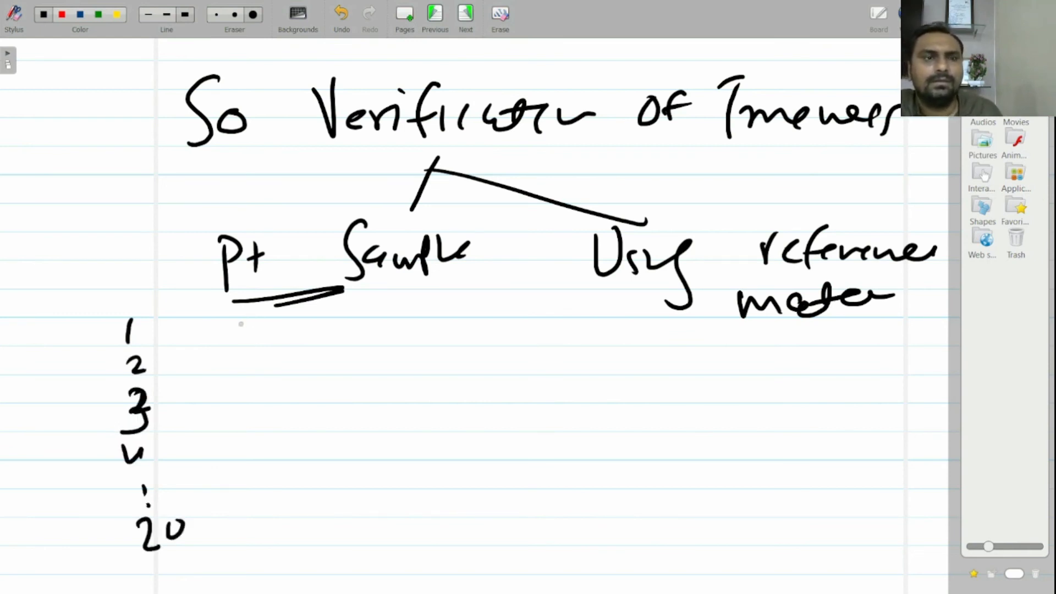
# Write "test" and "comparative" beneath "Pt Sample" and underline both words.
pyautogui.moveTo(235, 303)
pyautogui.mouseDown()
pyautogui.moveTo(247, 320)
pyautogui.moveTo(282, 301)
pyautogui.moveTo(312, 306)
pyautogui.mouseUp()
pyautogui.moveTo(369, 298)
pyautogui.mouseDown()
pyautogui.moveTo(357, 317)
pyautogui.moveTo(534, 296)
pyautogui.mouseUp()
pyautogui.click(410, 303)
pyautogui.moveTo(357, 346); pyautogui.dragTo(473, 328)
pyautogui.moveTo(246, 337); pyautogui.dragTo(293, 330)
# Underline the 20, write "test − com" and "Bias" beside it, circle both, and draw an arrow from Bias.
pyautogui.moveTo(197, 546); pyautogui.dragTo(143, 573)
pyautogui.moveTo(260, 528)
pyautogui.mouseDown()
pyautogui.moveTo(257, 549)
pyautogui.moveTo(319, 530)
pyautogui.mouseUp()
pyautogui.moveTo(426, 514)
pyautogui.mouseDown()
pyautogui.moveTo(409, 535)
pyautogui.moveTo(461, 520)
pyautogui.mouseUp()
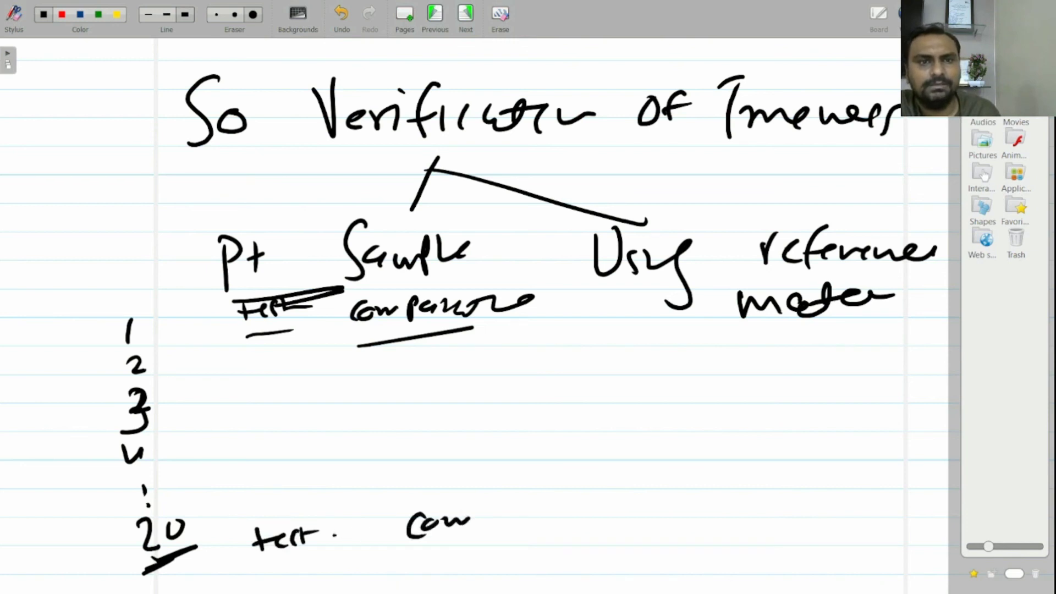
pyautogui.moveTo(333, 531); pyautogui.dragTo(380, 529)
pyautogui.moveTo(250, 516)
pyautogui.mouseDown()
pyautogui.moveTo(488, 492)
pyautogui.moveTo(286, 507)
pyautogui.mouseUp()
pyautogui.moveTo(517, 491); pyautogui.dragTo(520, 523)
pyautogui.moveTo(517, 491)
pyautogui.mouseDown()
pyautogui.moveTo(523, 527)
pyautogui.moveTo(547, 526)
pyautogui.mouseUp()
pyautogui.moveTo(551, 514); pyautogui.dragTo(591, 497)
pyautogui.moveTo(532, 544); pyautogui.dragTo(583, 522)
pyautogui.moveTo(511, 473)
pyautogui.mouseDown()
pyautogui.moveTo(490, 484)
pyautogui.moveTo(509, 531)
pyautogui.moveTo(472, 558)
pyautogui.mouseUp()
pyautogui.moveTo(470, 548); pyautogui.dragTo(486, 559)
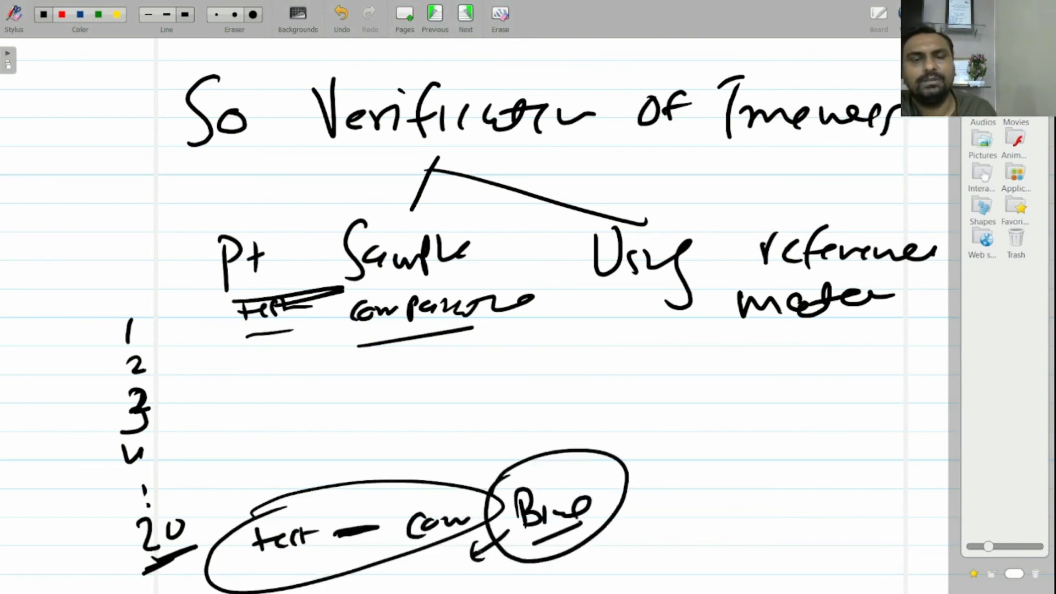
# Write the upper limit formula "Upper = Bias + t criti. x SE" below the test and comparative labels.
pyautogui.press('Left')
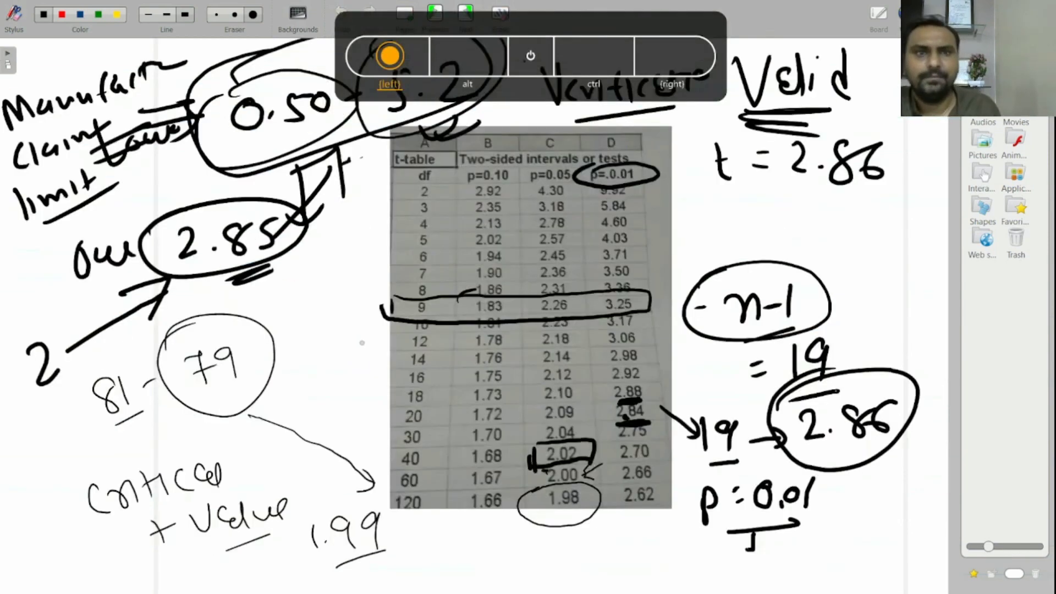
pyautogui.press('Right')
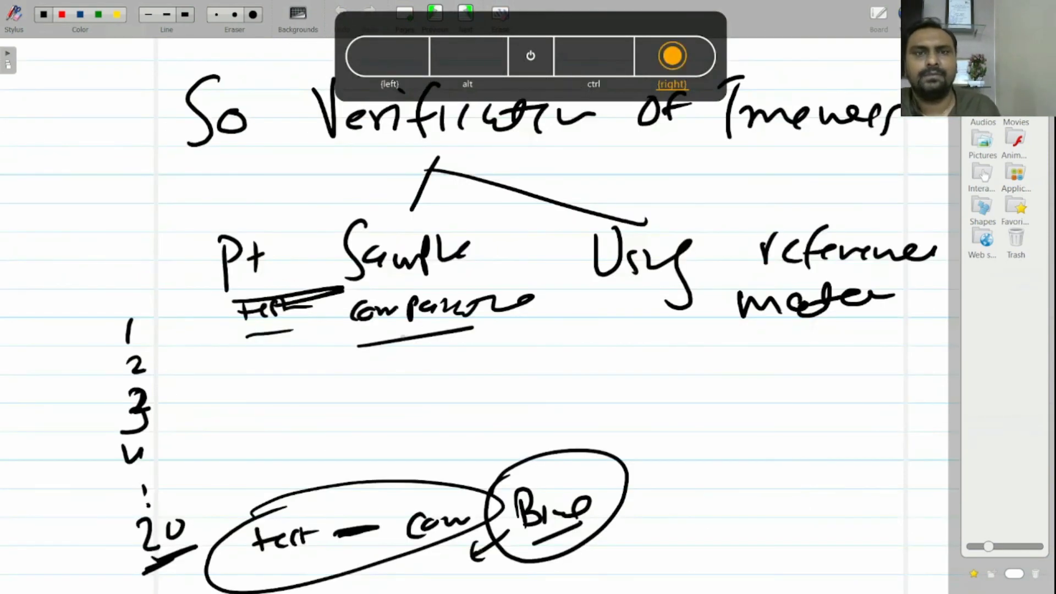
pyautogui.moveTo(277, 372)
pyautogui.mouseDown()
pyautogui.moveTo(313, 383)
pyautogui.moveTo(393, 371)
pyautogui.mouseUp()
pyautogui.moveTo(421, 363); pyautogui.dragTo(432, 366)
pyautogui.moveTo(423, 377)
pyautogui.mouseDown()
pyautogui.moveTo(521, 380)
pyautogui.moveTo(535, 369)
pyautogui.mouseUp()
pyautogui.moveTo(544, 368); pyautogui.dragTo(560, 365)
pyautogui.moveTo(555, 355); pyautogui.dragTo(555, 378)
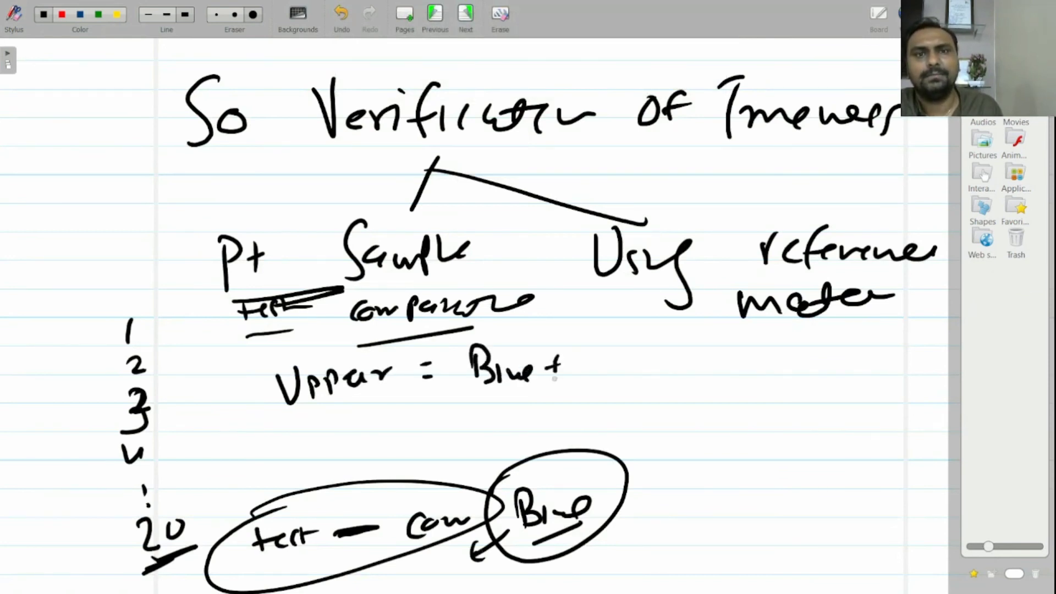
pyautogui.moveTo(604, 353); pyautogui.dragTo(599, 385)
pyautogui.moveTo(595, 367)
pyautogui.mouseDown()
pyautogui.moveTo(616, 360)
pyautogui.moveTo(630, 371)
pyautogui.mouseUp()
pyautogui.moveTo(646, 371); pyautogui.dragTo(726, 366)
pyautogui.moveTo(740, 341)
pyautogui.mouseDown()
pyautogui.moveTo(733, 363)
pyautogui.moveTo(755, 360)
pyautogui.mouseUp()
# Underline the upper limit formula and write the lower limit formula "Bias − t crit x SE" beneath it.
pyautogui.moveTo(509, 403); pyautogui.dragTo(681, 374)
pyautogui.moveTo(341, 415)
pyautogui.mouseDown()
pyautogui.moveTo(364, 443)
pyautogui.moveTo(438, 424)
pyautogui.mouseUp()
pyautogui.moveTo(512, 408); pyautogui.dragTo(514, 434)
pyautogui.moveTo(532, 413)
pyautogui.mouseDown()
pyautogui.moveTo(536, 437)
pyautogui.moveTo(585, 418)
pyautogui.mouseUp()
pyautogui.moveTo(611, 395); pyautogui.dragTo(610, 425)
pyautogui.moveTo(605, 410); pyautogui.dragTo(655, 389)
pyautogui.moveTo(648, 389)
pyautogui.mouseDown()
pyautogui.moveTo(639, 416)
pyautogui.moveTo(677, 395)
pyautogui.moveTo(718, 411)
pyautogui.mouseUp()
pyautogui.moveTo(715, 388)
pyautogui.mouseDown()
pyautogui.moveTo(702, 413)
pyautogui.moveTo(727, 408)
pyautogui.mouseUp()
pyautogui.moveTo(749, 379)
pyautogui.mouseDown()
pyautogui.moveTo(736, 399)
pyautogui.moveTo(754, 409)
pyautogui.mouseUp()
# Underline and circle the two bias limit formulas, circle the Upper label and Bias, and add an arrow and a connecting line.
pyautogui.moveTo(588, 448); pyautogui.dragTo(813, 424)
pyautogui.moveTo(470, 355); pyautogui.dragTo(461, 399)
pyautogui.moveTo(480, 345)
pyautogui.mouseDown()
pyautogui.moveTo(517, 326)
pyautogui.moveTo(465, 330)
pyautogui.mouseUp()
pyautogui.moveTo(396, 423)
pyautogui.mouseDown()
pyautogui.moveTo(350, 444)
pyautogui.moveTo(380, 468)
pyautogui.mouseUp()
pyautogui.moveTo(363, 459); pyautogui.dragTo(384, 458)
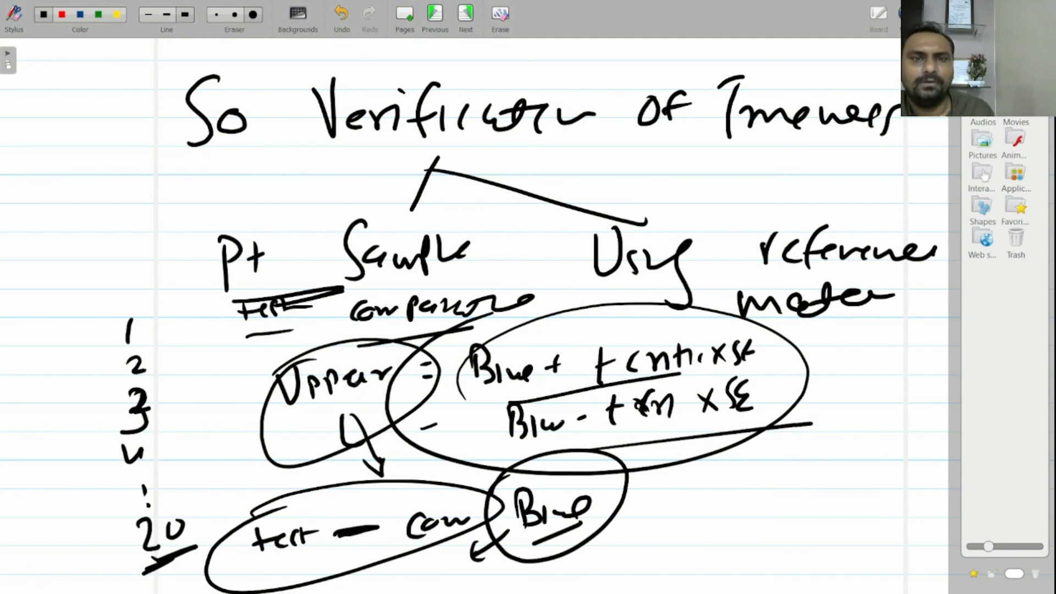
pyautogui.moveTo(379, 330)
pyautogui.mouseDown()
pyautogui.moveTo(258, 363)
pyautogui.moveTo(405, 343)
pyautogui.mouseUp()
pyautogui.moveTo(409, 410)
pyautogui.mouseDown()
pyautogui.moveTo(297, 451)
pyautogui.moveTo(410, 418)
pyautogui.mouseUp()
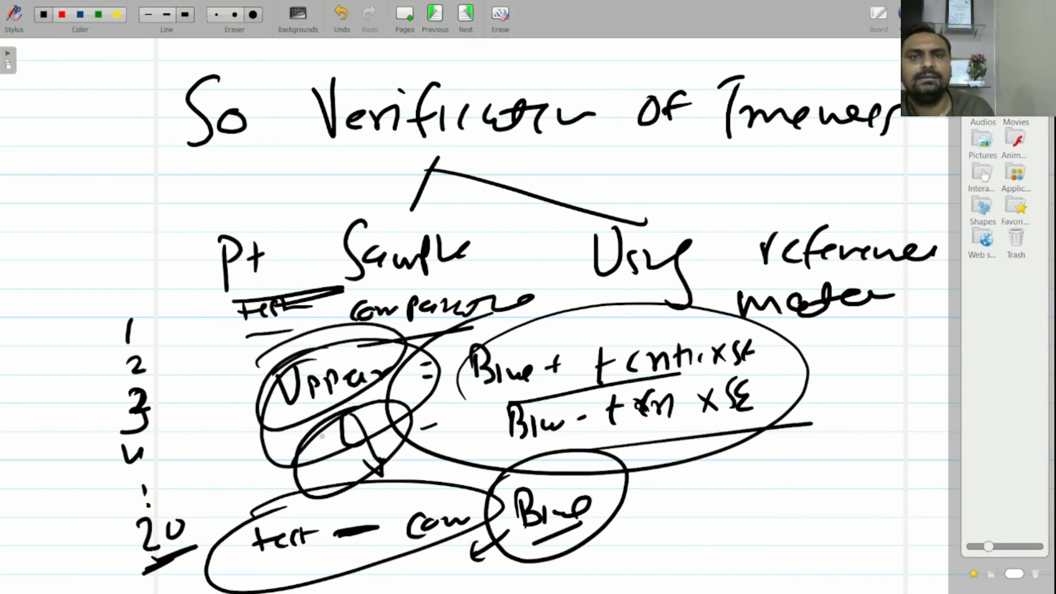
pyautogui.moveTo(498, 446)
pyautogui.mouseDown()
pyautogui.moveTo(588, 544)
pyautogui.moveTo(495, 457)
pyautogui.mouseUp()
pyautogui.moveTo(385, 417); pyautogui.dragTo(455, 448)
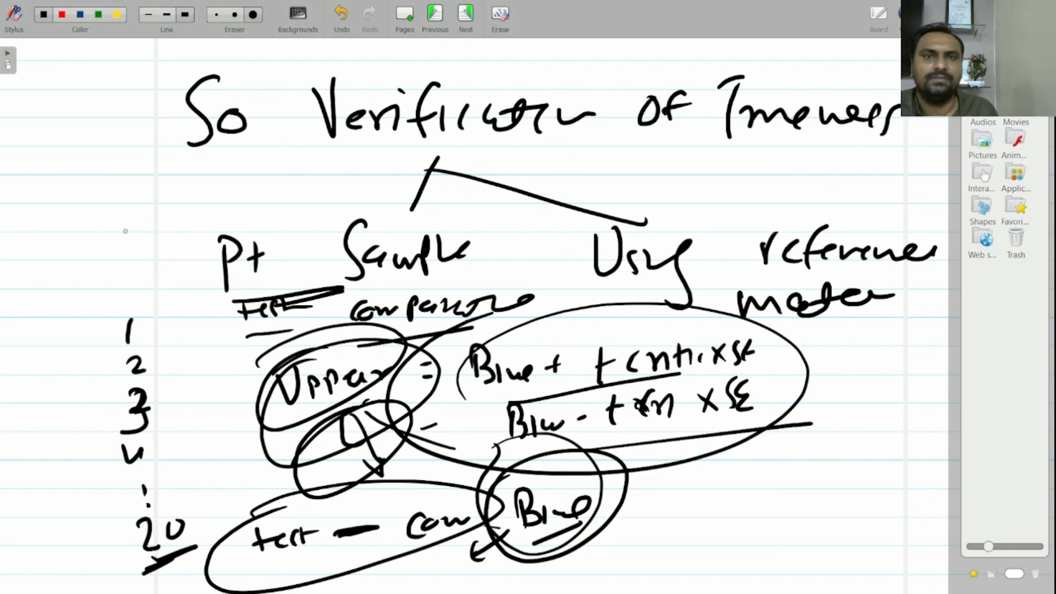
# Add a new whiteboard page and handwrite the underlined heading "Reference Material".
pyautogui.click(404, 16)
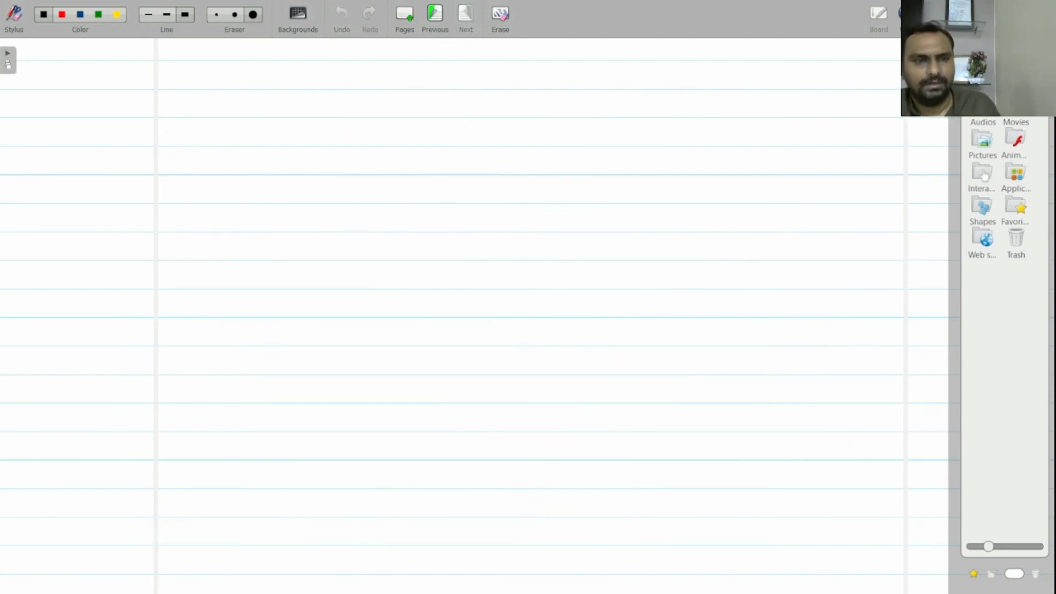
pyautogui.moveTo(254, 99); pyautogui.dragTo(254, 152)
pyautogui.moveTo(254, 96); pyautogui.dragTo(269, 145)
pyautogui.moveTo(342, 132); pyautogui.dragTo(500, 123)
pyautogui.moveTo(292, 163); pyautogui.dragTo(753, 108)
pyautogui.click(529, 104)
pyautogui.moveTo(632, 144); pyautogui.dragTo(736, 133)
# Write the assigned value 50 below the Reference Material heading, underline it and circle it.
pyautogui.moveTo(264, 190); pyautogui.dragTo(236, 192)
pyautogui.moveTo(232, 192)
pyautogui.mouseDown()
pyautogui.moveTo(242, 215)
pyautogui.moveTo(227, 234)
pyautogui.mouseUp()
pyautogui.moveTo(297, 193); pyautogui.dragTo(300, 195)
pyautogui.moveTo(329, 227); pyautogui.dragTo(187, 270)
pyautogui.moveTo(176, 217)
pyautogui.mouseDown()
pyautogui.moveTo(259, 277)
pyautogui.moveTo(237, 186)
pyautogui.mouseUp()
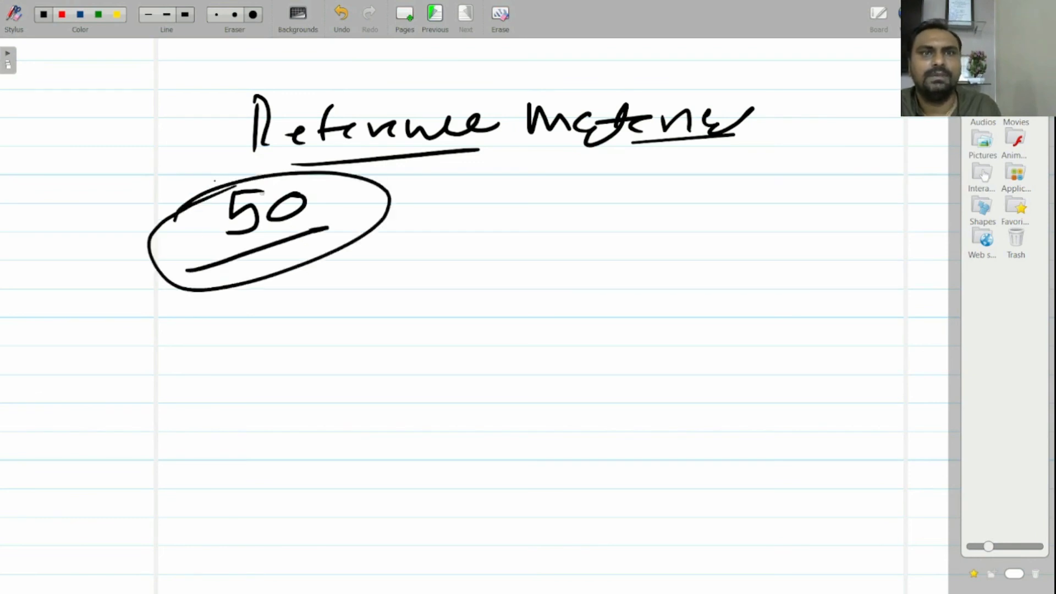
# Write "2 x 5 days" beside the circled 50 and underline it several times.
pyautogui.moveTo(548, 226); pyautogui.dragTo(576, 251)
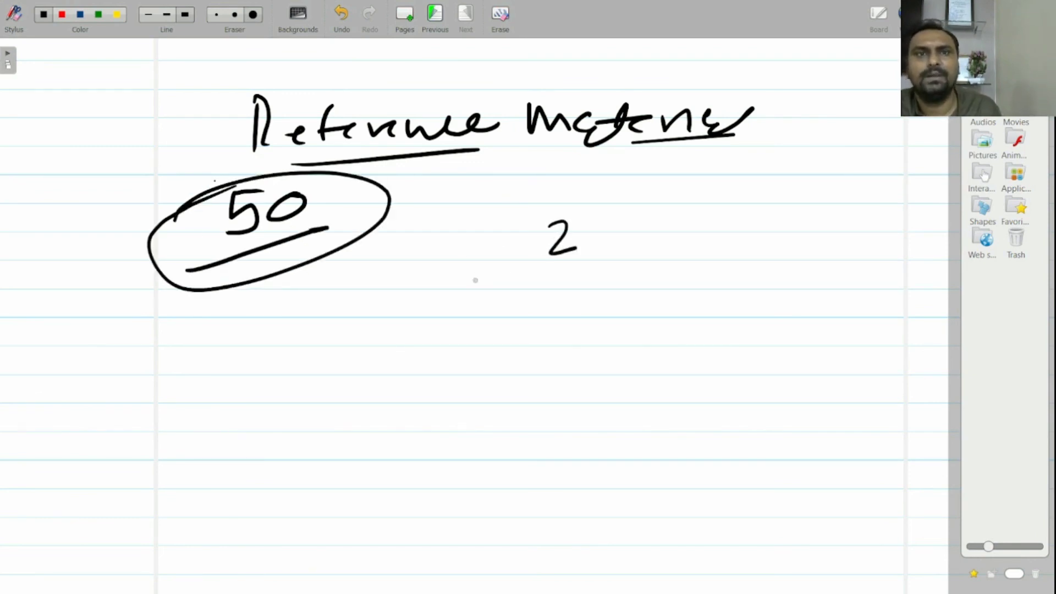
pyautogui.moveTo(619, 231); pyautogui.dragTo(657, 260)
pyautogui.moveTo(649, 224)
pyautogui.mouseDown()
pyautogui.moveTo(633, 257)
pyautogui.moveTo(681, 250)
pyautogui.mouseUp()
pyautogui.moveTo(685, 220); pyautogui.dragTo(711, 219)
pyautogui.moveTo(755, 212); pyautogui.dragTo(754, 251)
pyautogui.moveTo(759, 237)
pyautogui.mouseDown()
pyautogui.moveTo(818, 232)
pyautogui.moveTo(803, 259)
pyautogui.mouseUp()
pyautogui.moveTo(655, 300); pyautogui.dragTo(838, 273)
pyautogui.moveTo(659, 305); pyautogui.dragTo(811, 286)
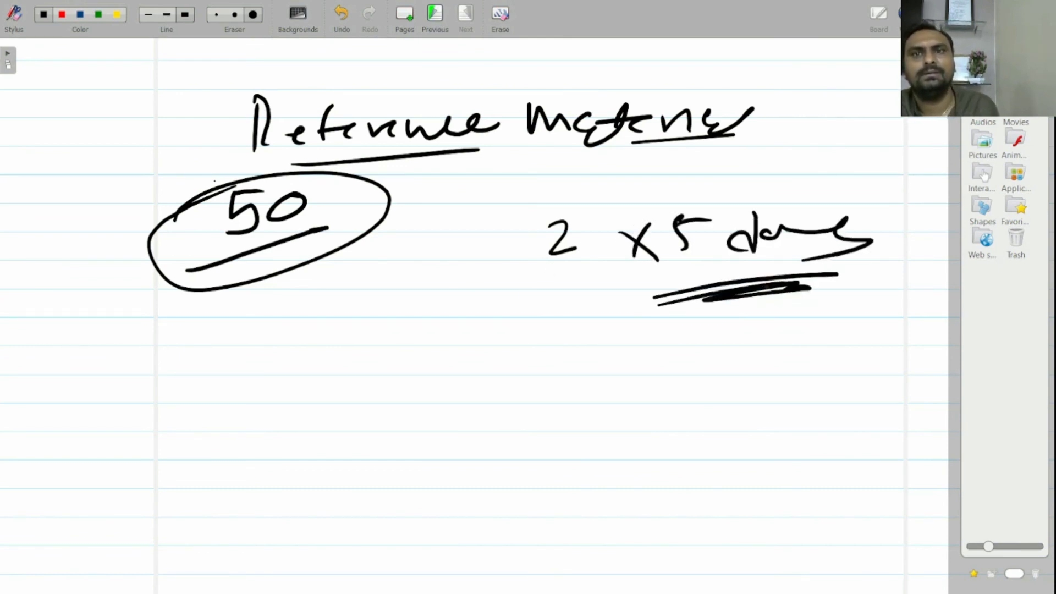
# Write the upper limit formula "Mean + t critical x SE" below the circled 50.
pyautogui.moveTo(193, 403); pyautogui.dragTo(254, 395)
pyautogui.moveTo(274, 381)
pyautogui.mouseDown()
pyautogui.moveTo(277, 394)
pyautogui.moveTo(299, 384)
pyautogui.mouseUp()
pyautogui.moveTo(341, 356); pyautogui.dragTo(337, 386)
pyautogui.moveTo(327, 374); pyautogui.dragTo(353, 370)
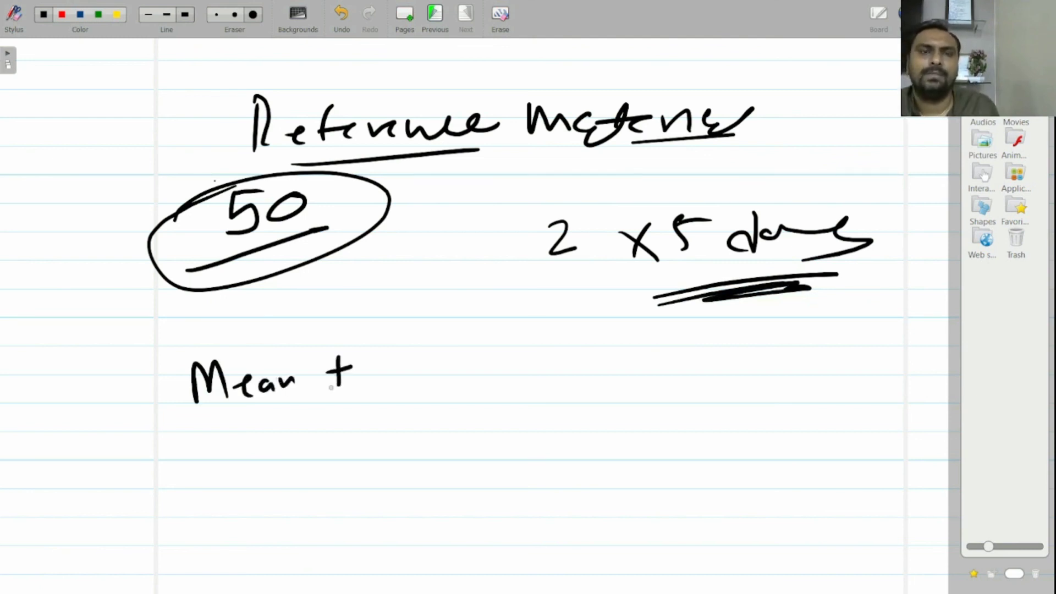
pyautogui.moveTo(374, 336)
pyautogui.mouseDown()
pyautogui.moveTo(391, 376)
pyautogui.moveTo(393, 357)
pyautogui.mouseUp()
pyautogui.moveTo(430, 349)
pyautogui.mouseDown()
pyautogui.moveTo(419, 372)
pyautogui.moveTo(458, 364)
pyautogui.mouseUp()
pyautogui.moveTo(466, 343)
pyautogui.mouseDown()
pyautogui.moveTo(467, 370)
pyautogui.moveTo(505, 350)
pyautogui.mouseUp()
pyautogui.moveTo(496, 367)
pyautogui.mouseDown()
pyautogui.moveTo(521, 348)
pyautogui.moveTo(551, 359)
pyautogui.mouseUp()
pyautogui.moveTo(553, 337)
pyautogui.mouseDown()
pyautogui.moveTo(540, 355)
pyautogui.moveTo(567, 360)
pyautogui.mouseUp()
pyautogui.moveTo(604, 330)
pyautogui.mouseDown()
pyautogui.moveTo(589, 342)
pyautogui.moveTo(608, 357)
pyautogui.mouseUp()
pyautogui.click(617, 343)
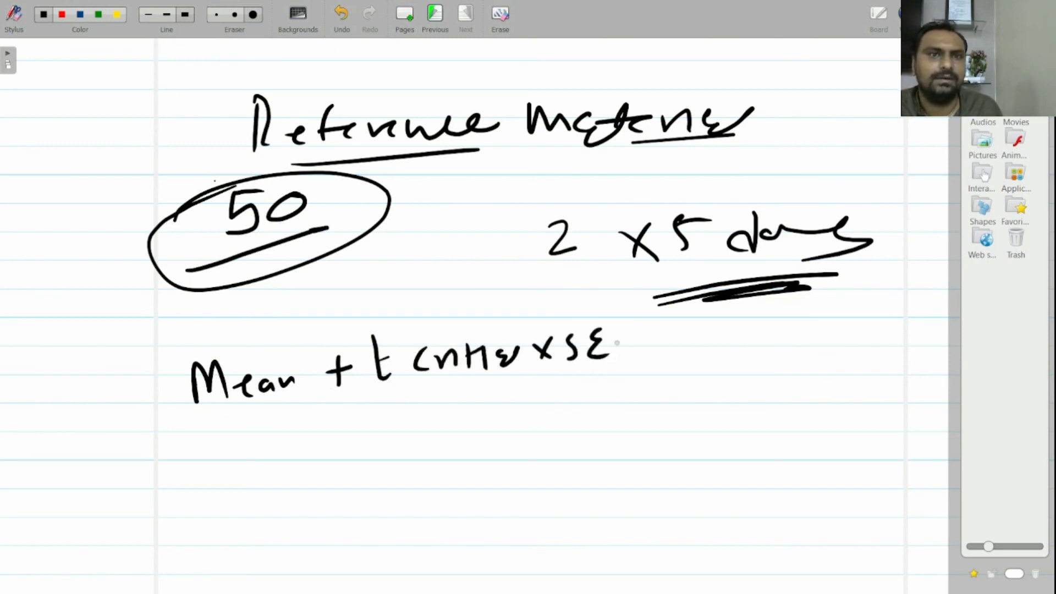
# Underline the upper formula, write "Mean − t critical x SE" below it, and circle "2 x 5 days".
pyautogui.moveTo(201, 424); pyautogui.dragTo(487, 408)
pyautogui.moveTo(176, 492)
pyautogui.mouseDown()
pyautogui.moveTo(179, 462)
pyautogui.moveTo(208, 479)
pyautogui.mouseUp()
pyautogui.moveTo(215, 477)
pyautogui.mouseDown()
pyautogui.moveTo(231, 465)
pyautogui.moveTo(272, 468)
pyautogui.moveTo(342, 448)
pyautogui.mouseUp()
pyautogui.moveTo(355, 440); pyautogui.dragTo(379, 437)
pyautogui.moveTo(362, 440); pyautogui.dragTo(361, 470)
pyautogui.moveTo(407, 437); pyautogui.dragTo(397, 458)
pyautogui.moveTo(418, 457)
pyautogui.mouseDown()
pyautogui.moveTo(442, 440)
pyautogui.moveTo(510, 443)
pyautogui.mouseUp()
pyautogui.click(487, 447)
pyautogui.moveTo(226, 504); pyautogui.dragTo(303, 475)
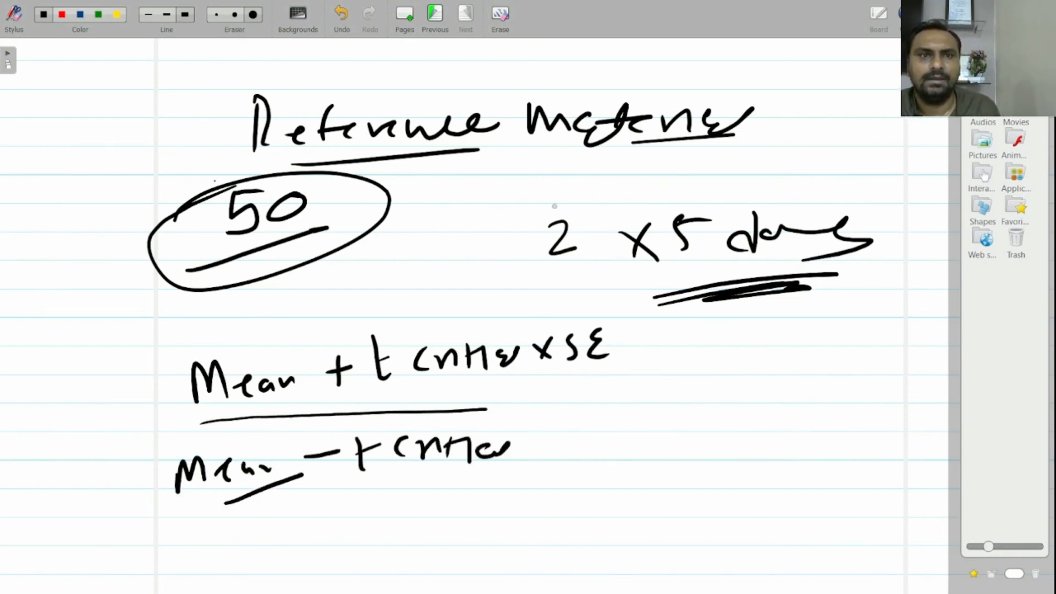
pyautogui.moveTo(531, 236)
pyautogui.mouseDown()
pyautogui.moveTo(780, 178)
pyautogui.moveTo(642, 171)
pyautogui.mouseUp()
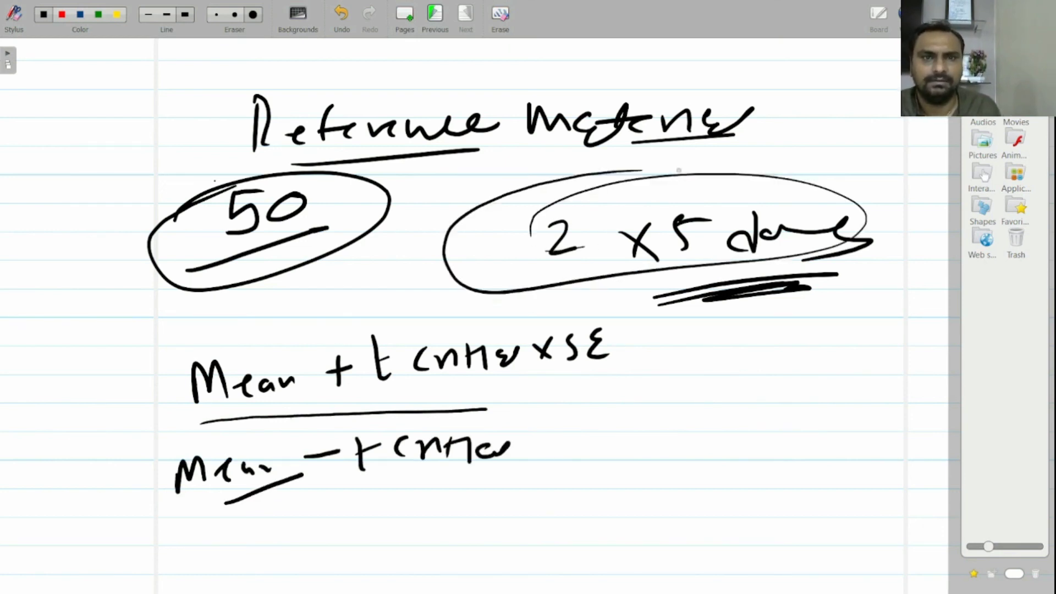
pyautogui.moveTo(513, 438)
pyautogui.mouseDown()
pyautogui.moveTo(534, 451)
pyautogui.moveTo(521, 451)
pyautogui.mouseUp()
pyautogui.moveTo(569, 417); pyautogui.dragTo(552, 446)
pyautogui.moveTo(596, 409)
pyautogui.mouseDown()
pyautogui.moveTo(583, 432)
pyautogui.moveTo(600, 443)
pyautogui.mouseUp()
# Circle the two mean formulas and label them "Upp" and "Low" with a downward arrow between the labels.
pyautogui.moveTo(193, 344)
pyautogui.mouseDown()
pyautogui.moveTo(600, 275)
pyautogui.moveTo(105, 355)
pyautogui.moveTo(166, 320)
pyautogui.mouseUp()
pyautogui.moveTo(89, 379)
pyautogui.mouseDown()
pyautogui.moveTo(111, 380)
pyautogui.moveTo(128, 399)
pyautogui.moveTo(146, 382)
pyautogui.mouseUp()
pyautogui.moveTo(96, 448); pyautogui.dragTo(113, 481)
pyautogui.moveTo(117, 467); pyautogui.dragTo(151, 452)
pyautogui.moveTo(93, 428); pyautogui.dragTo(146, 409)
pyautogui.moveTo(130, 413)
pyautogui.mouseDown()
pyautogui.moveTo(131, 447)
pyautogui.moveTo(140, 437)
pyautogui.mouseUp()
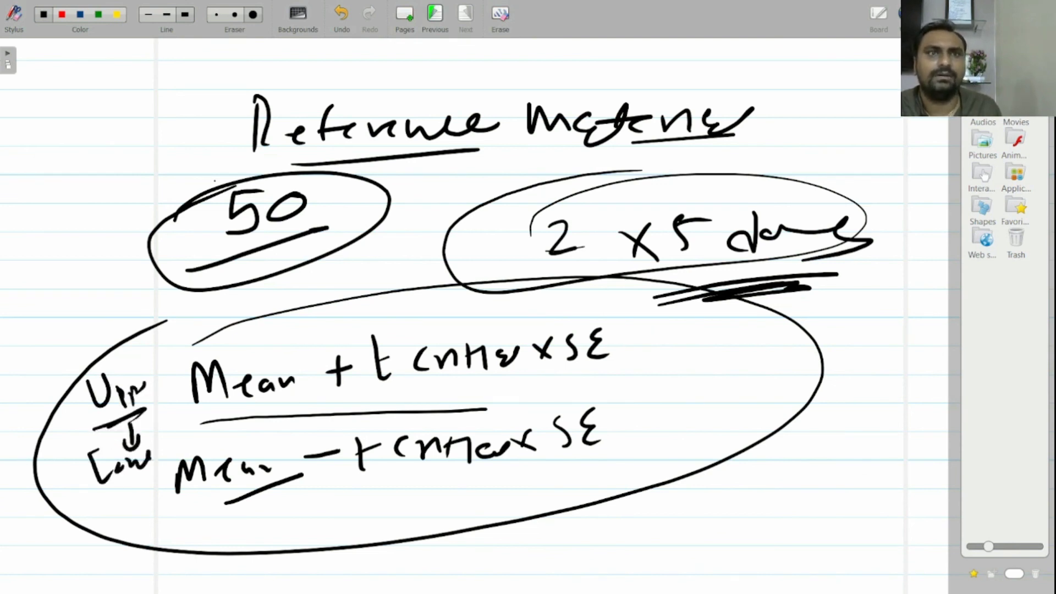
# Circle the 50 again, draw an arrow from the mean formulas up towards it, and start a mark beside the formulas.
pyautogui.moveTo(133, 173); pyautogui.dragTo(305, 269)
pyautogui.moveTo(212, 181); pyautogui.dragTo(305, 268)
pyautogui.moveTo(346, 332); pyautogui.dragTo(343, 278)
pyautogui.moveTo(332, 302); pyautogui.dragTo(353, 285)
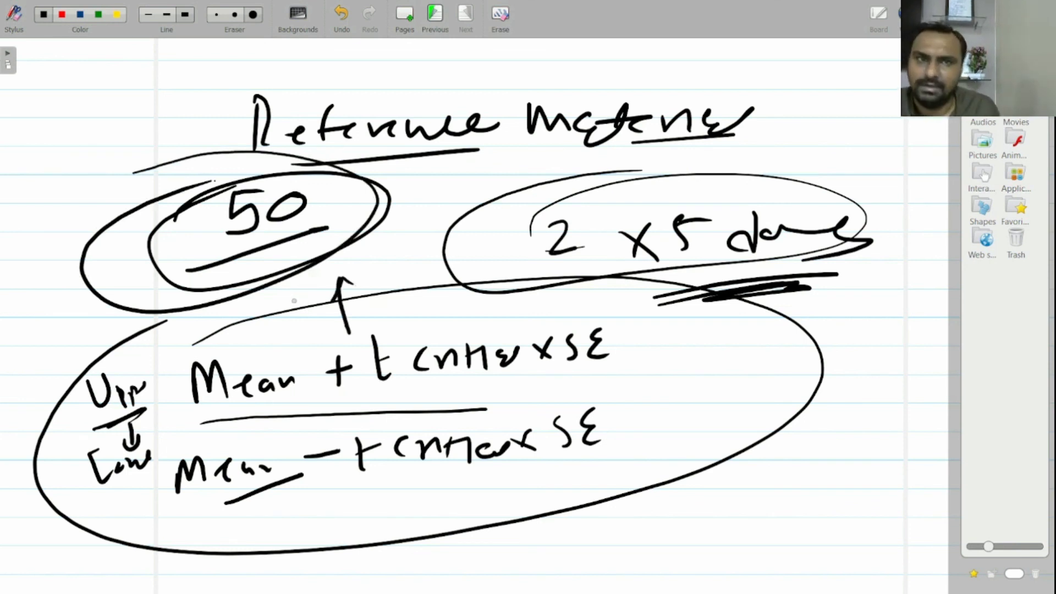
pyautogui.moveTo(719, 425); pyautogui.dragTo(763, 416)
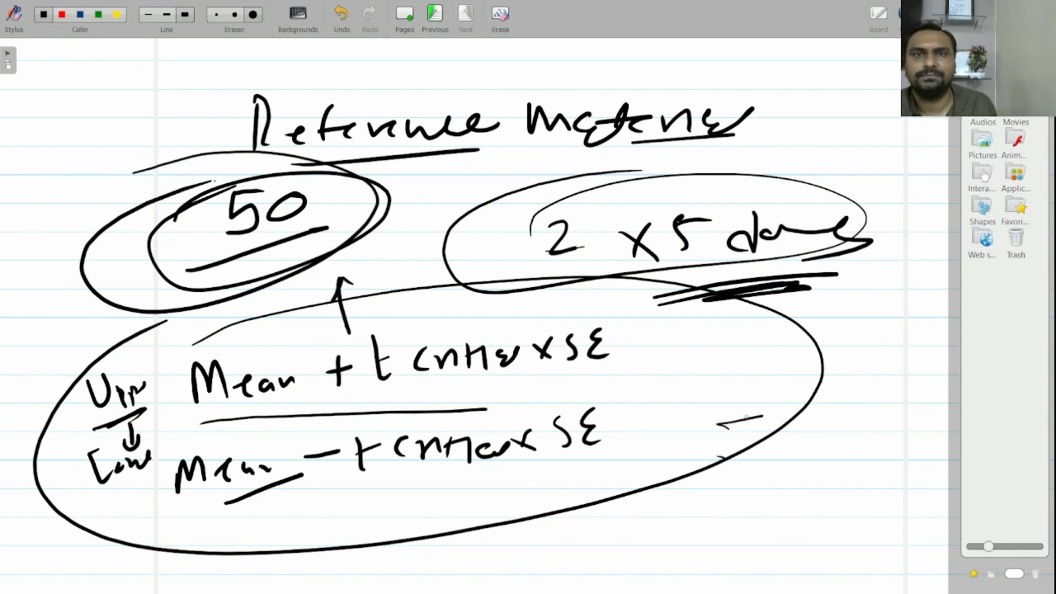